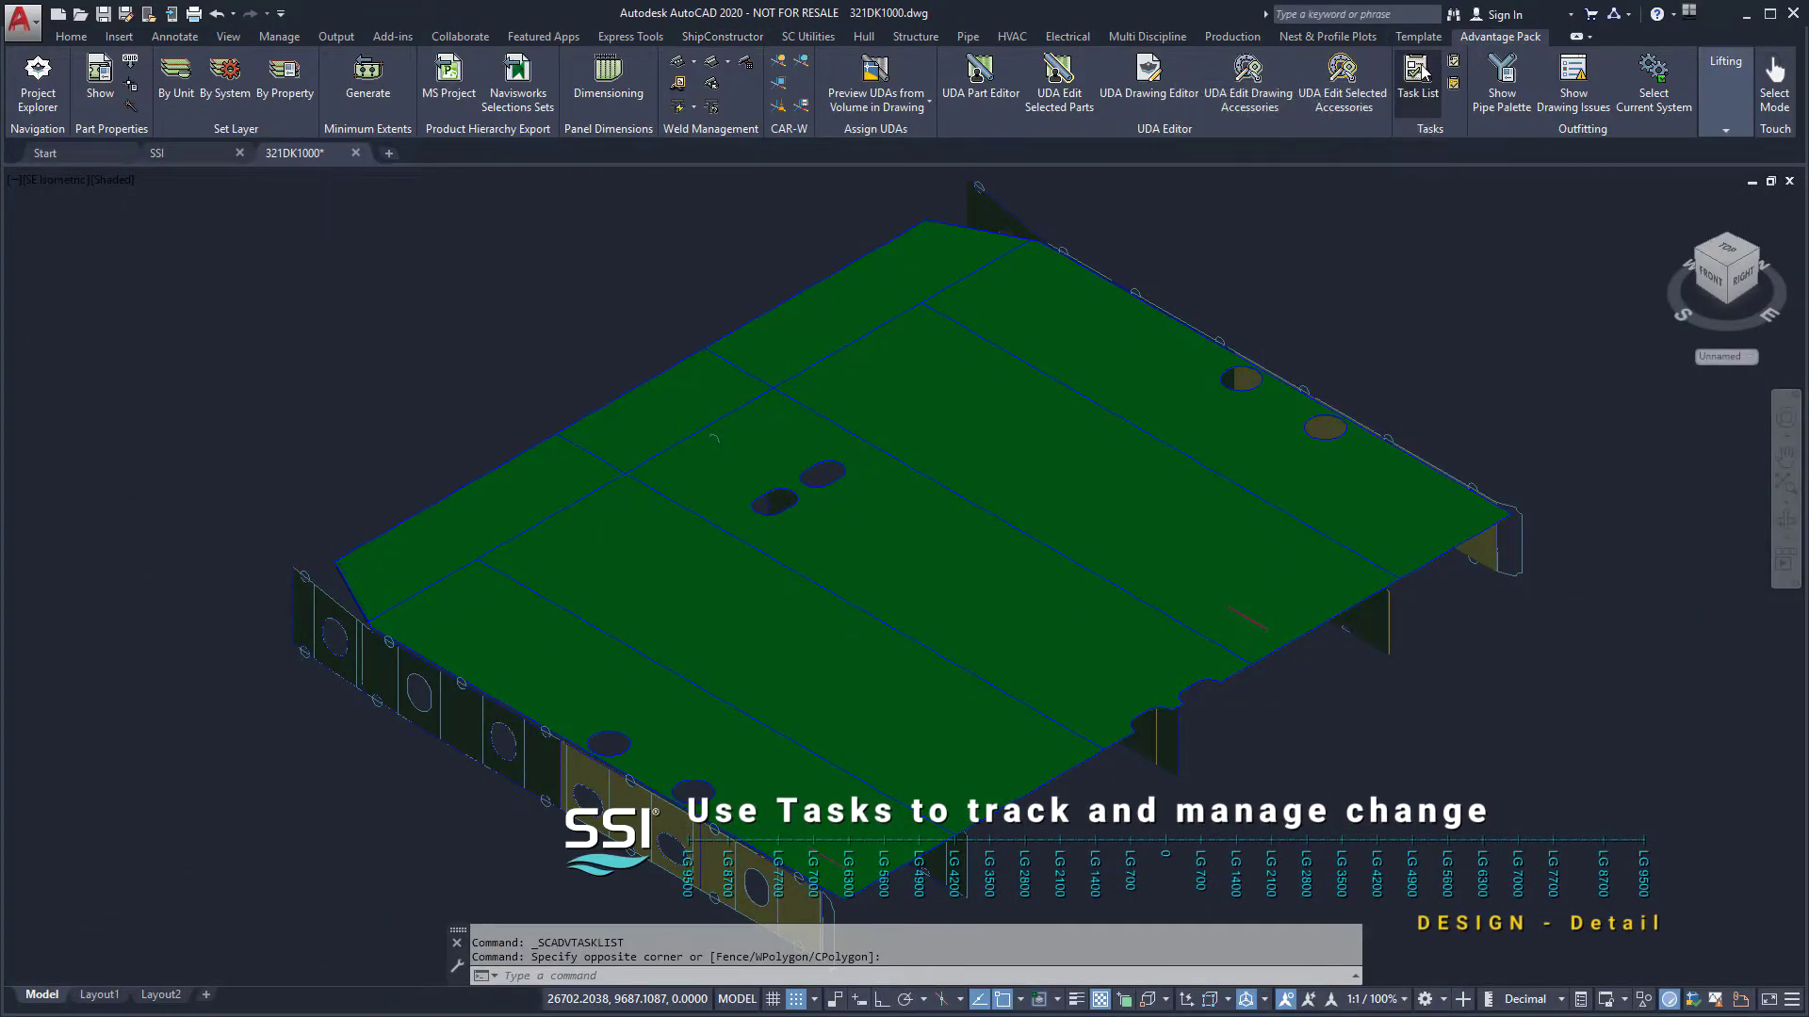
Make 01 Major Foundations, under Unit 3 of 04 - Detail Design, the active task in the task list
left_click(1419, 75)
left_click(163, 386)
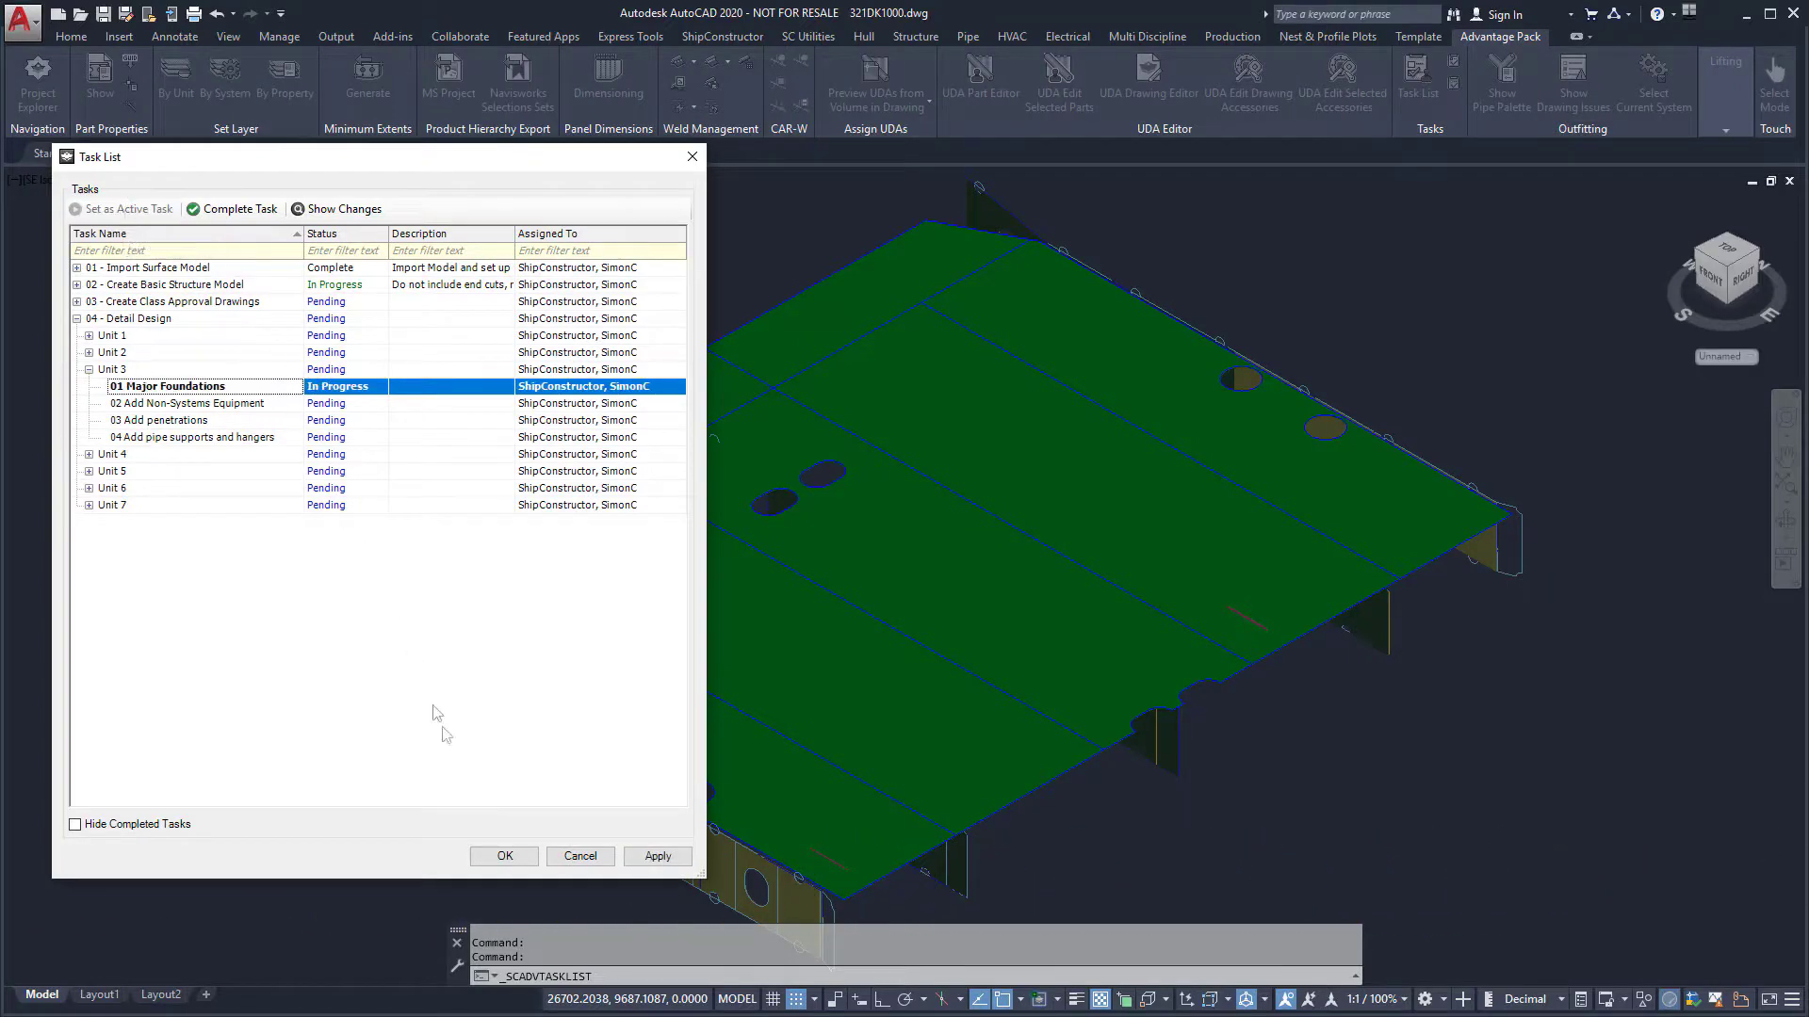
left_click(505, 856)
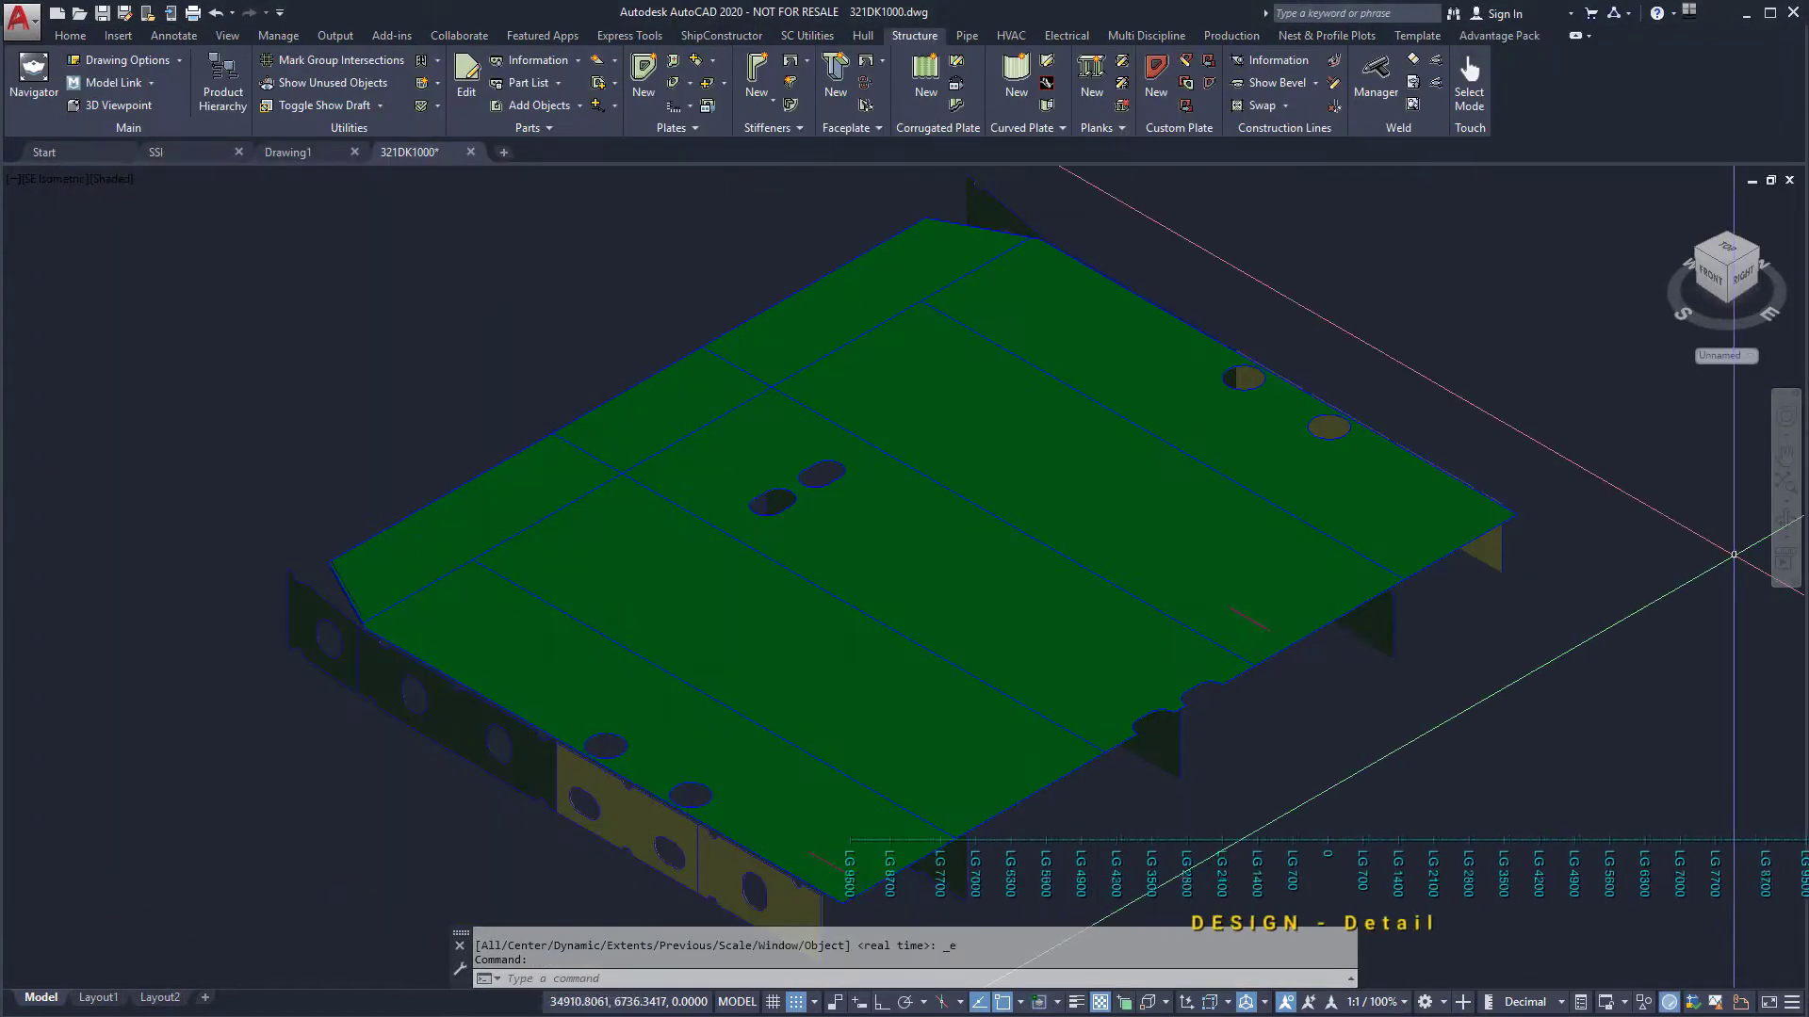
Model-link the DRY BULK DISCHARGE UNIT equipment drawing from unit 322 into the deck drawing
left_click_drag(1076, 847, 904, 577)
key("Escape")
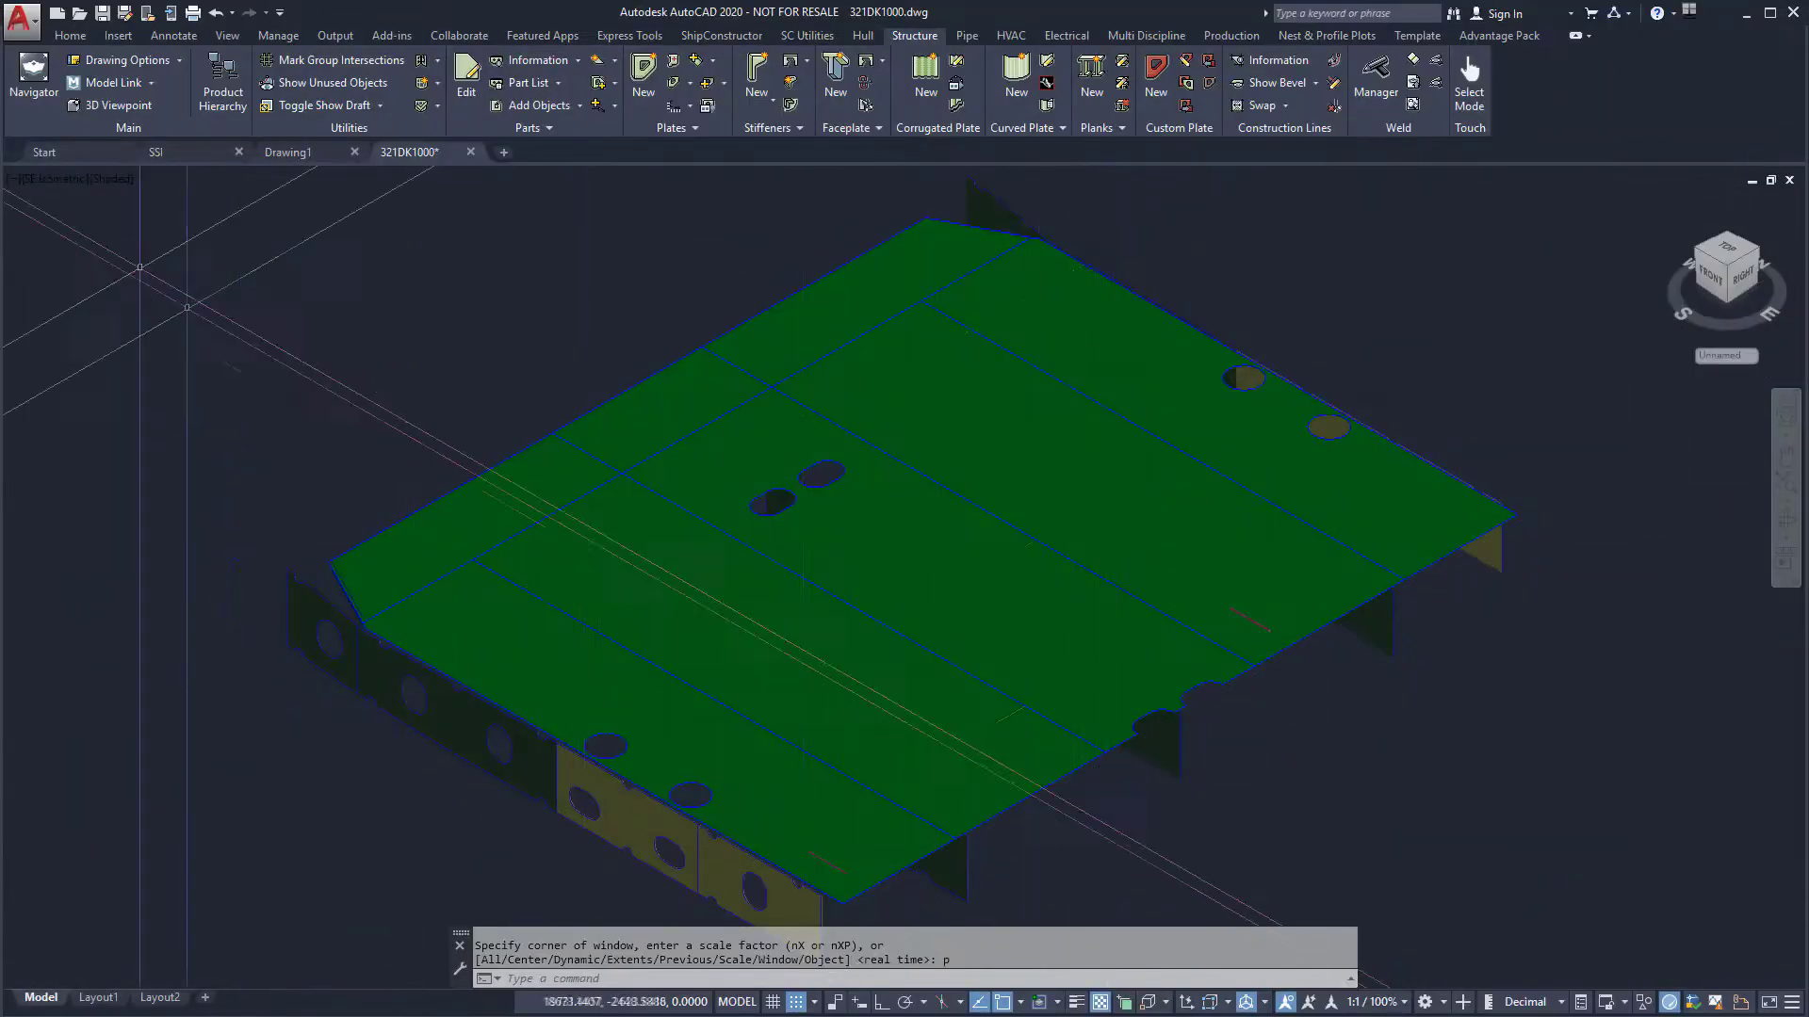
left_click(78, 84)
left_click(86, 286)
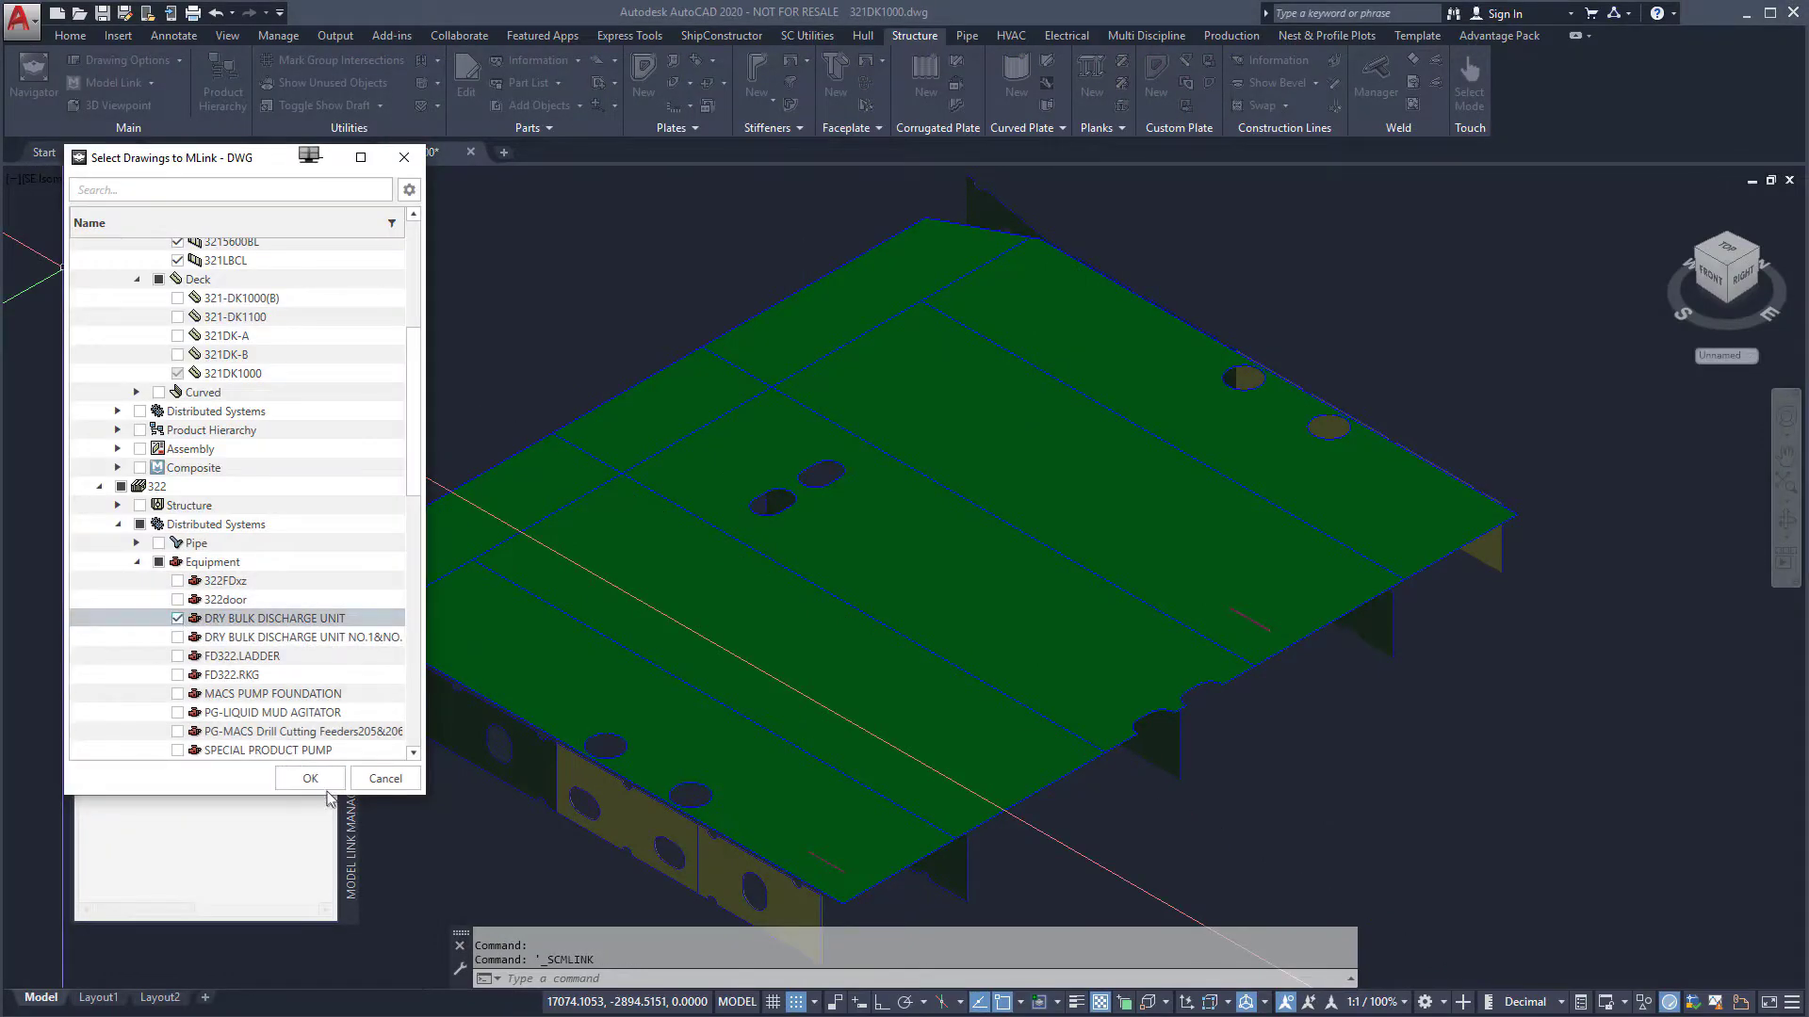
left_click(323, 782)
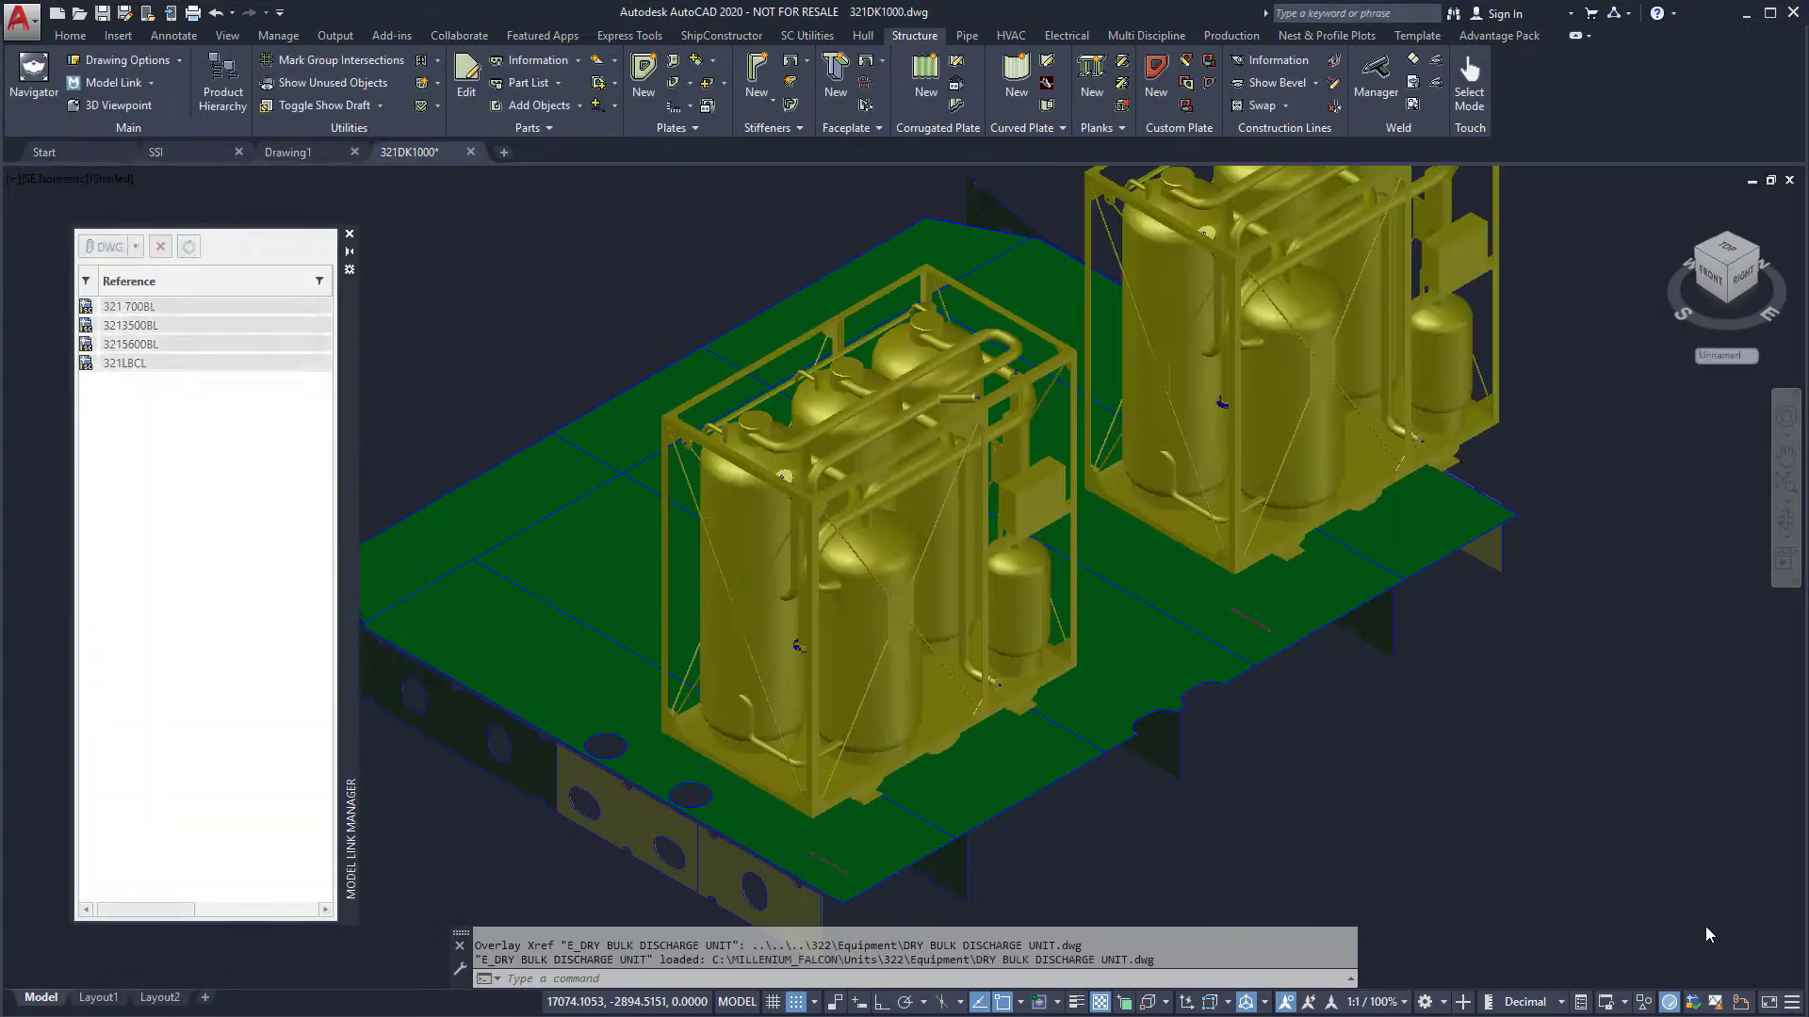
middle_click(1688, 927)
middle_click(1687, 927)
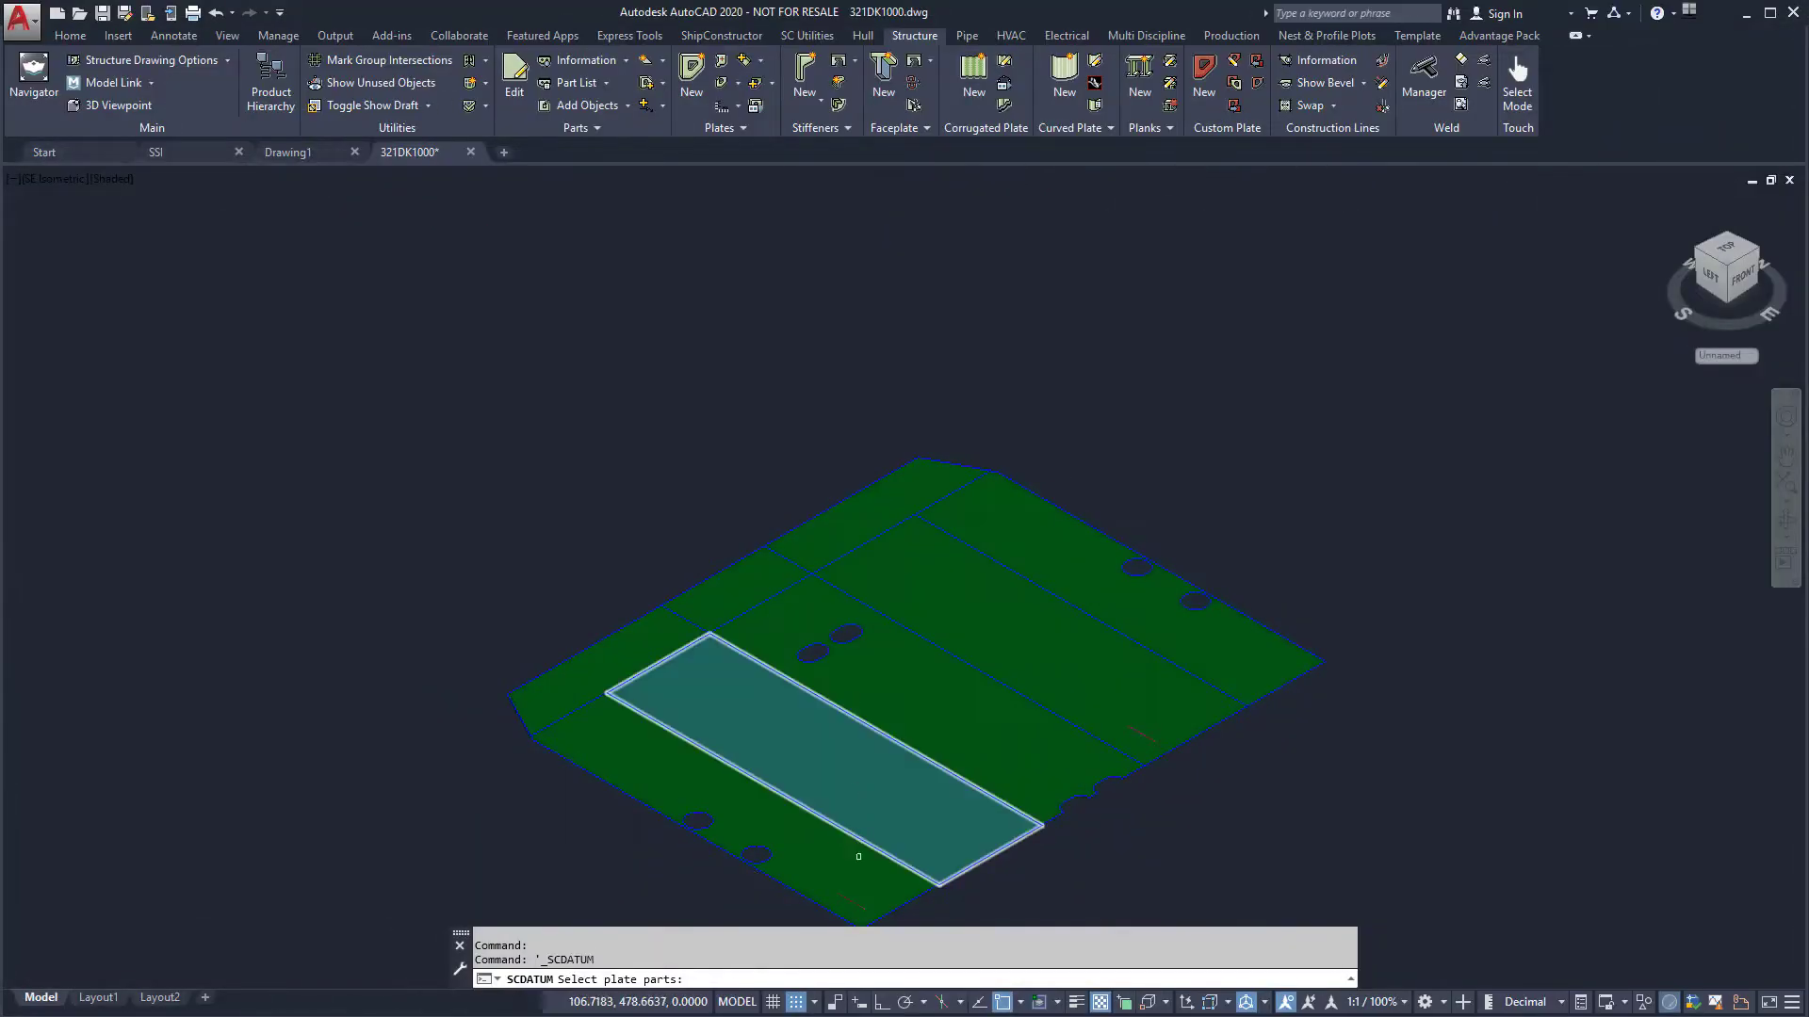
Add datum lines from the FRAMES and LONGITUDINALS location groups to the deck plates under the nearer equipment skid
left_click(855, 863)
left_click(933, 786)
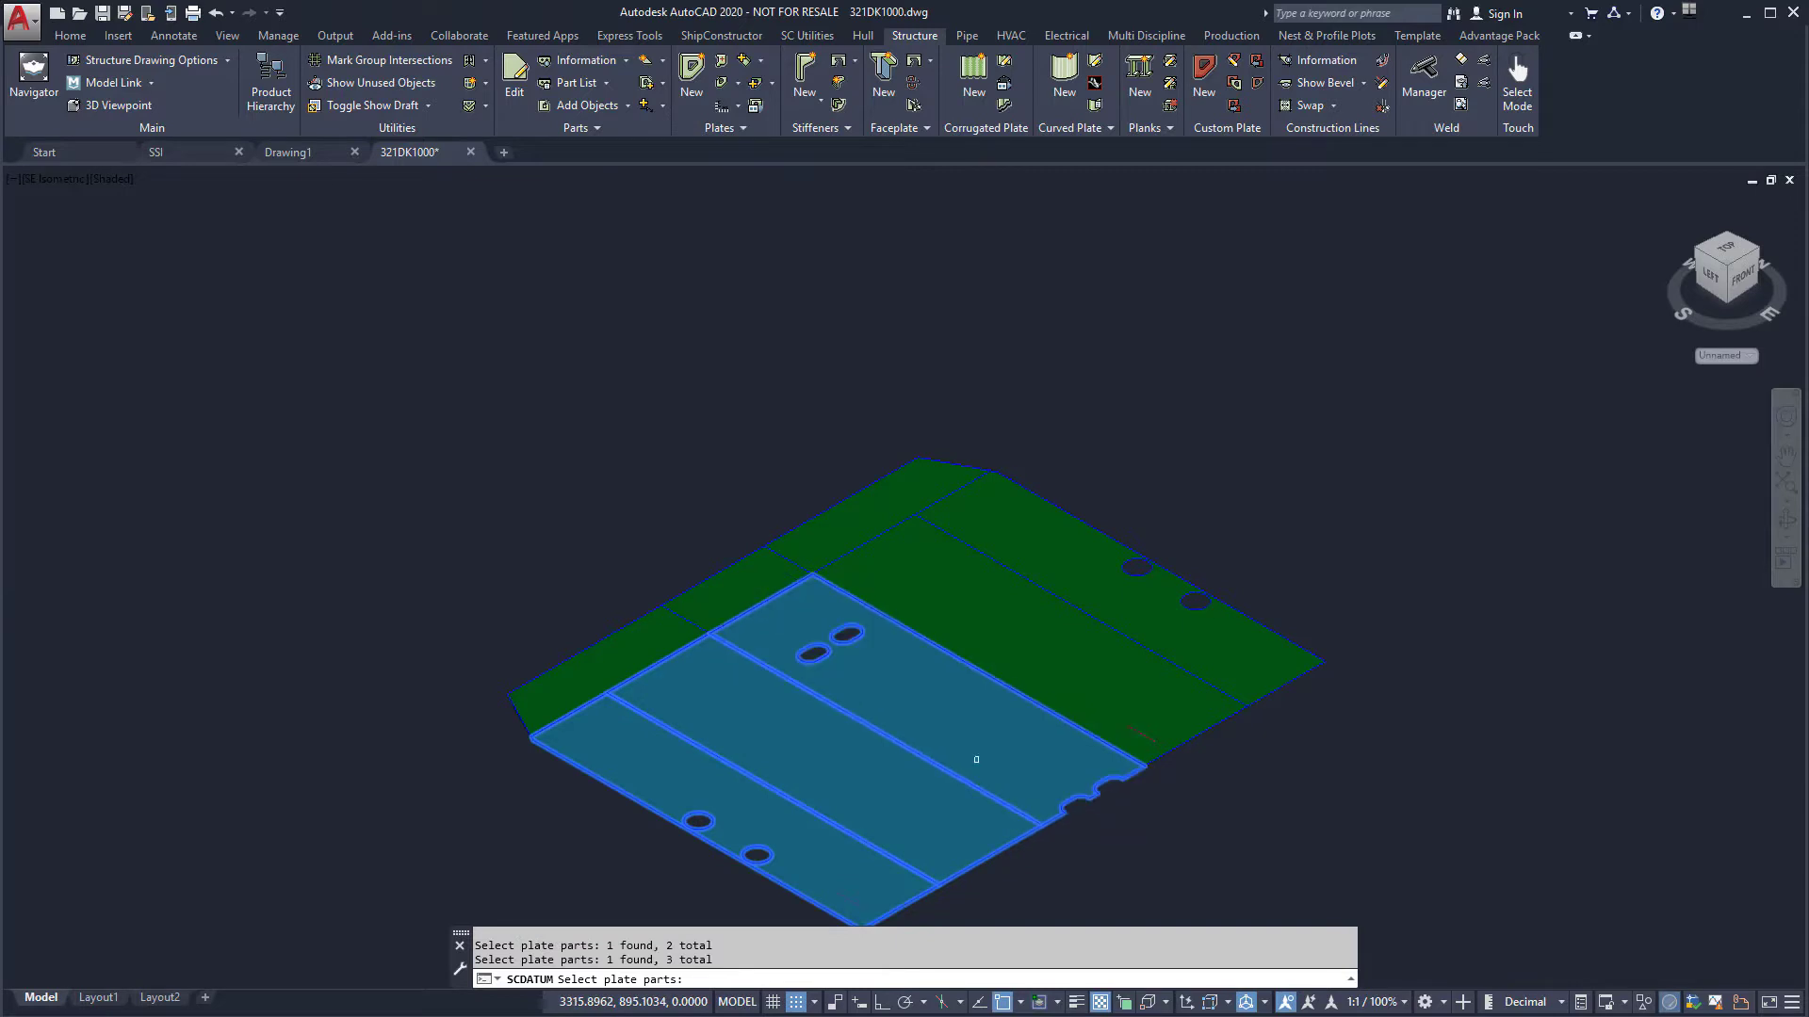
key("Return")
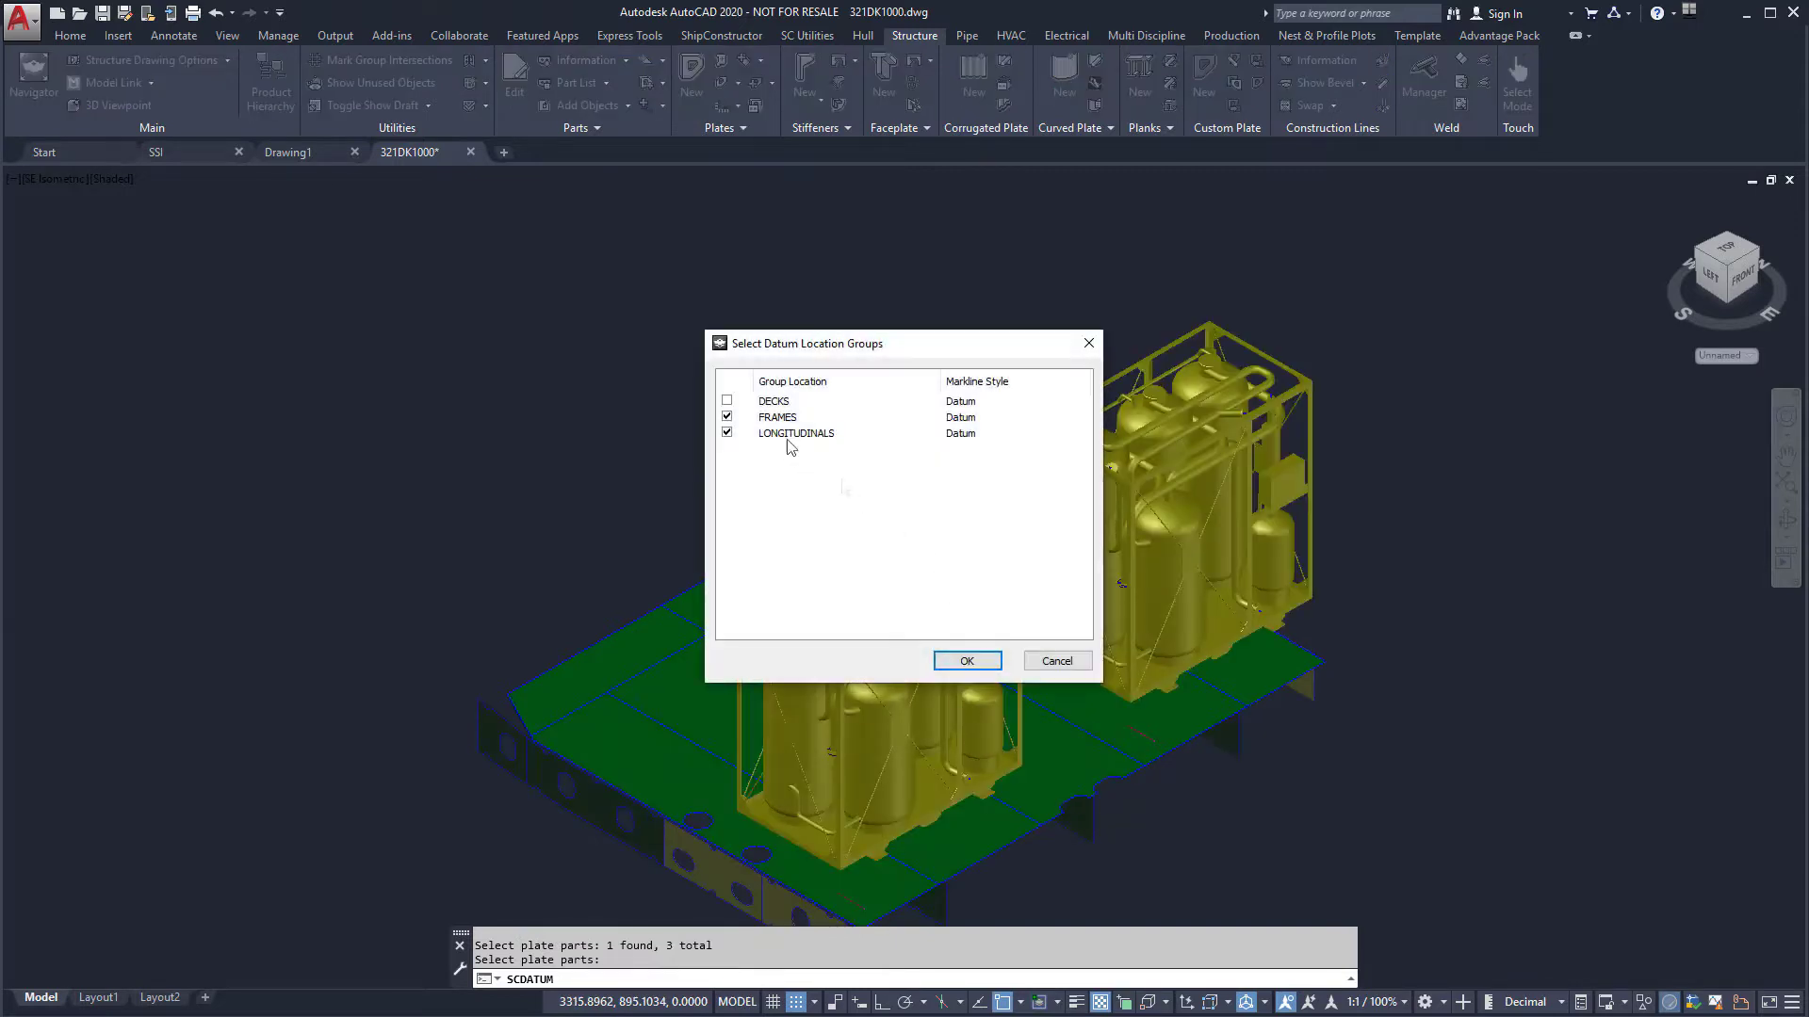
left_click(967, 662)
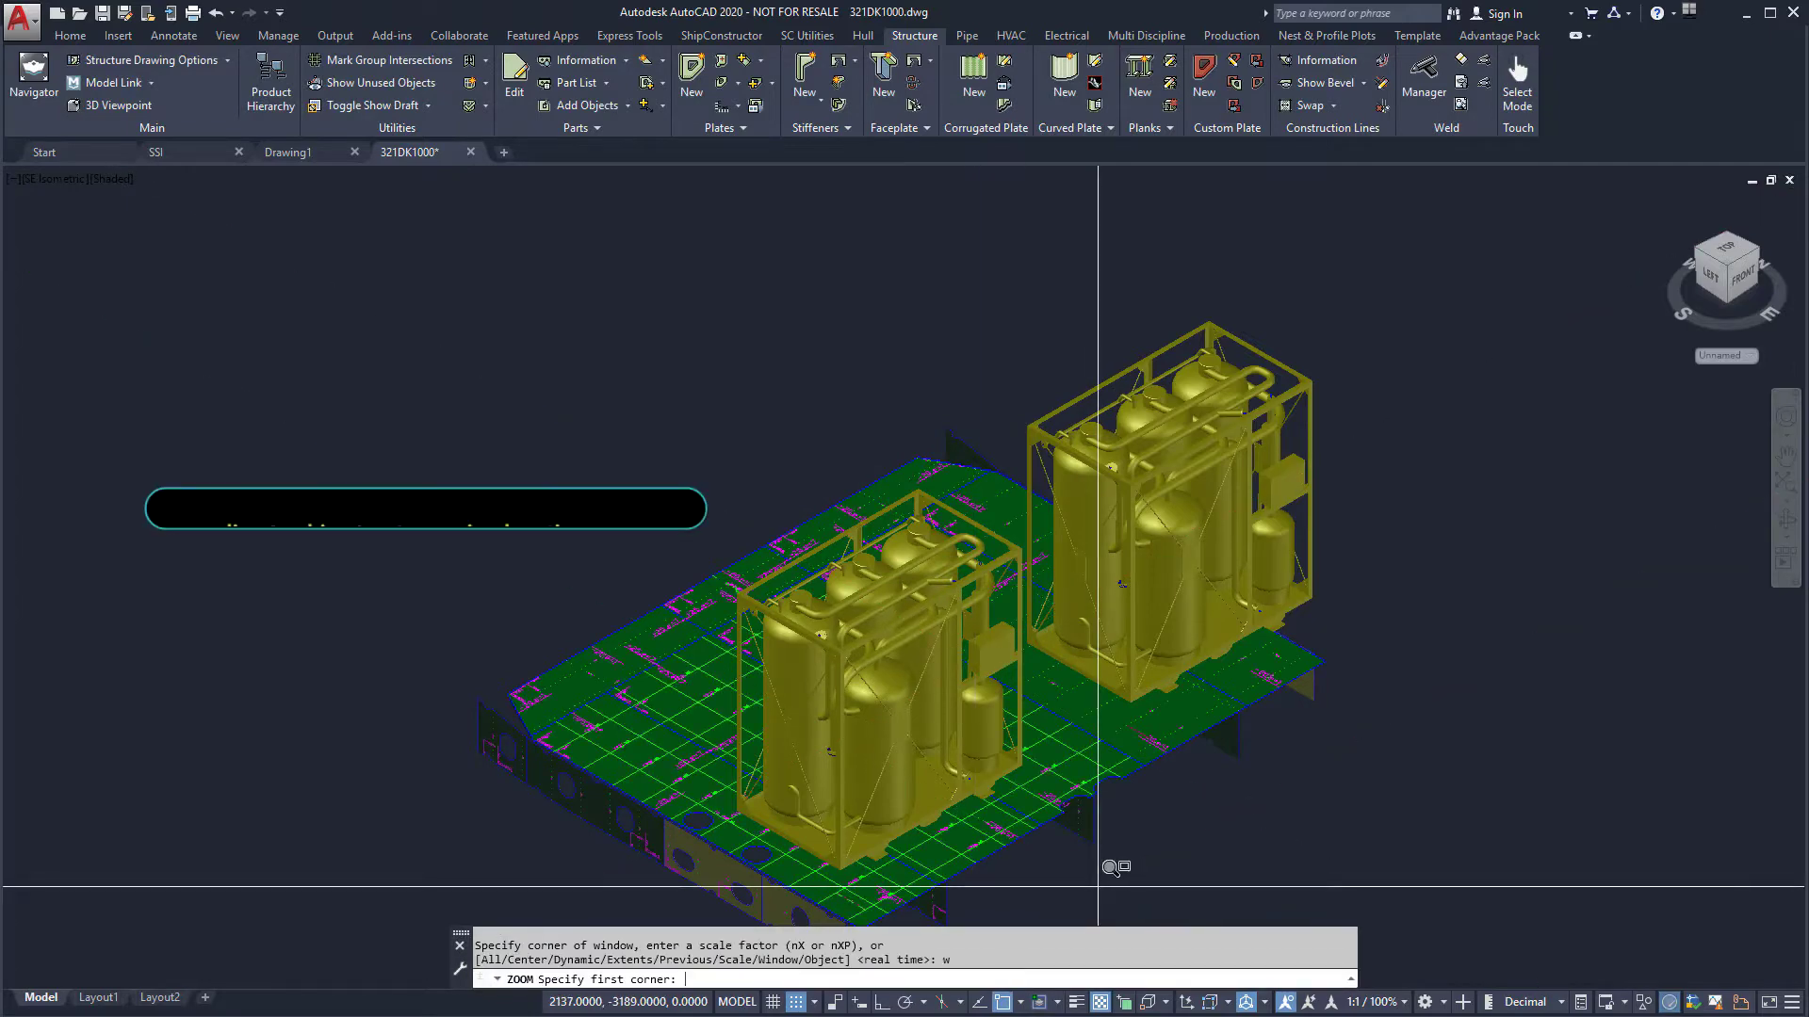
Create a foundation top plate from the square outline with stock PL13 and throw direction Down, and add frame and longitudinal datum lines to it
left_click(704, 694)
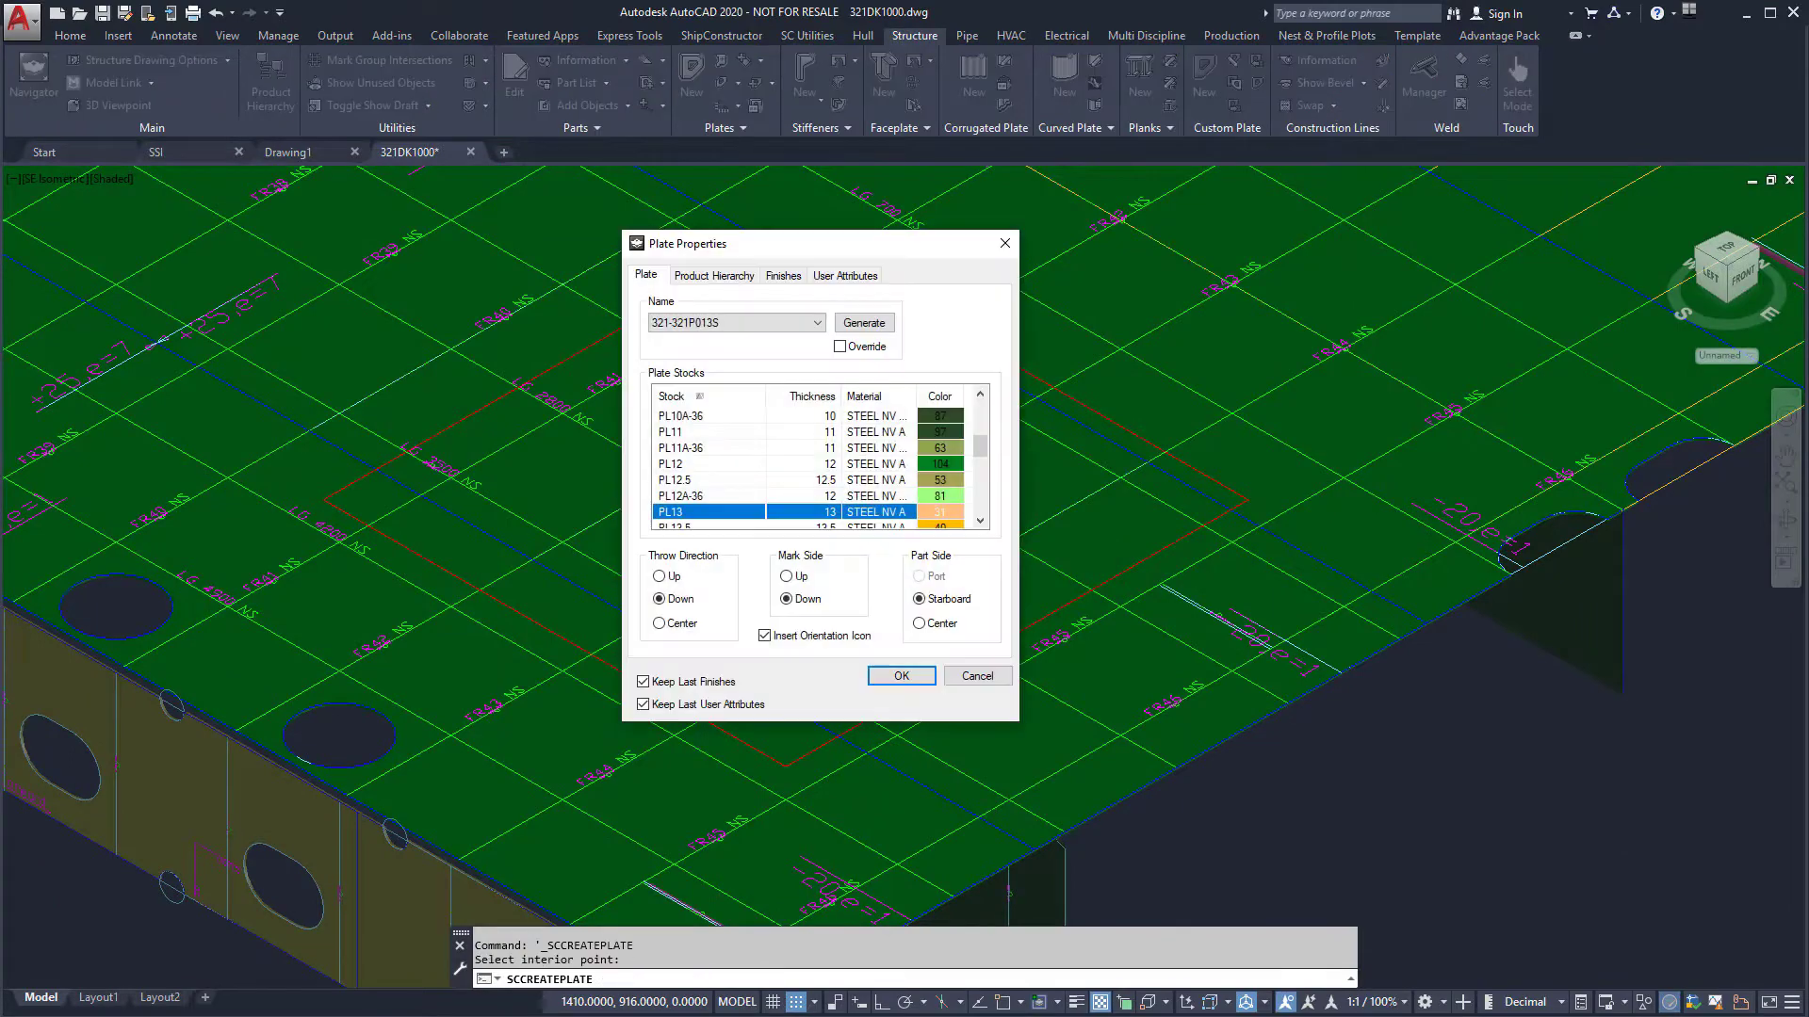
left_click(901, 677)
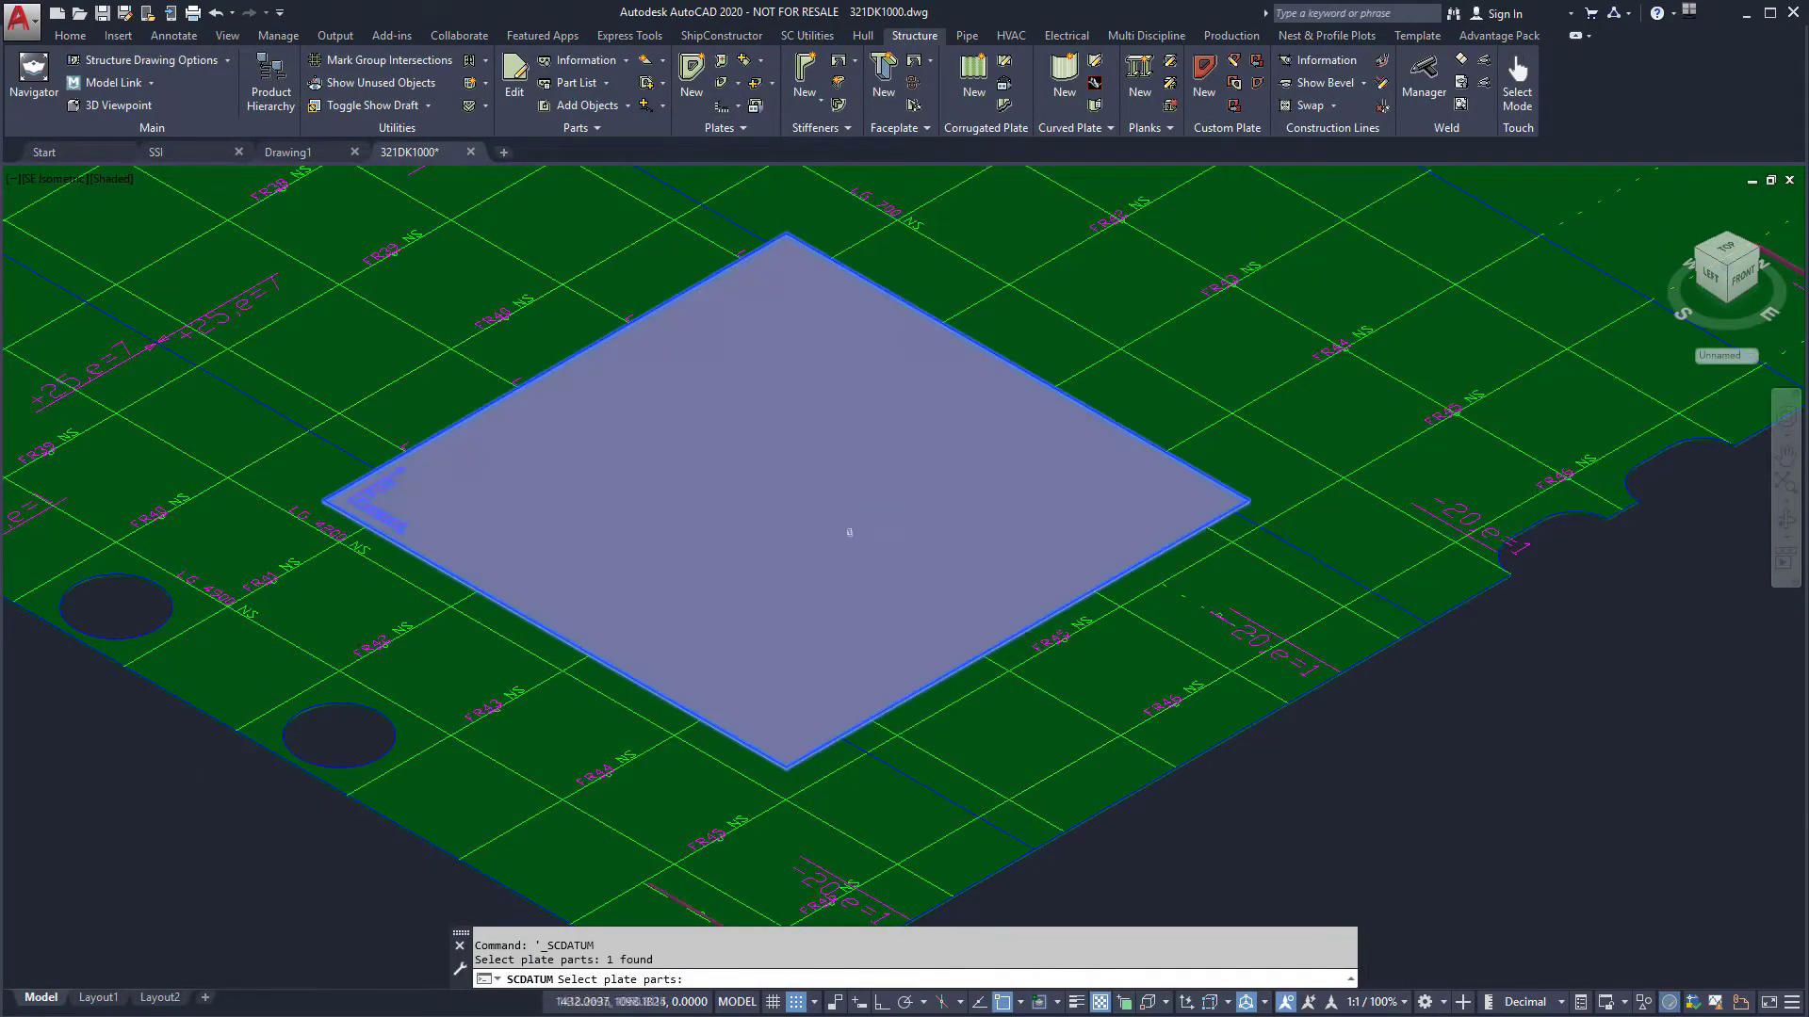
key("Return")
left_click(966, 661)
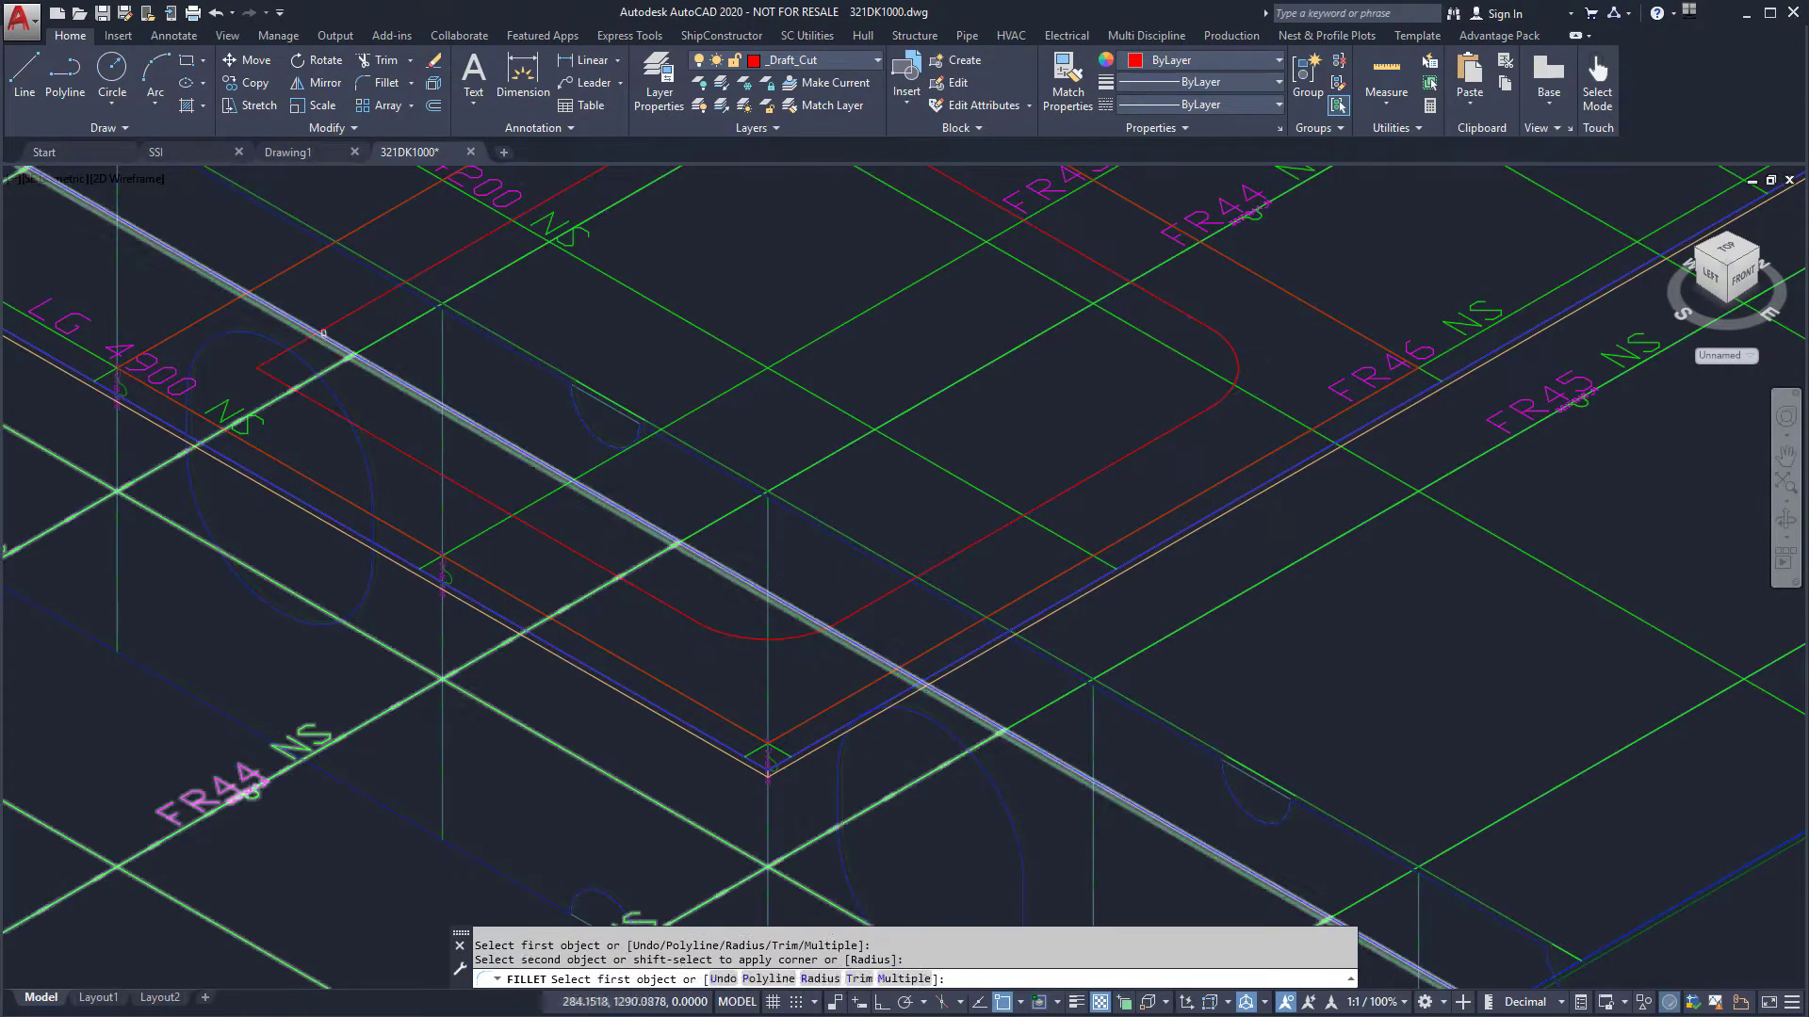
Fillet the remaining sharp corner of the cutout outline on the top plate and delete the leftover construction geometry
left_click(311, 336)
left_click(424, 464)
right_click(481, 477)
left_click(523, 490)
left_click(500, 589)
key("Delete")
Copy the rounded cutout outline to the adjacent quadrant of the top plate
scroll(656, 511, "down", 2)
middle_click_drag(657, 511, 789, 781)
left_click(780, 640)
type("co")
key("space")
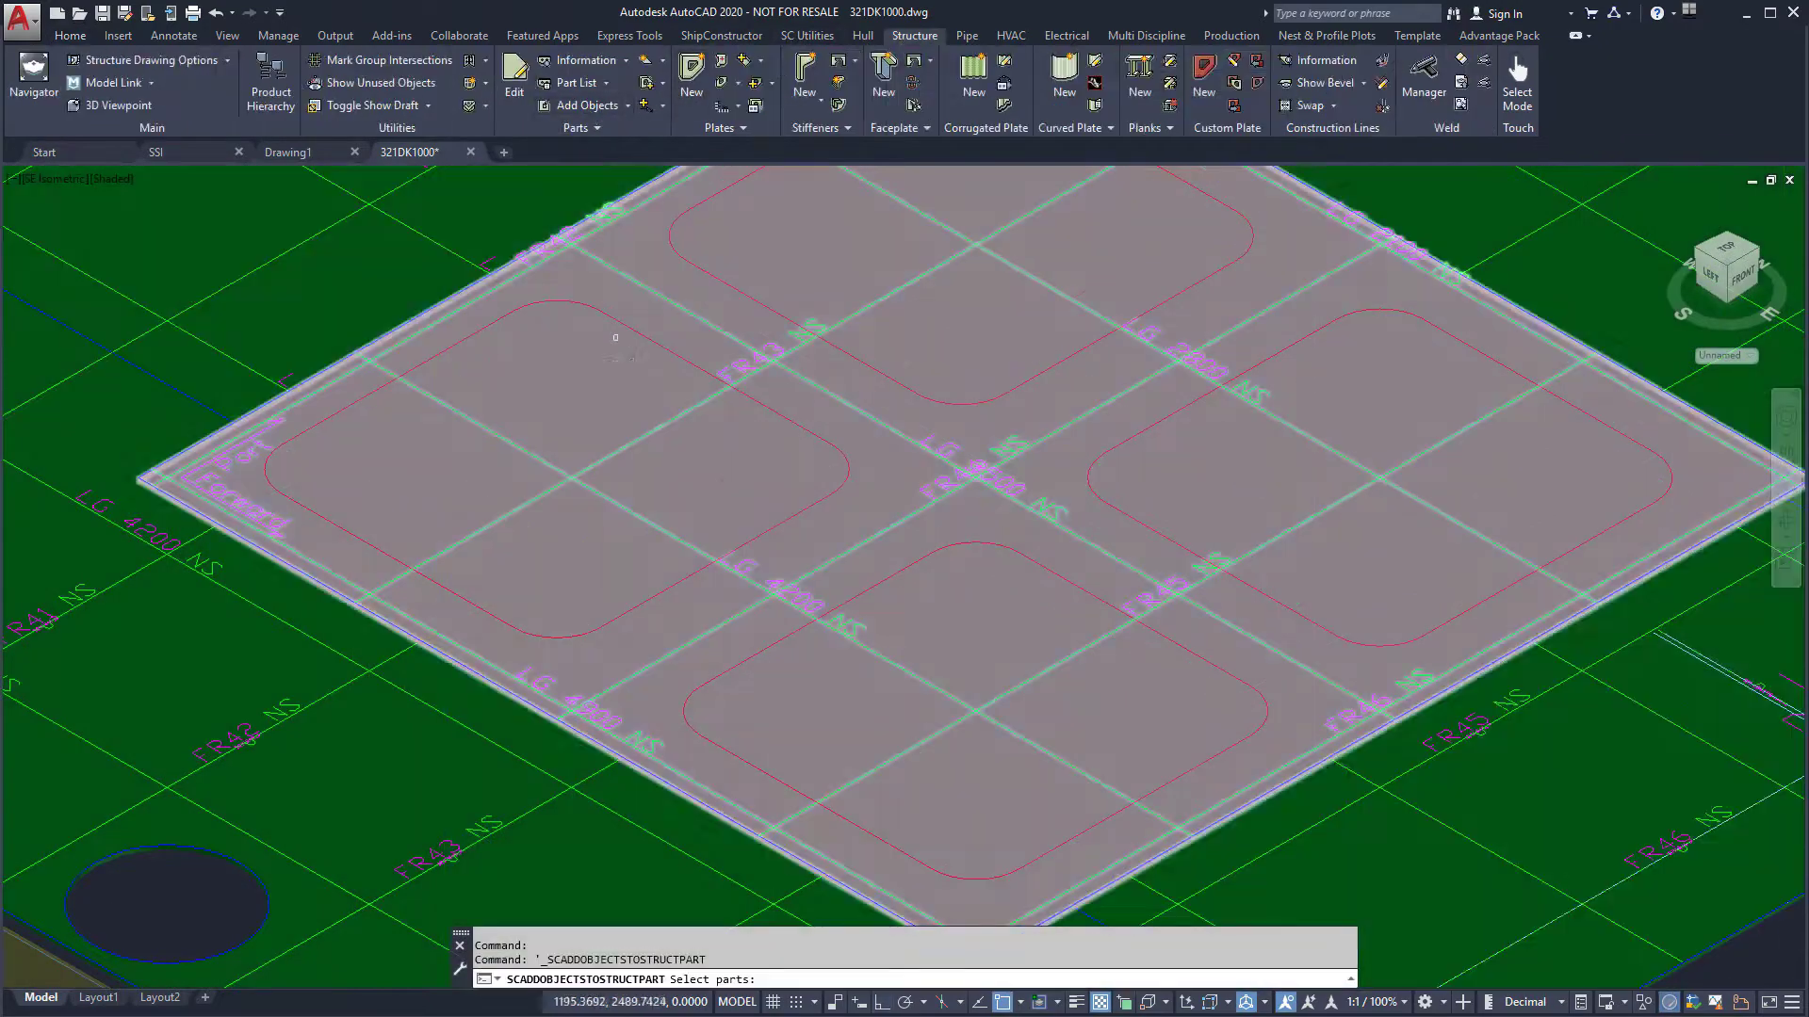
Mirror the two rounded outlines to the other half of the top plate and add all four to the plate part as cutouts
left_click(674, 358)
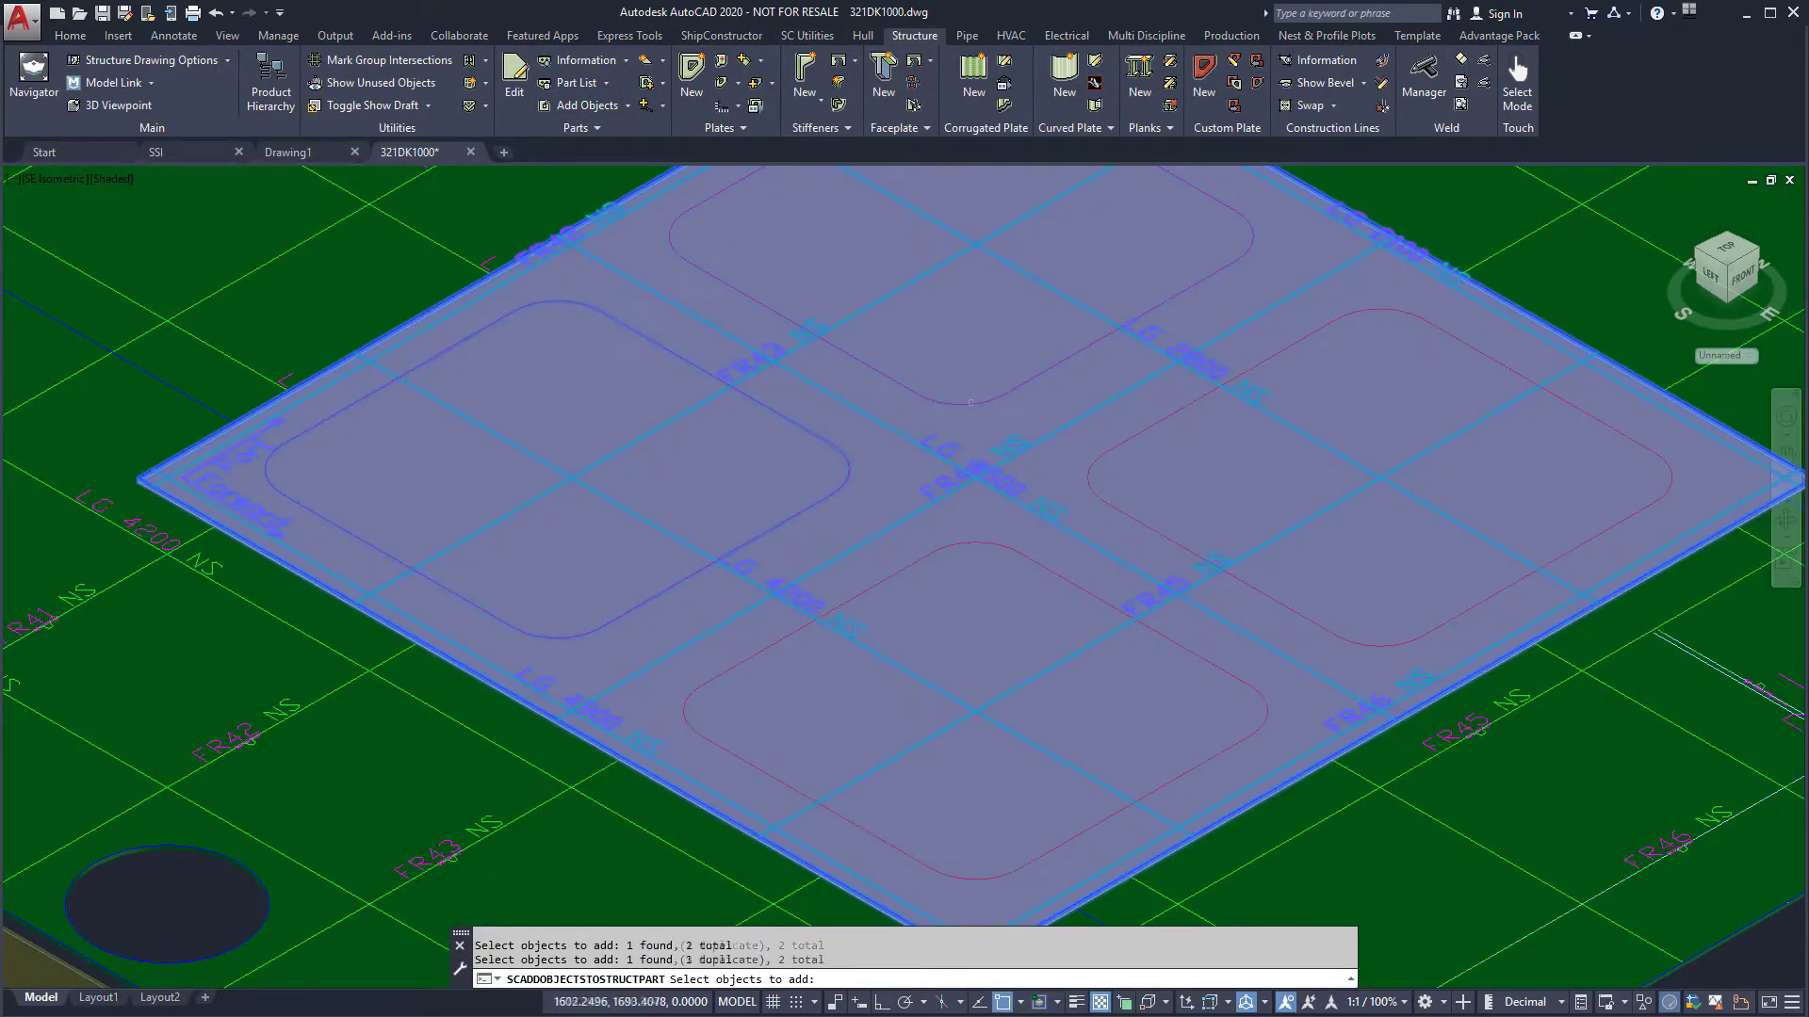
key("Return")
scroll(1039, 561, "down", 5)
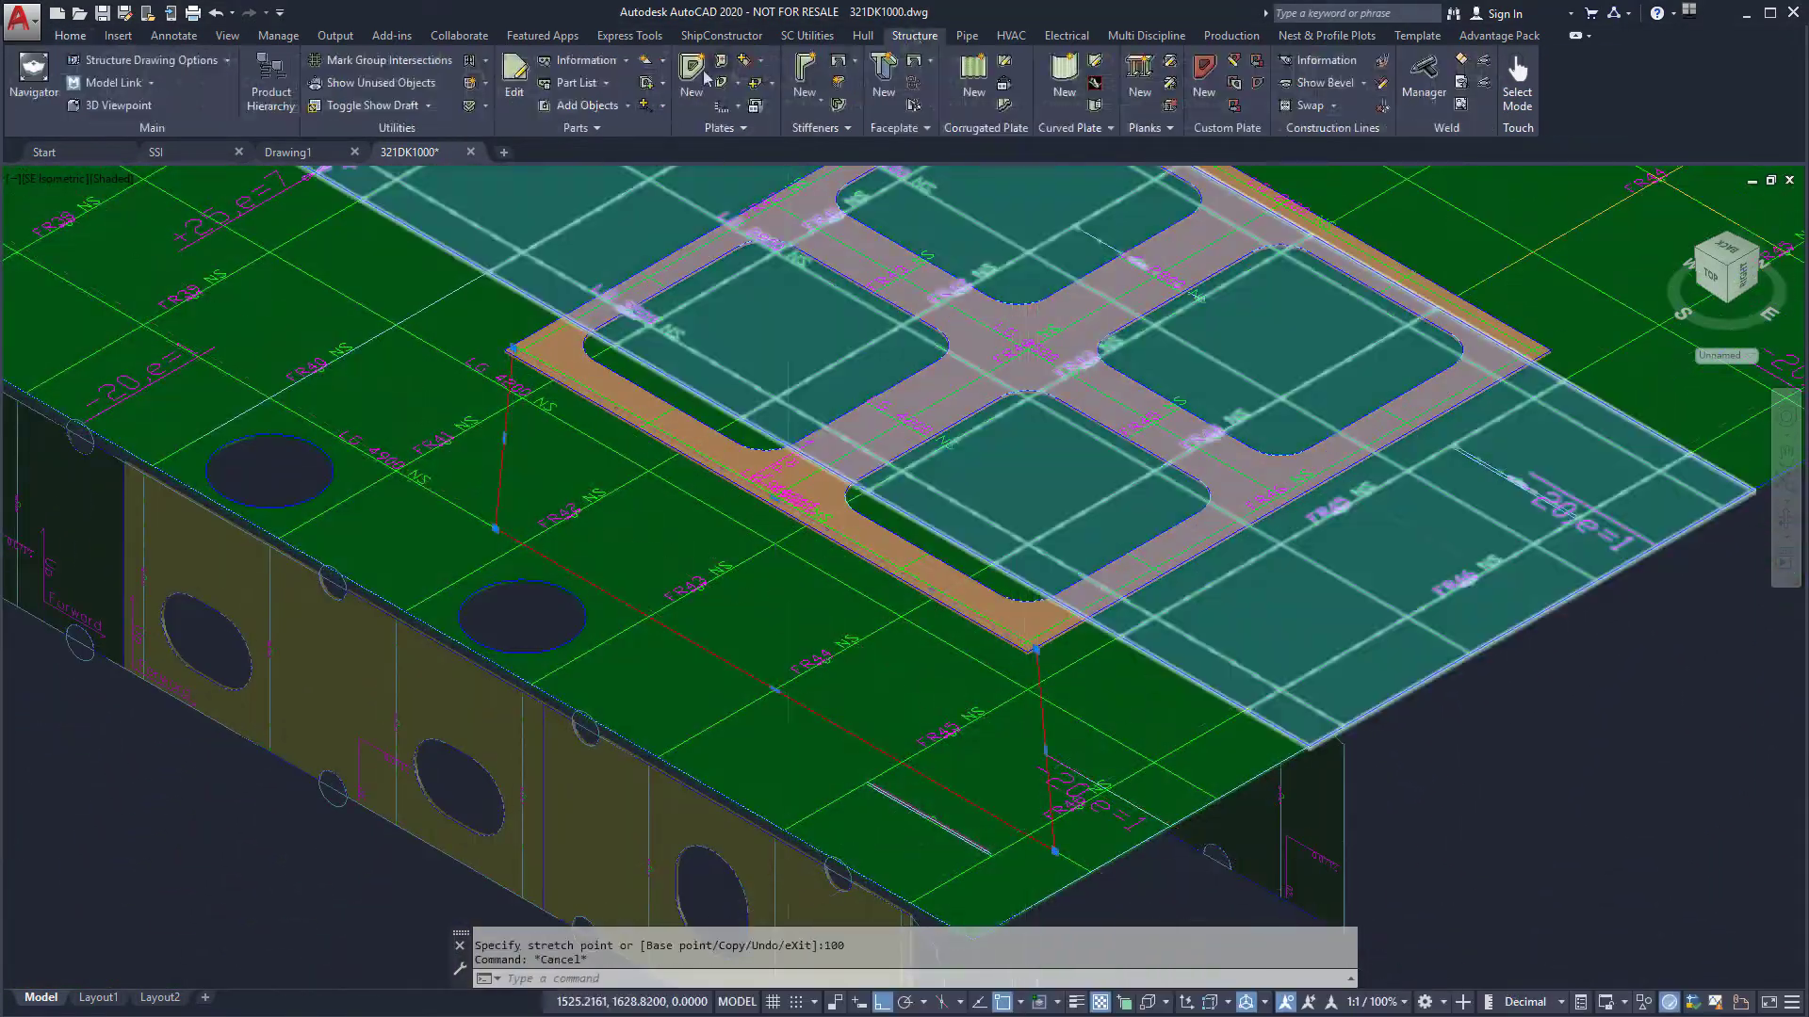
Create a PL06 web plate thrown to port under the top plate's outboard edge, and cut two equal circular holes in it
left_click(694, 74)
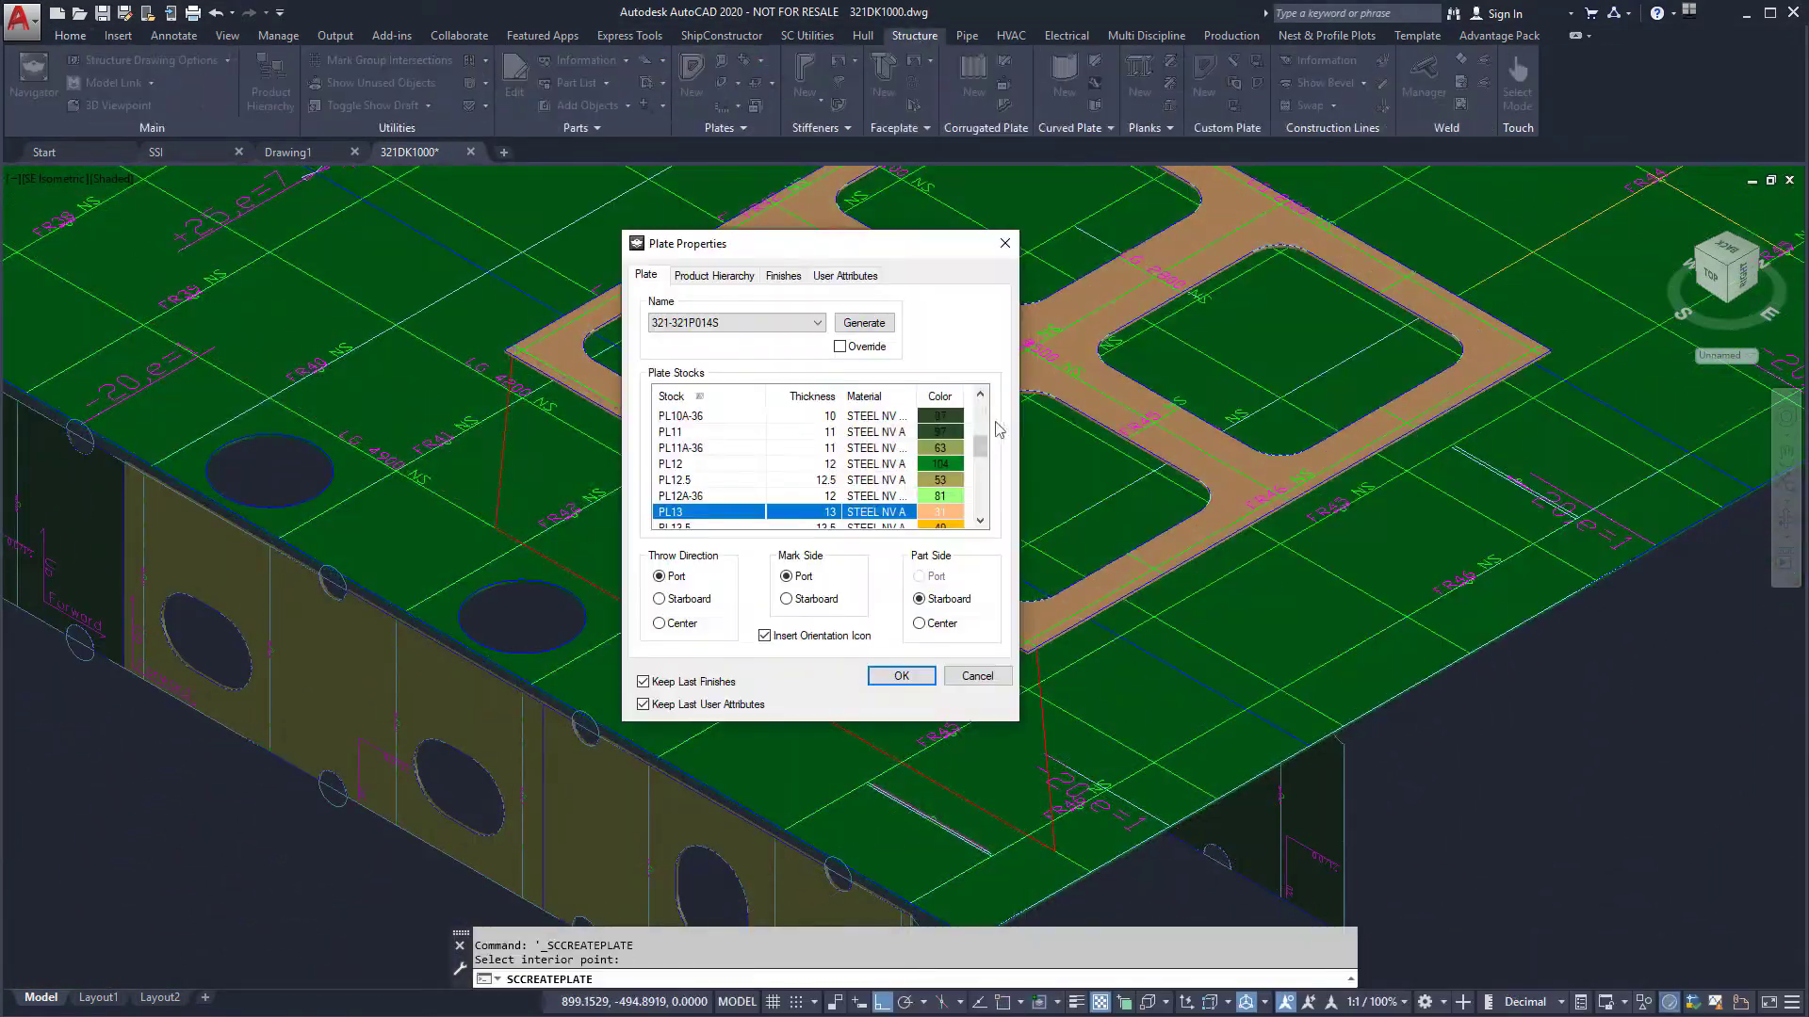
left_click(902, 676)
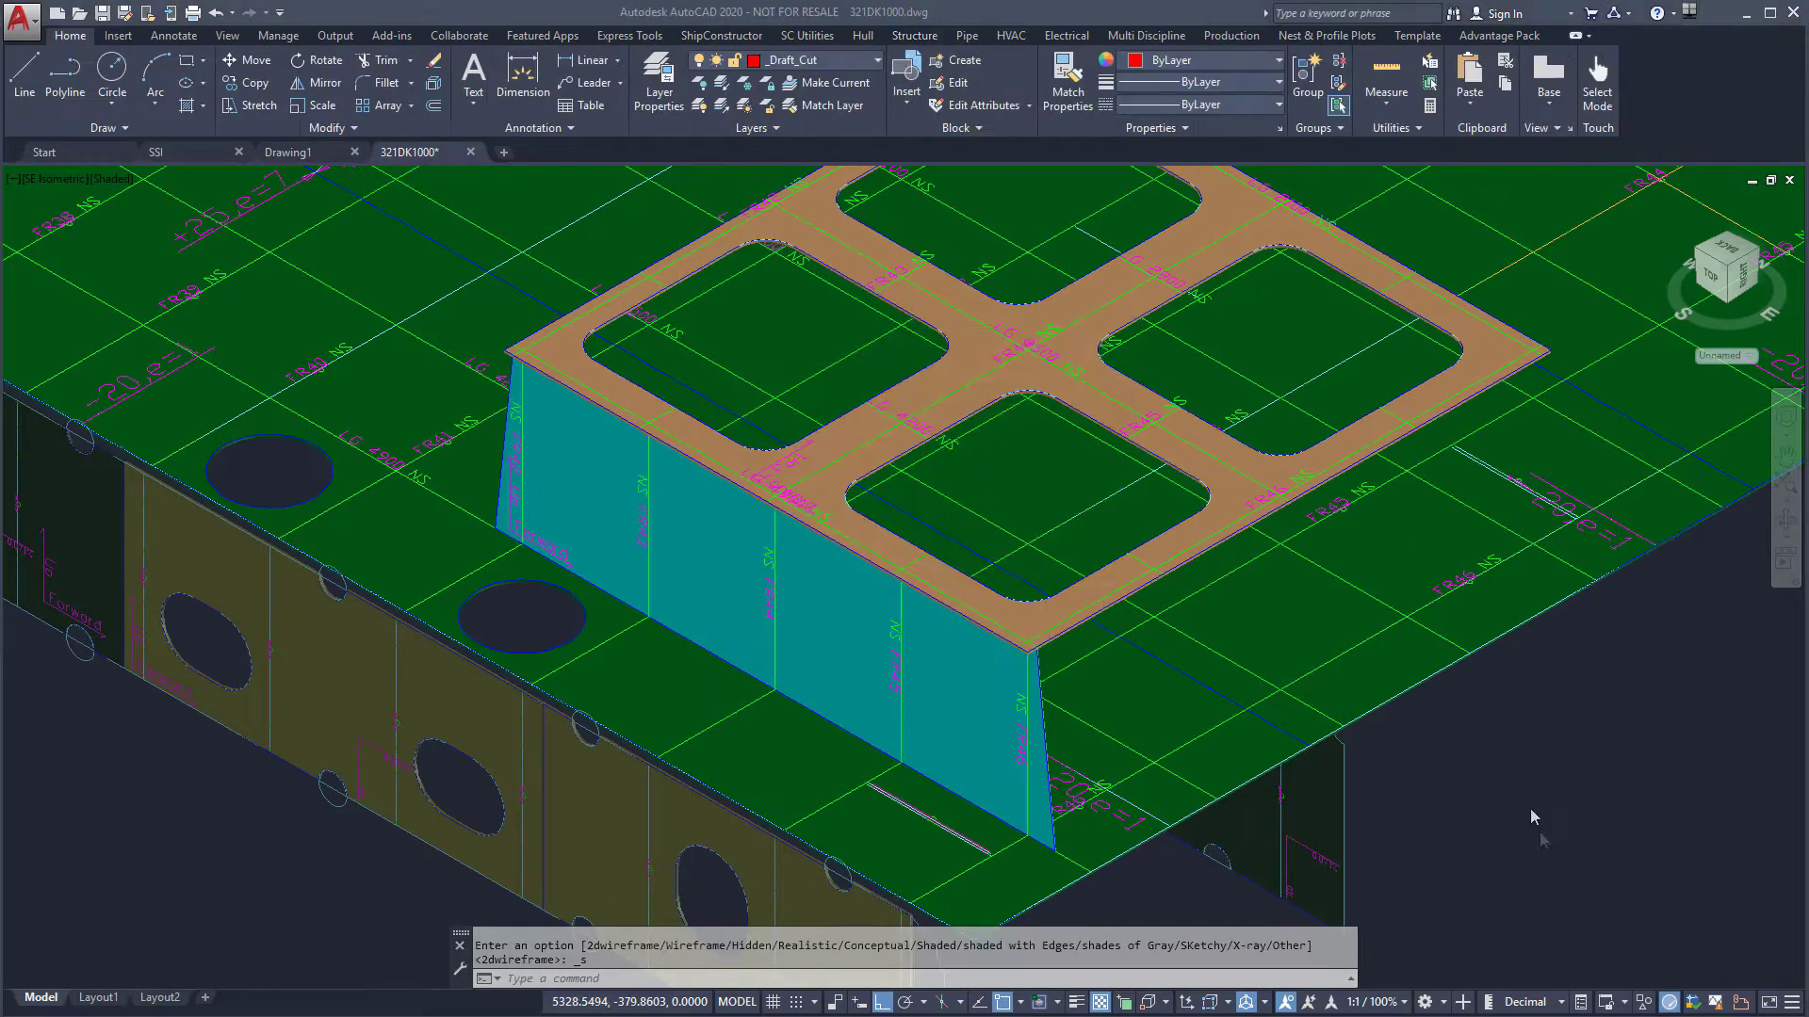
left_click(648, 522)
type("00")
key("Return")
key("Return")
left_click(899, 664)
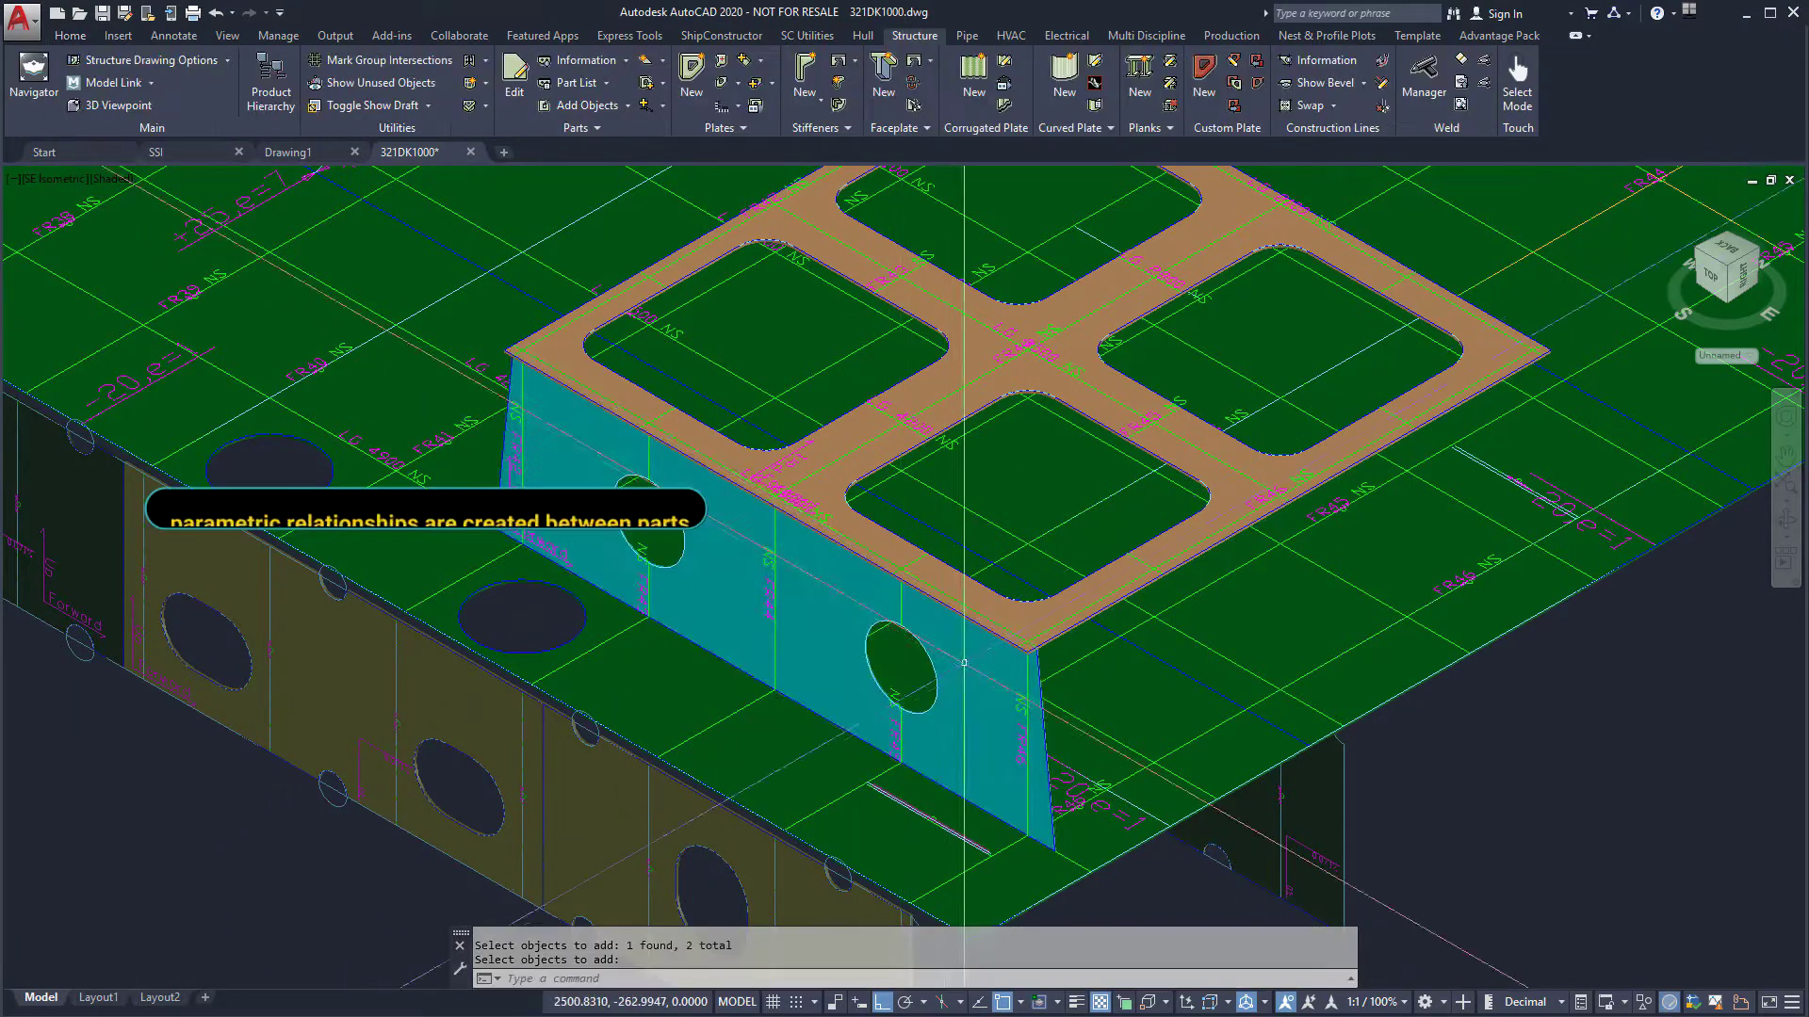
Copy the holed web plate to the middle and the opposite edge of the foundation
left_click(963, 697)
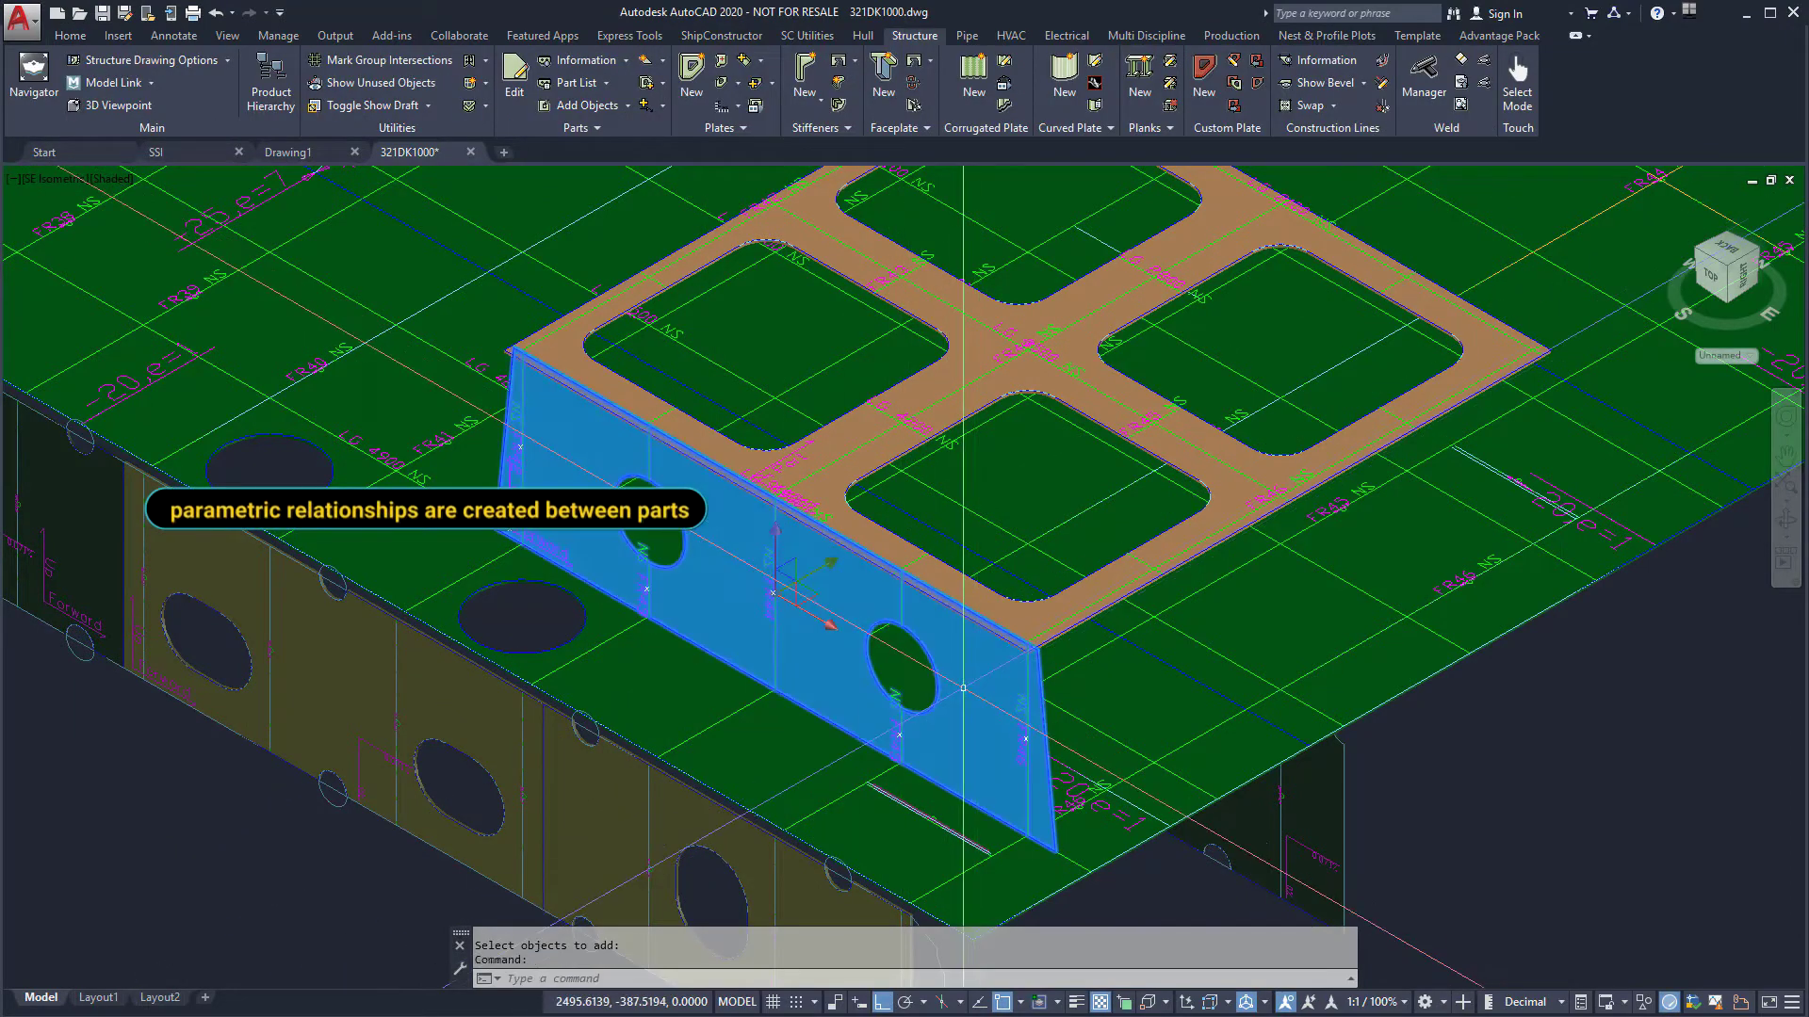
left_click(1336, 720)
left_click(1563, 563)
key("Return")
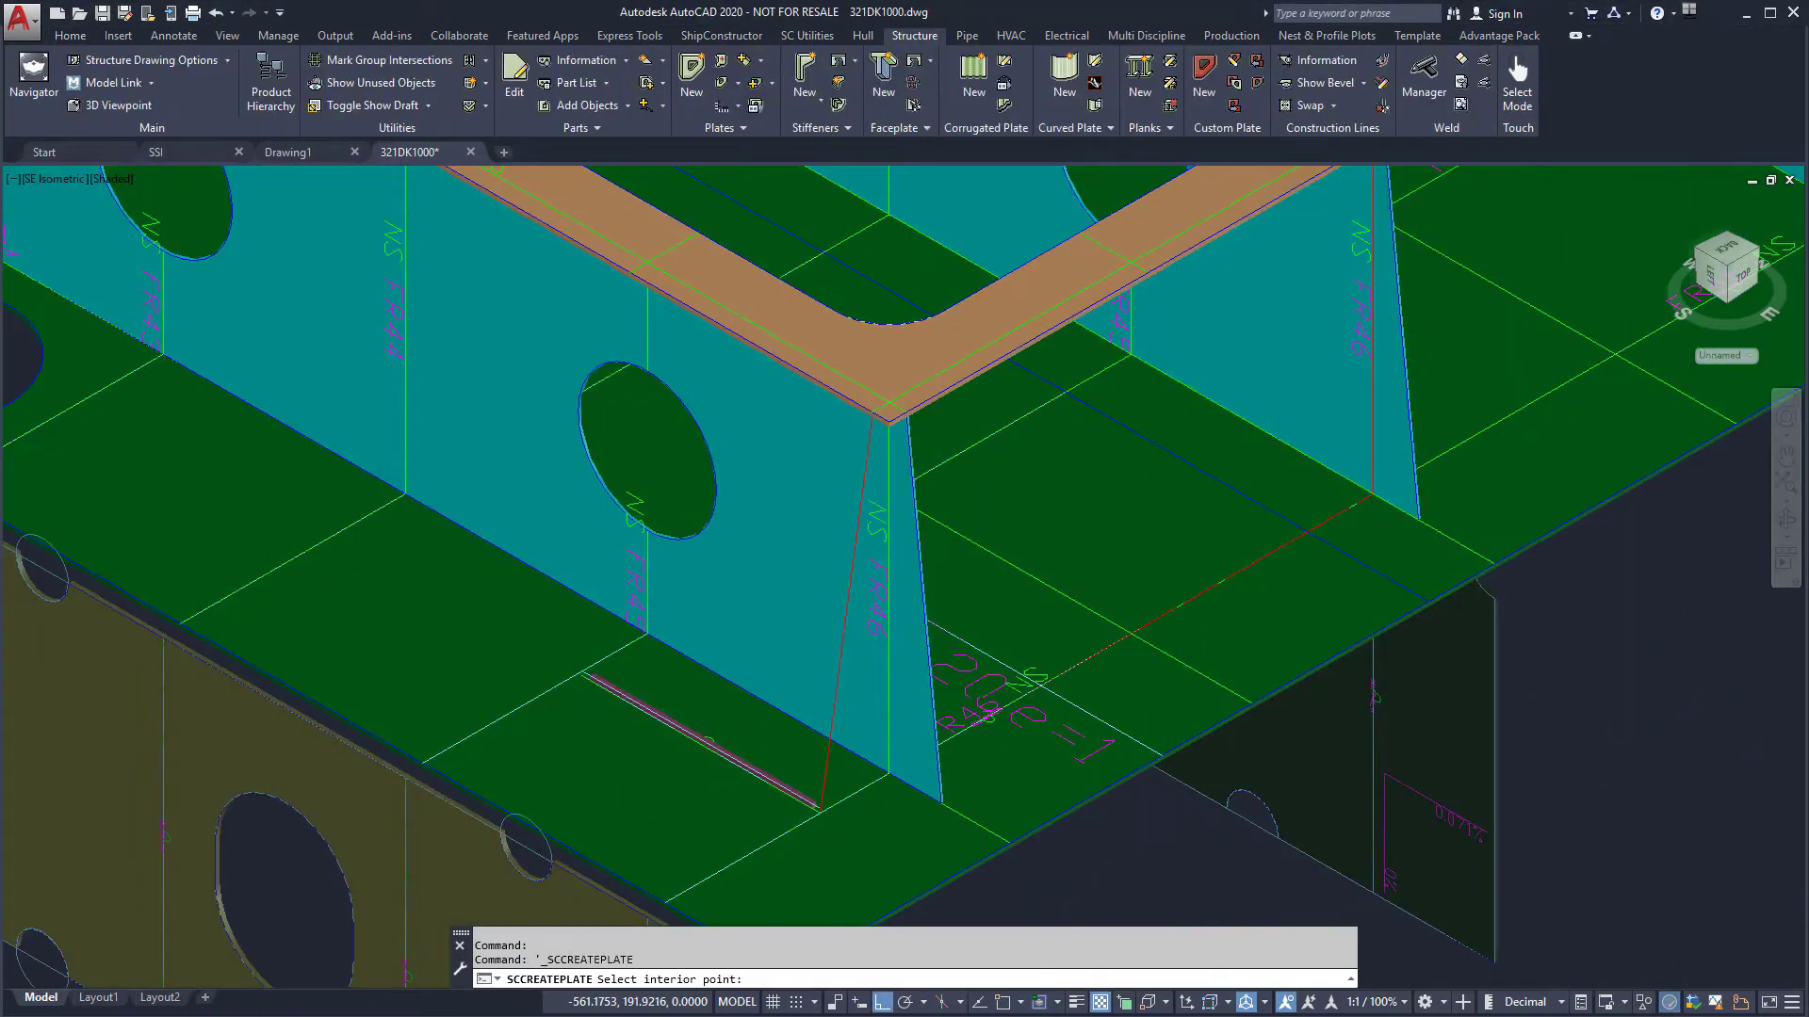
Create the PL06 end bracket and the transverse panel between the first two web plates, with throw direction Aft
left_click(1006, 591)
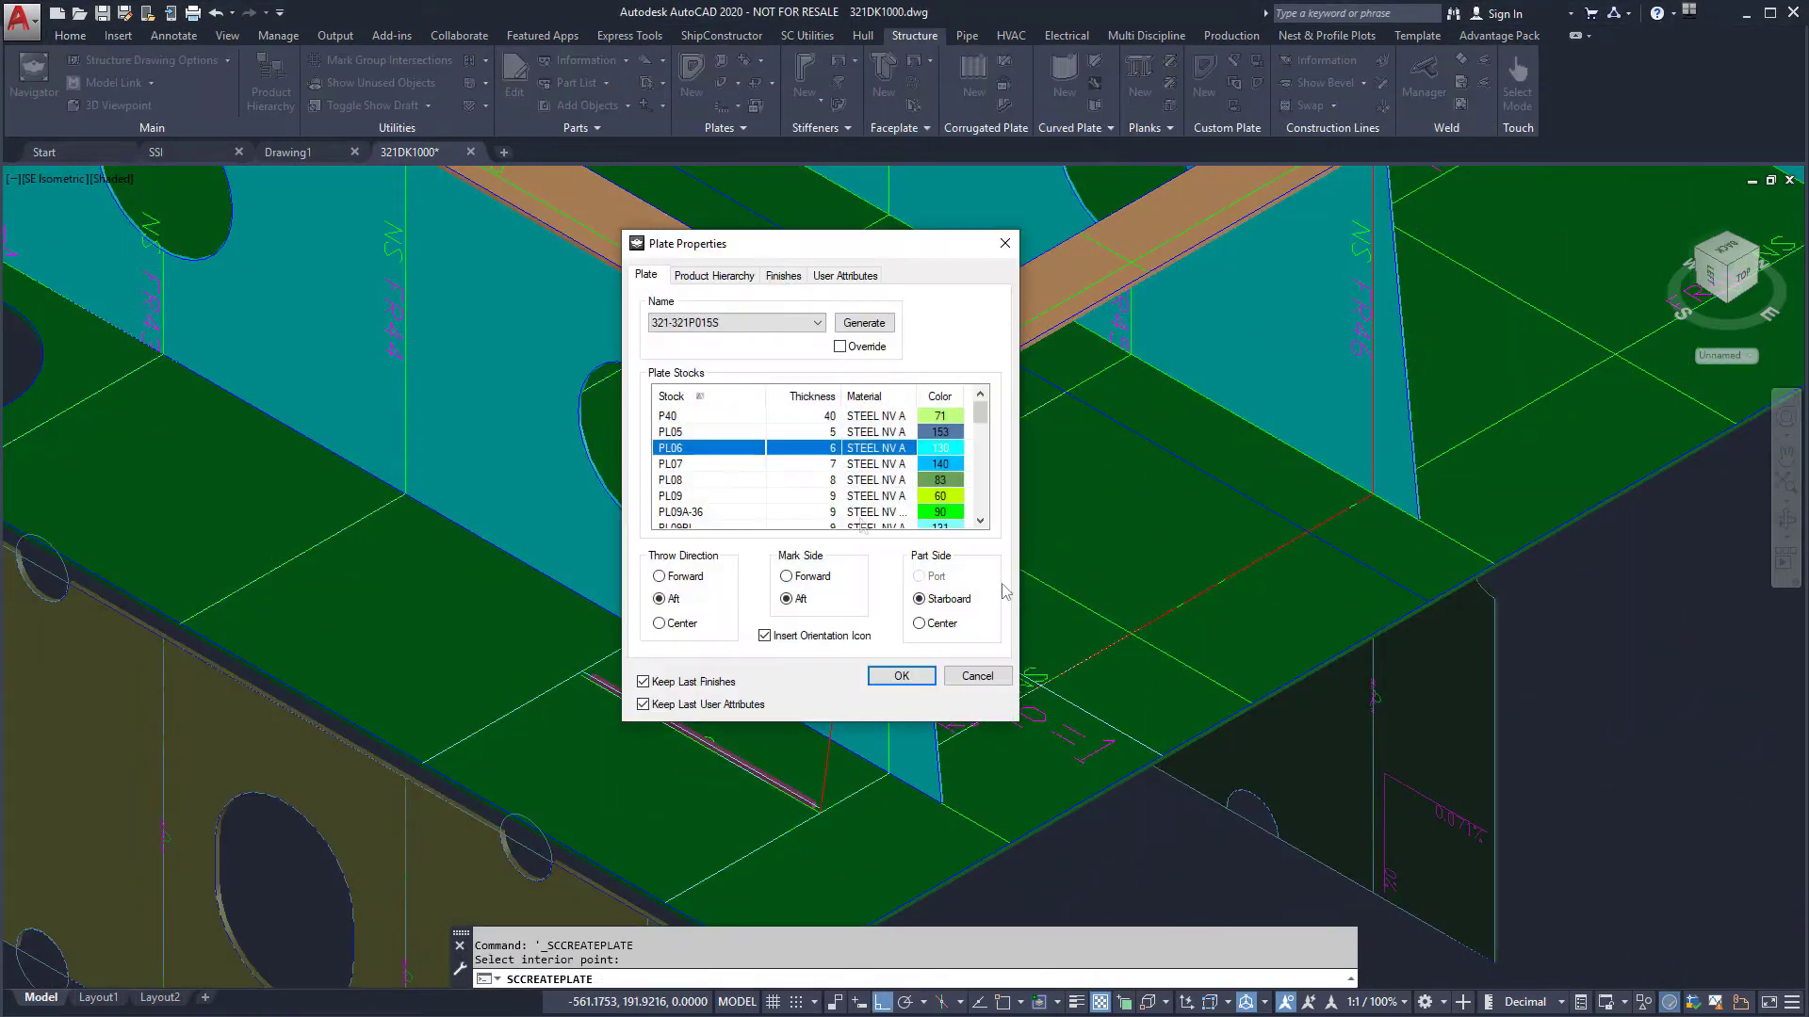
left_click(899, 676)
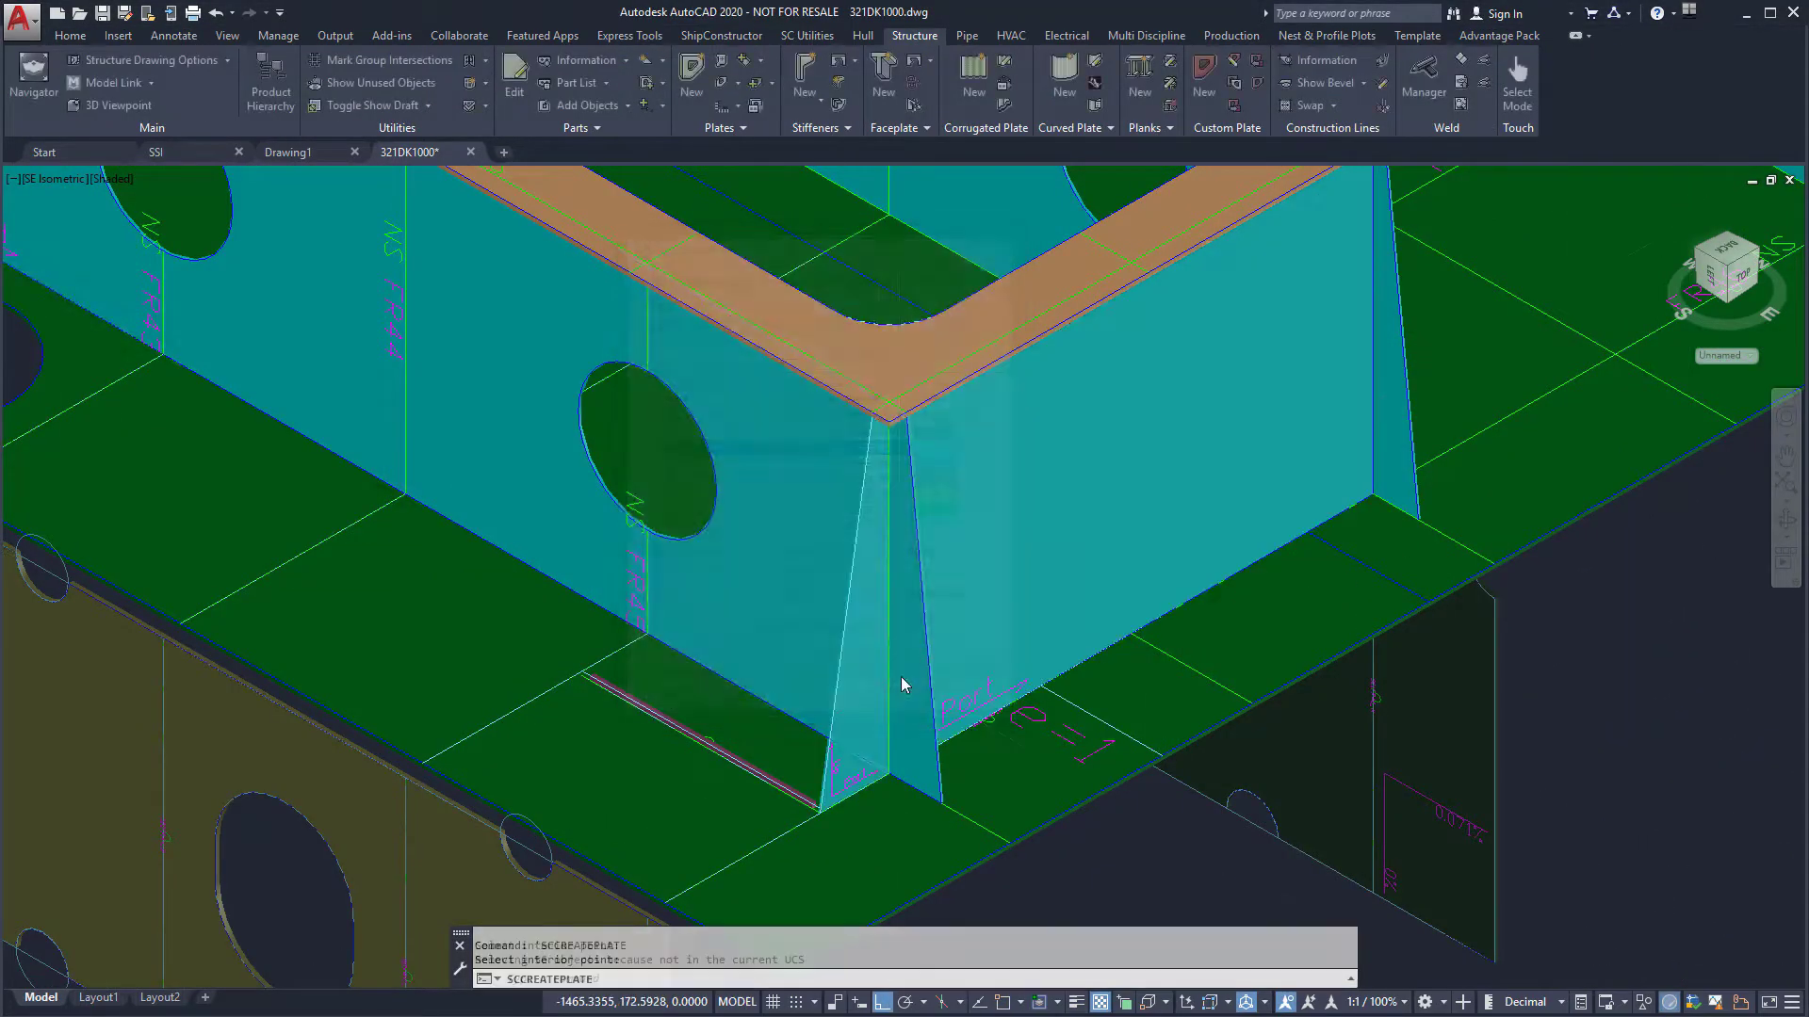
left_click(957, 658)
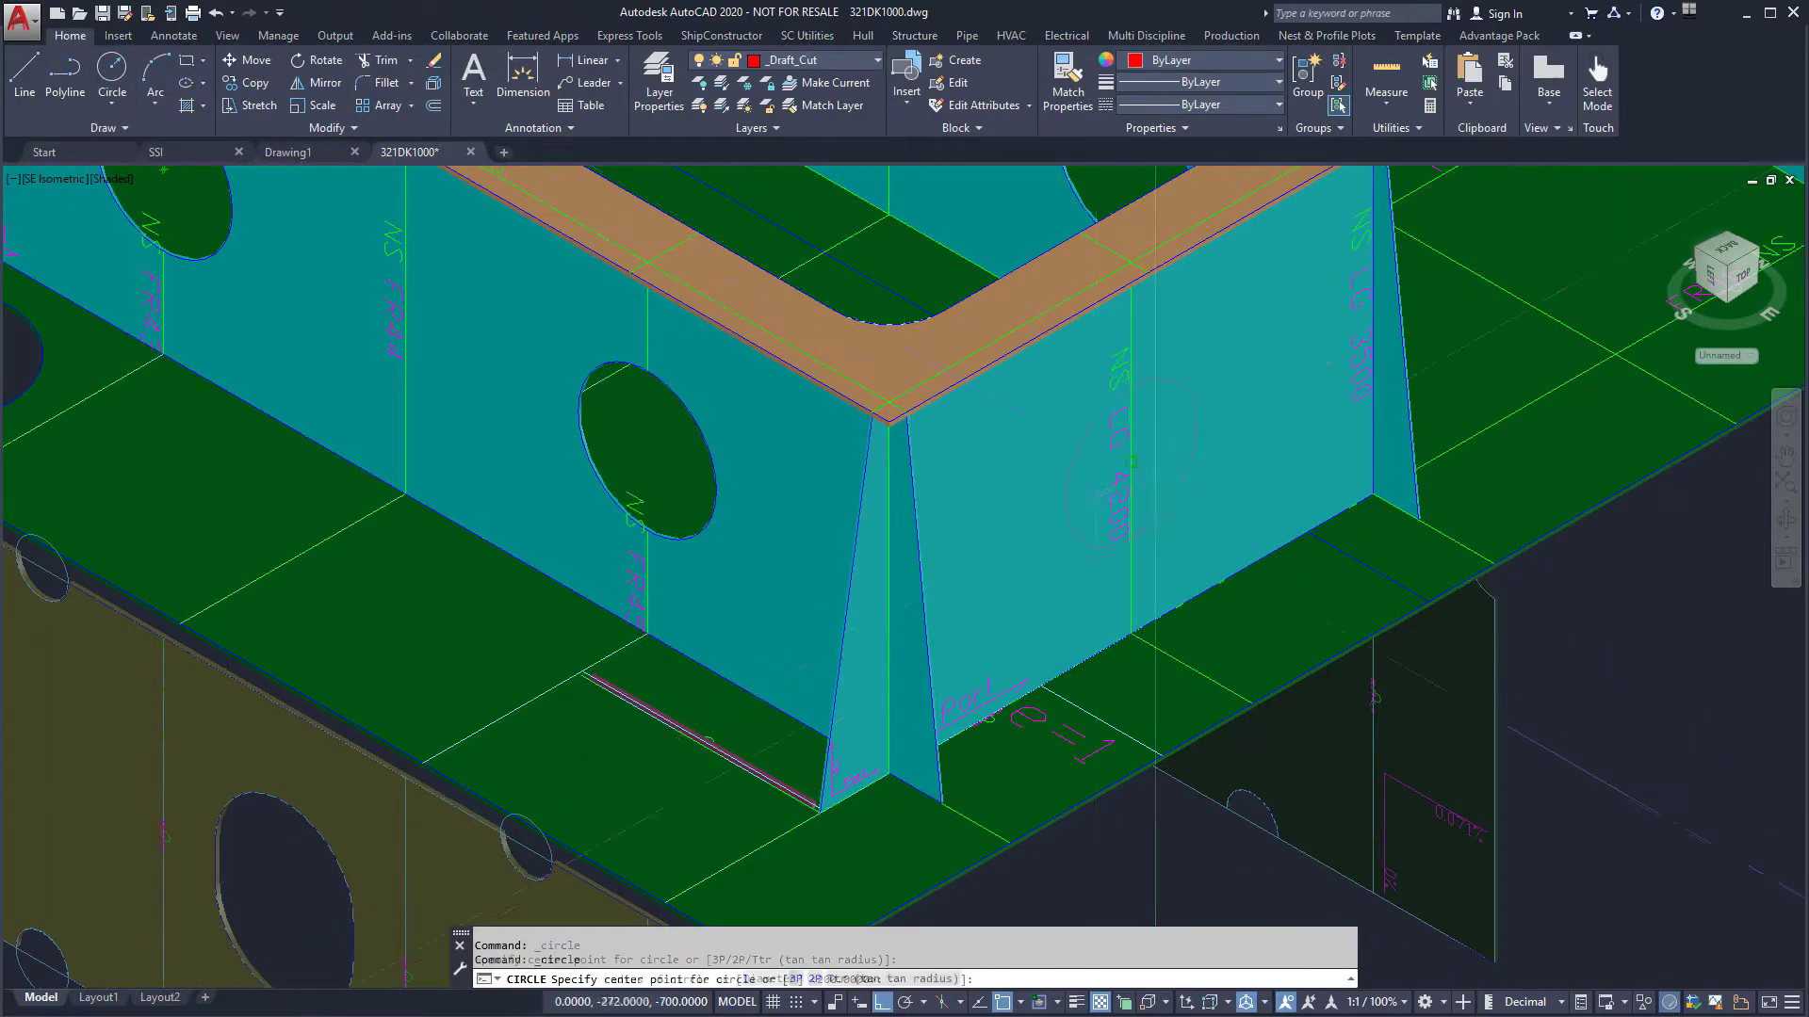
Cut a circular hole in the transverse panel and mirror the panel together with the end bracket
left_click(855, 703)
type("mirrpr")
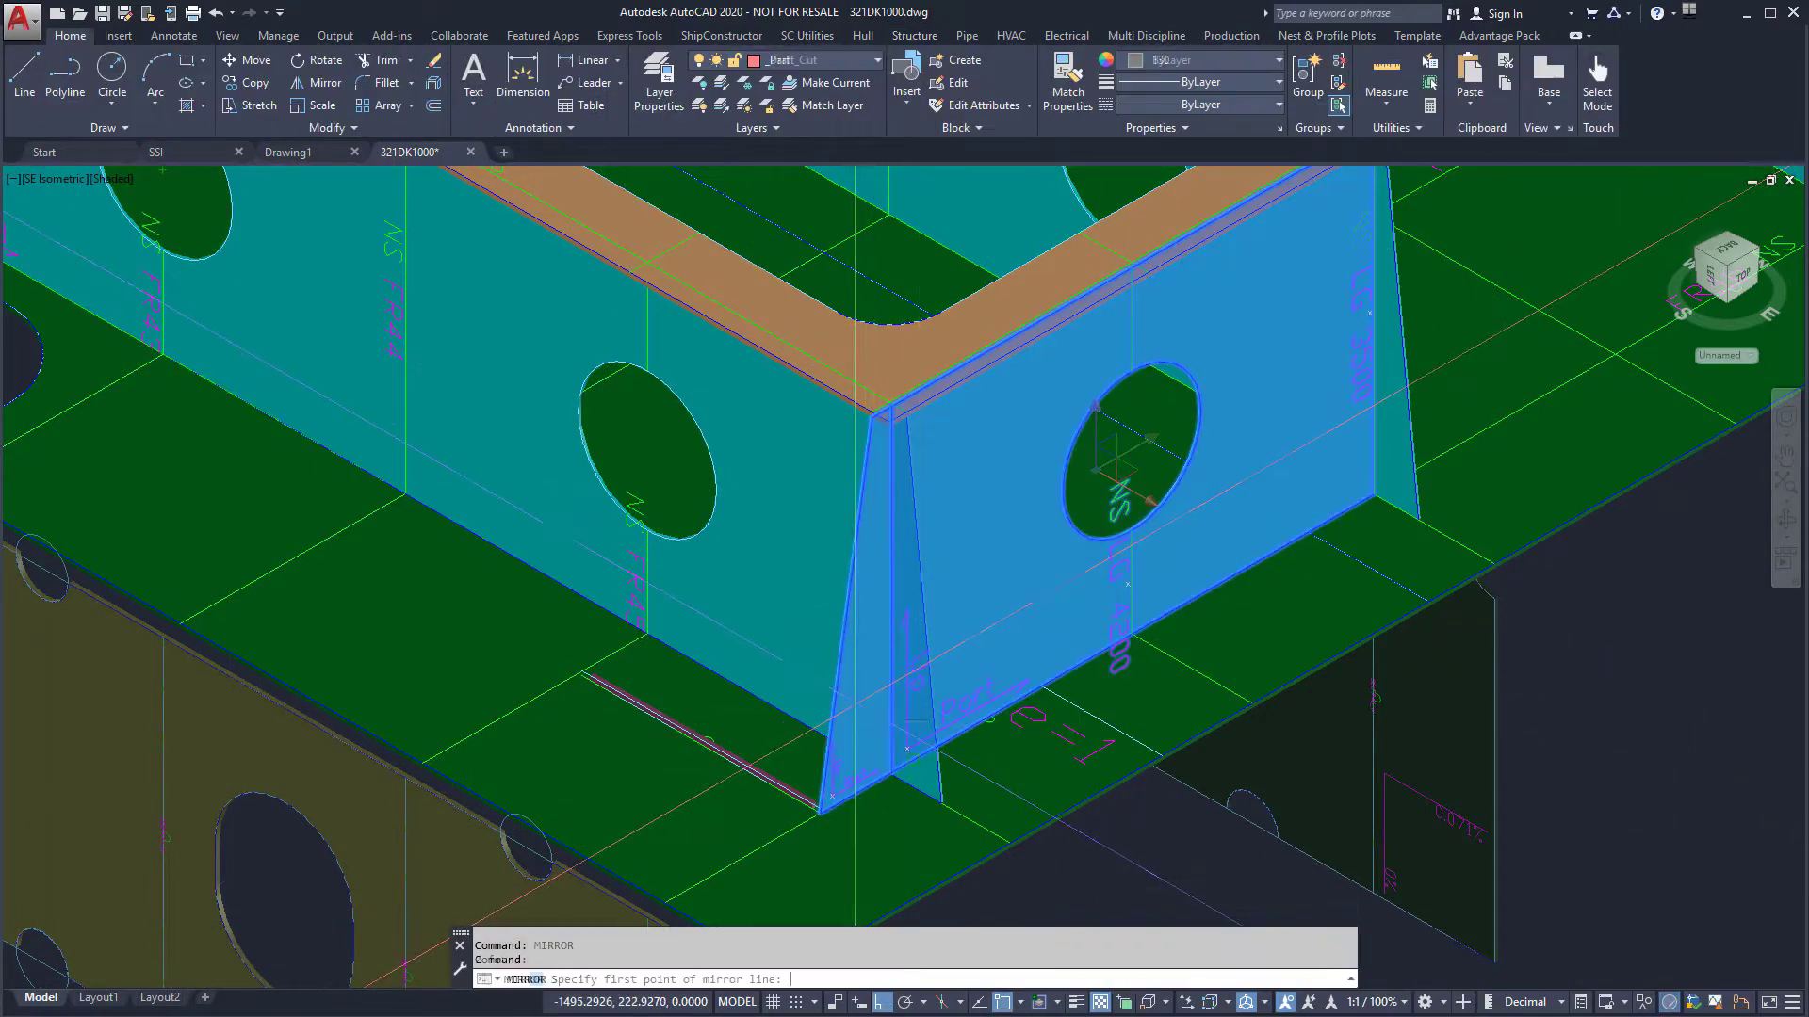
scroll(1217, 591, "up", 3)
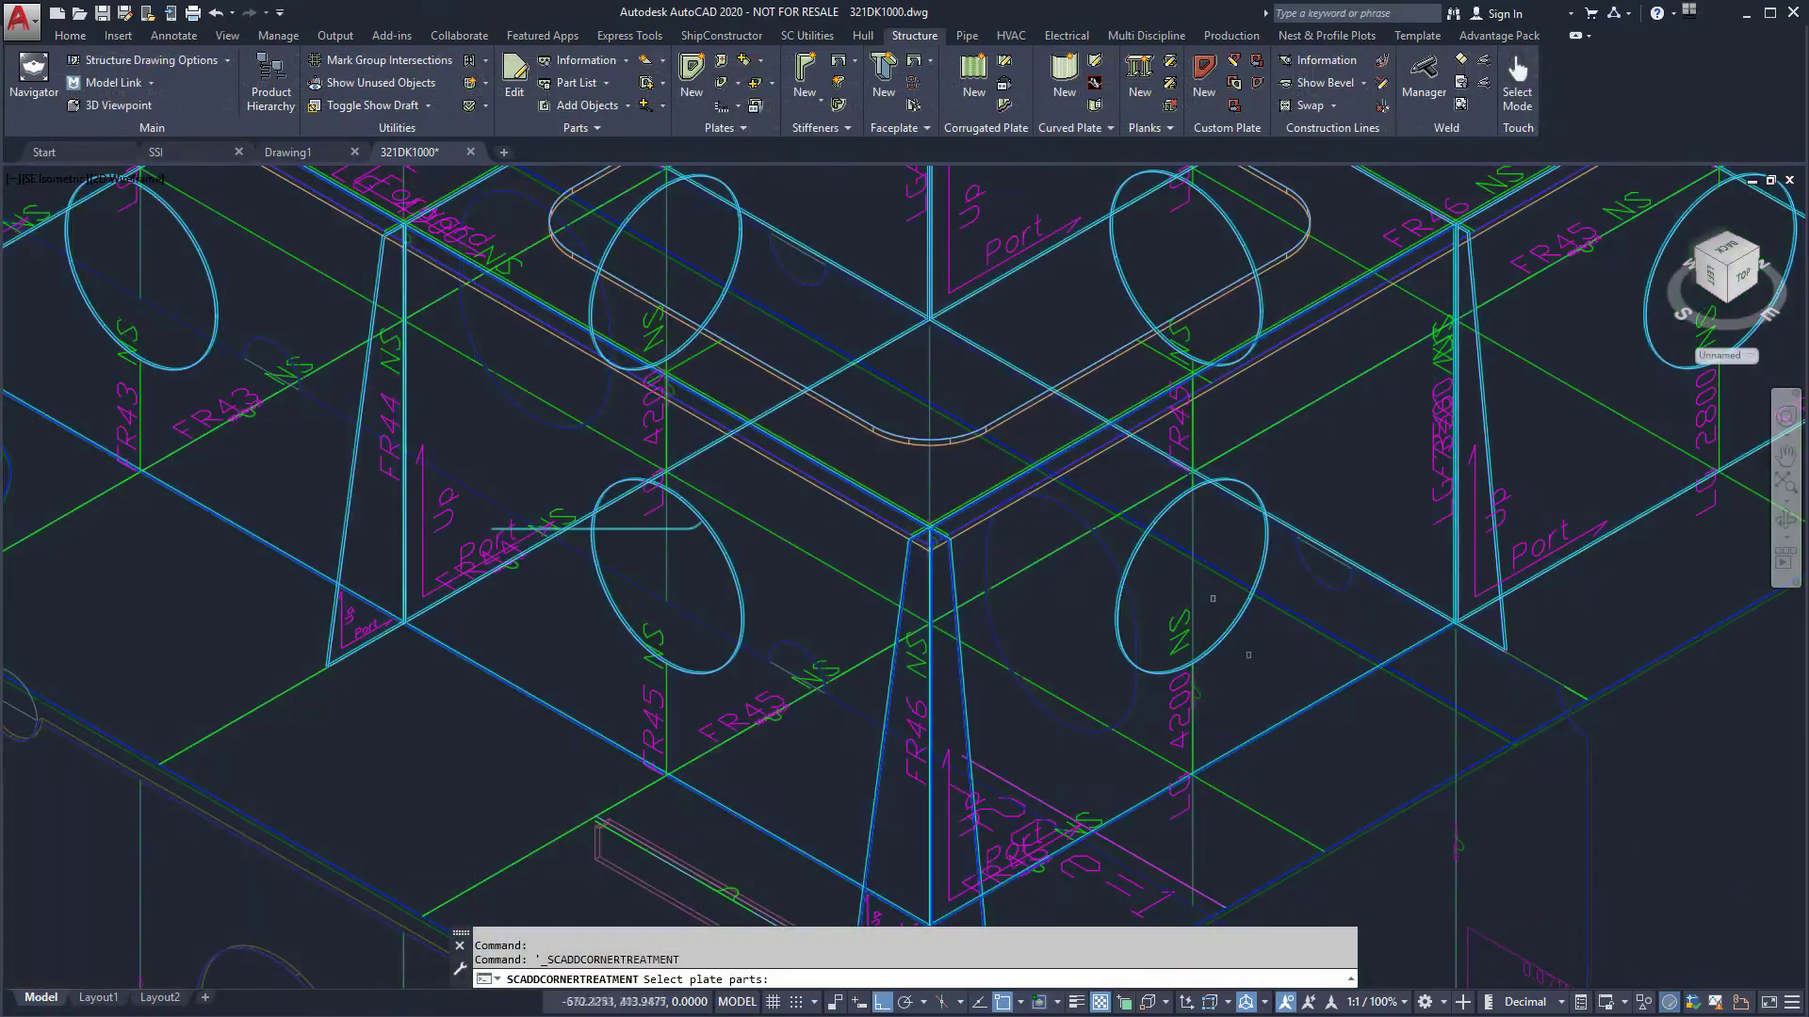
Apply a corner treatment to the foundation's web and transverse plates, picking the corner to relieve
left_click(1239, 639)
key("Return")
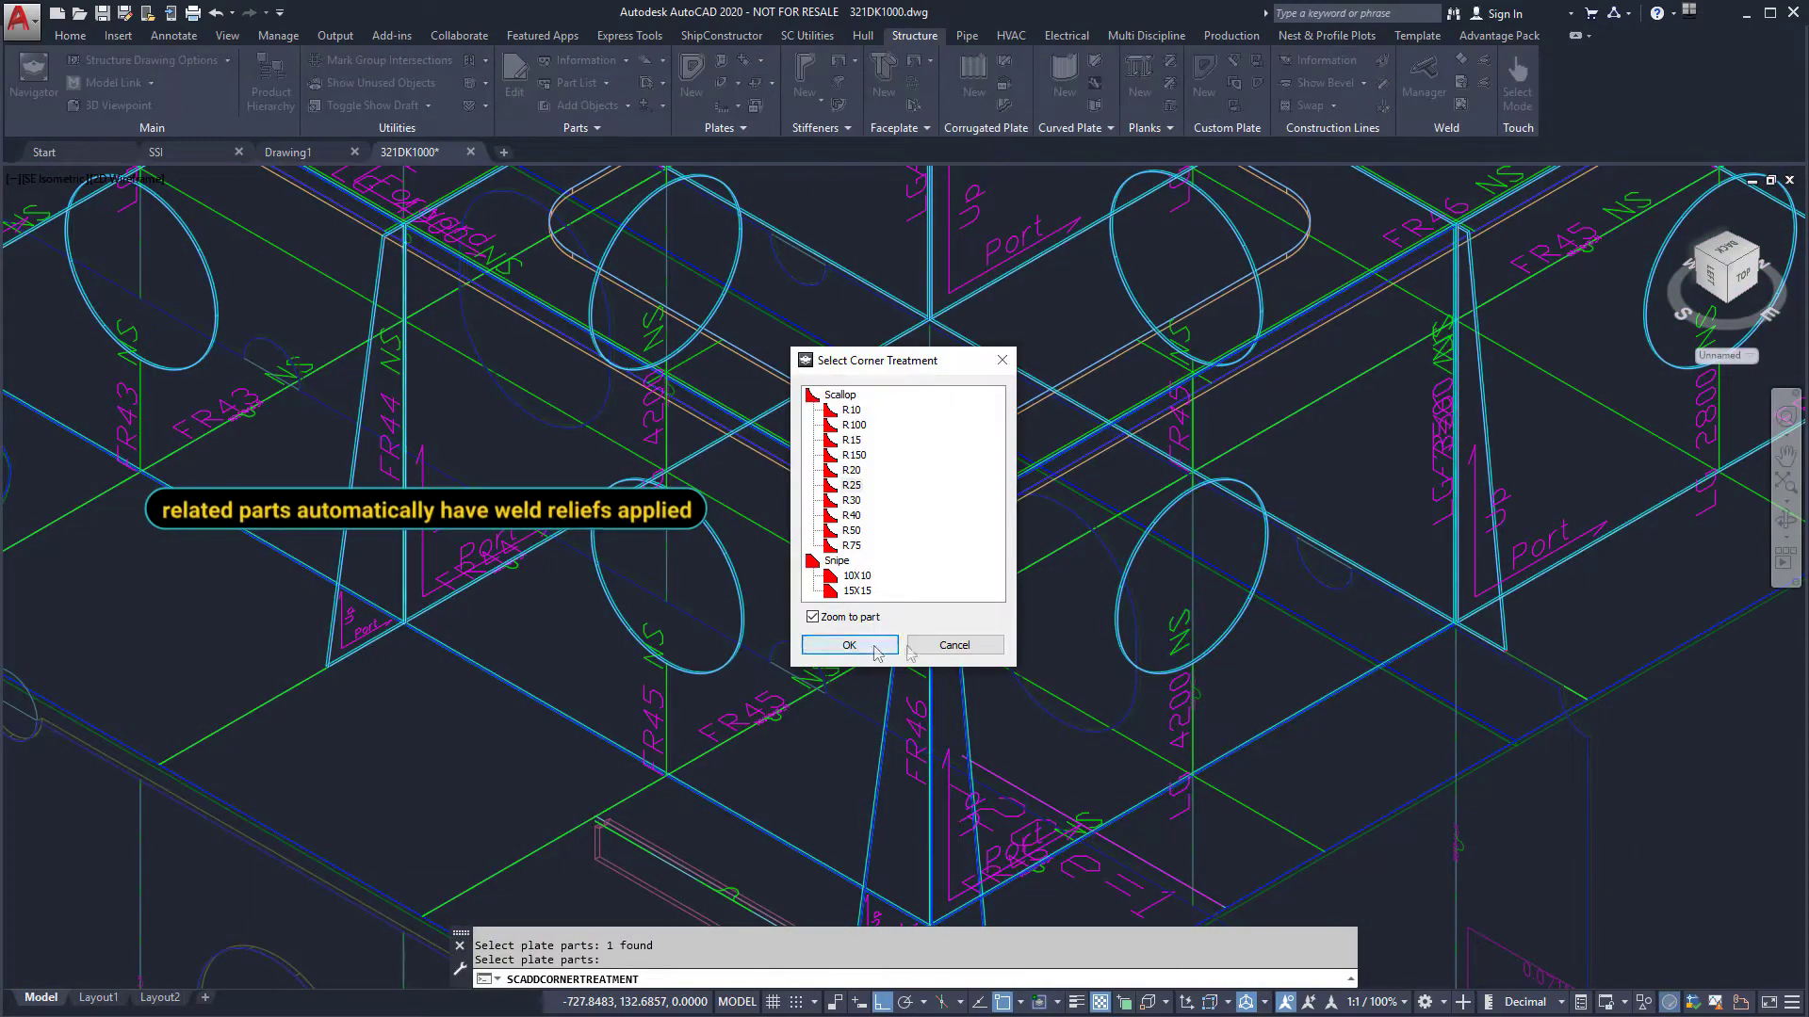
left_click(876, 648)
left_click(1126, 608)
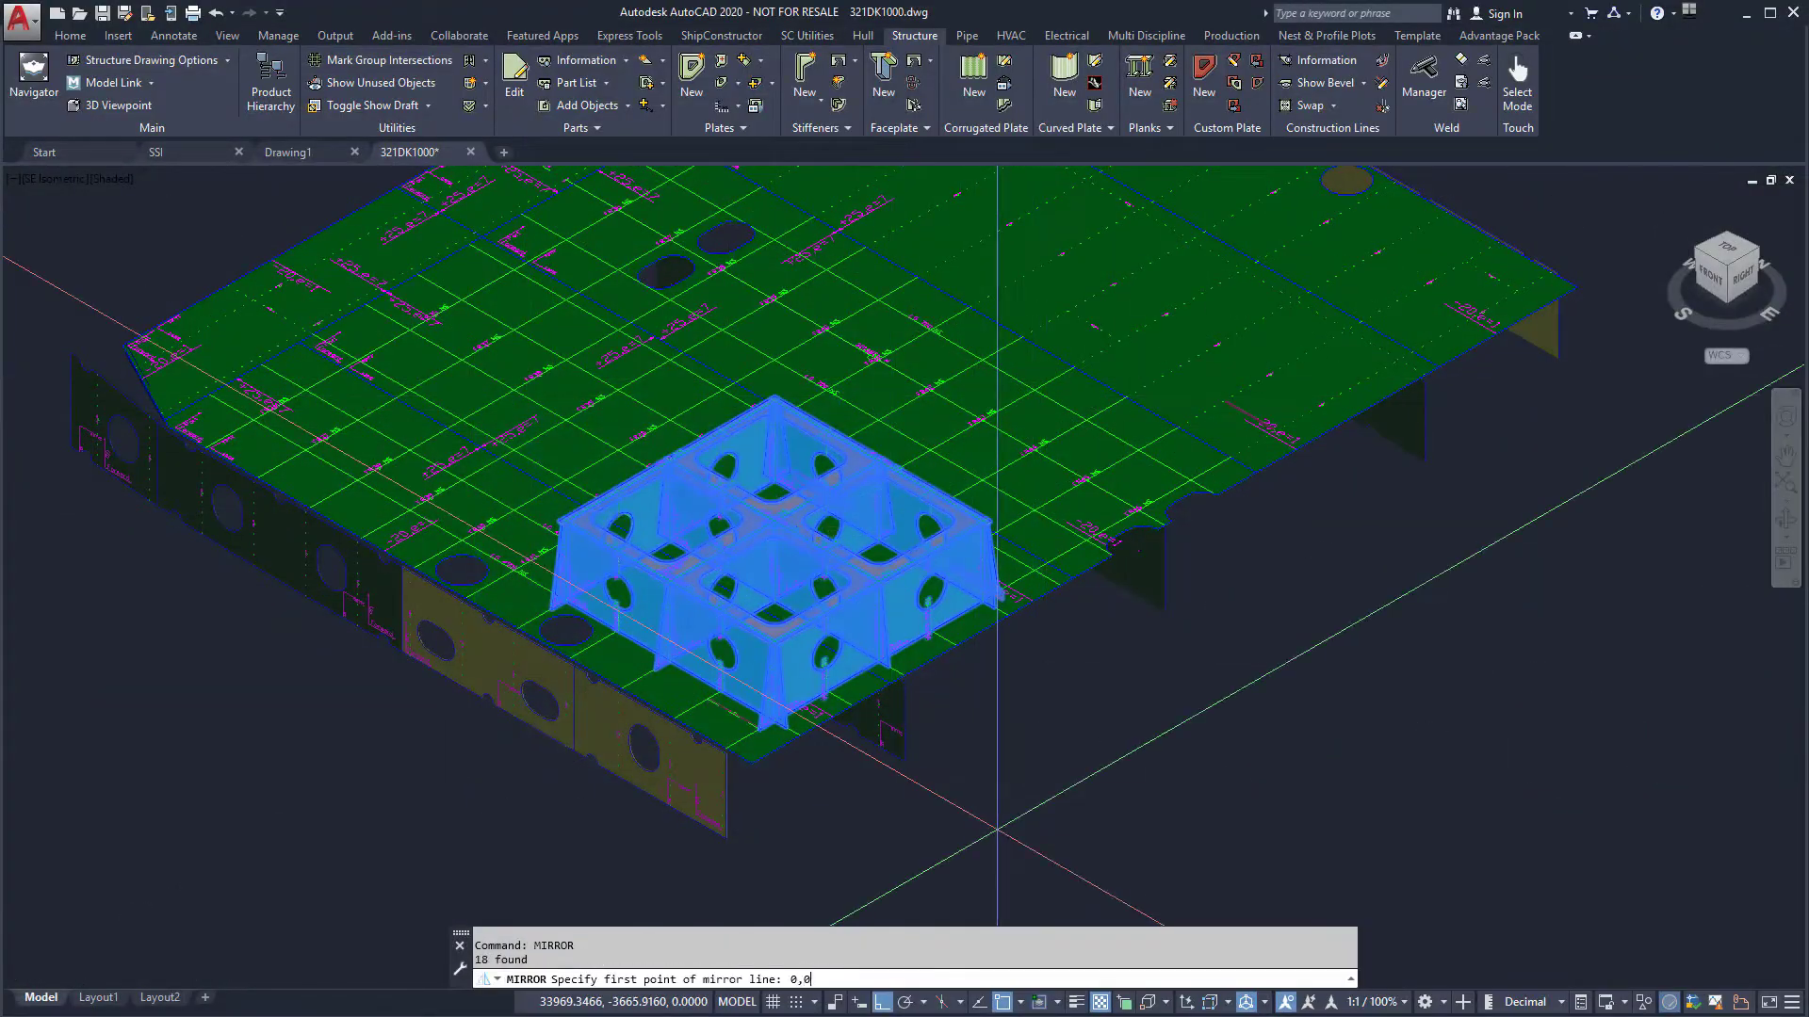
Mirror the complete foundation across the ship's centreline, starting the mirror line at 0,0 and keeping the source objects
type("0,0")
key("Return")
left_click(1221, 780)
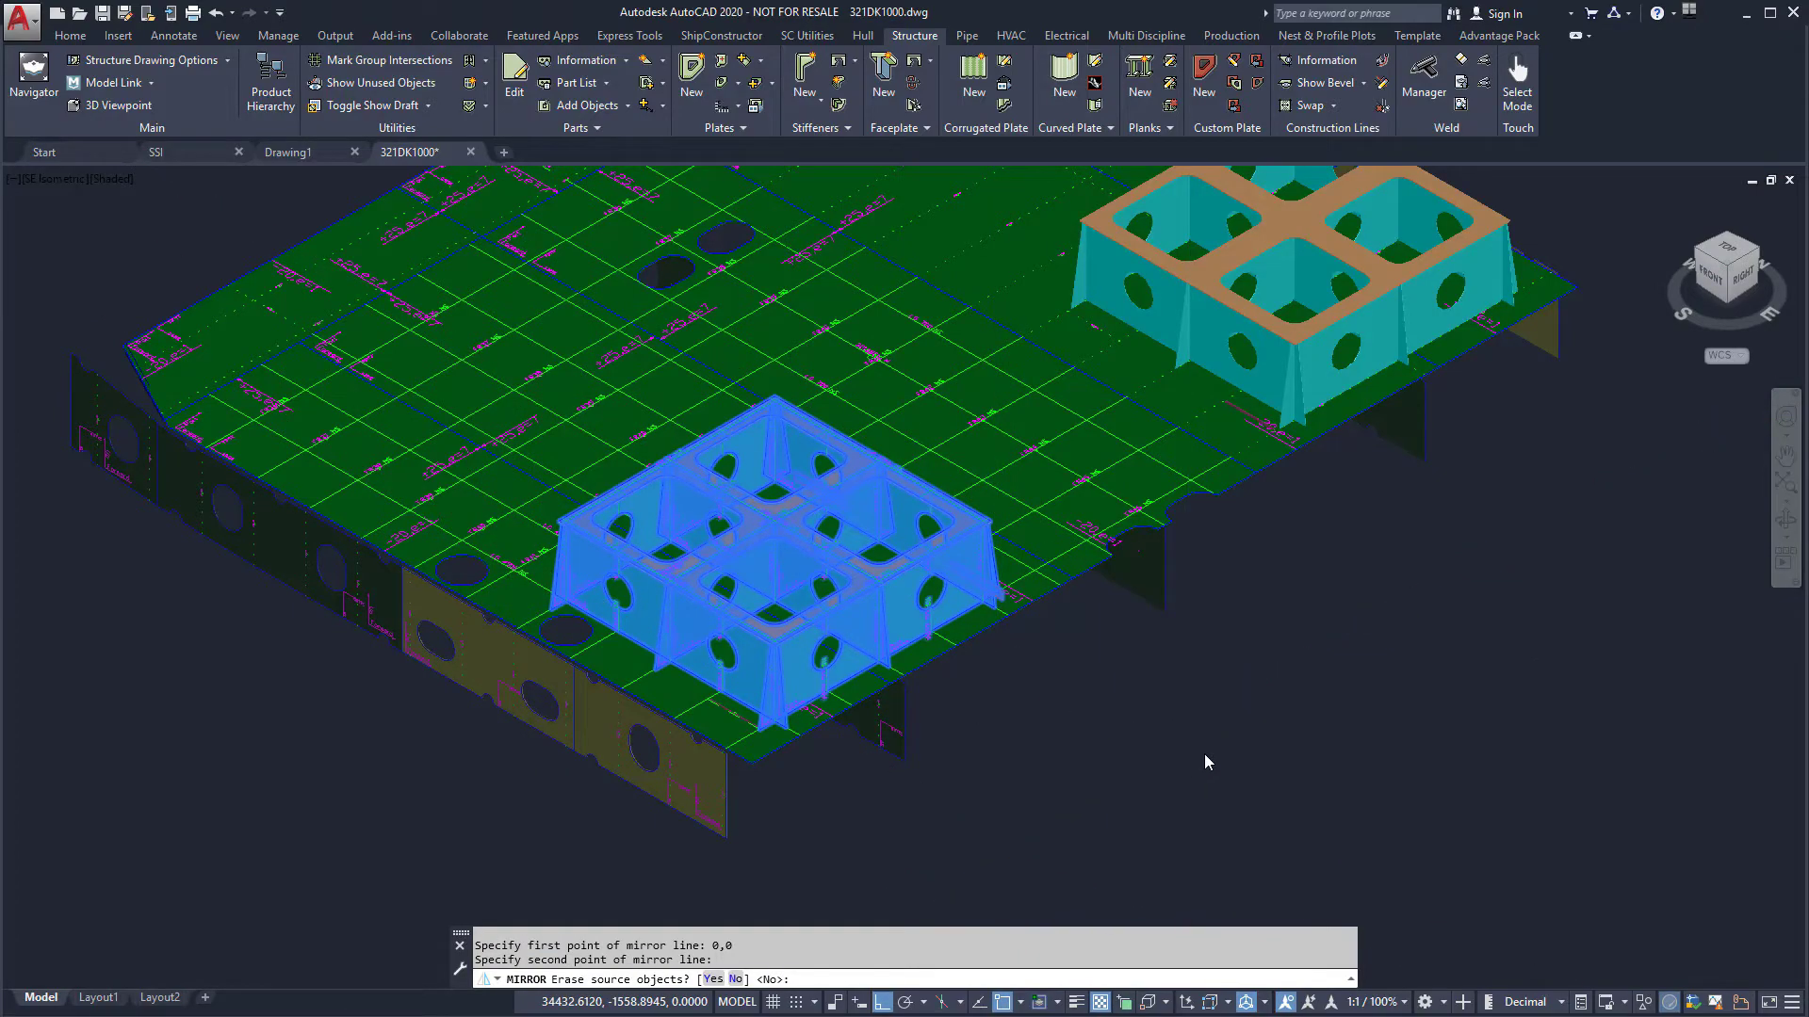
key("Return")
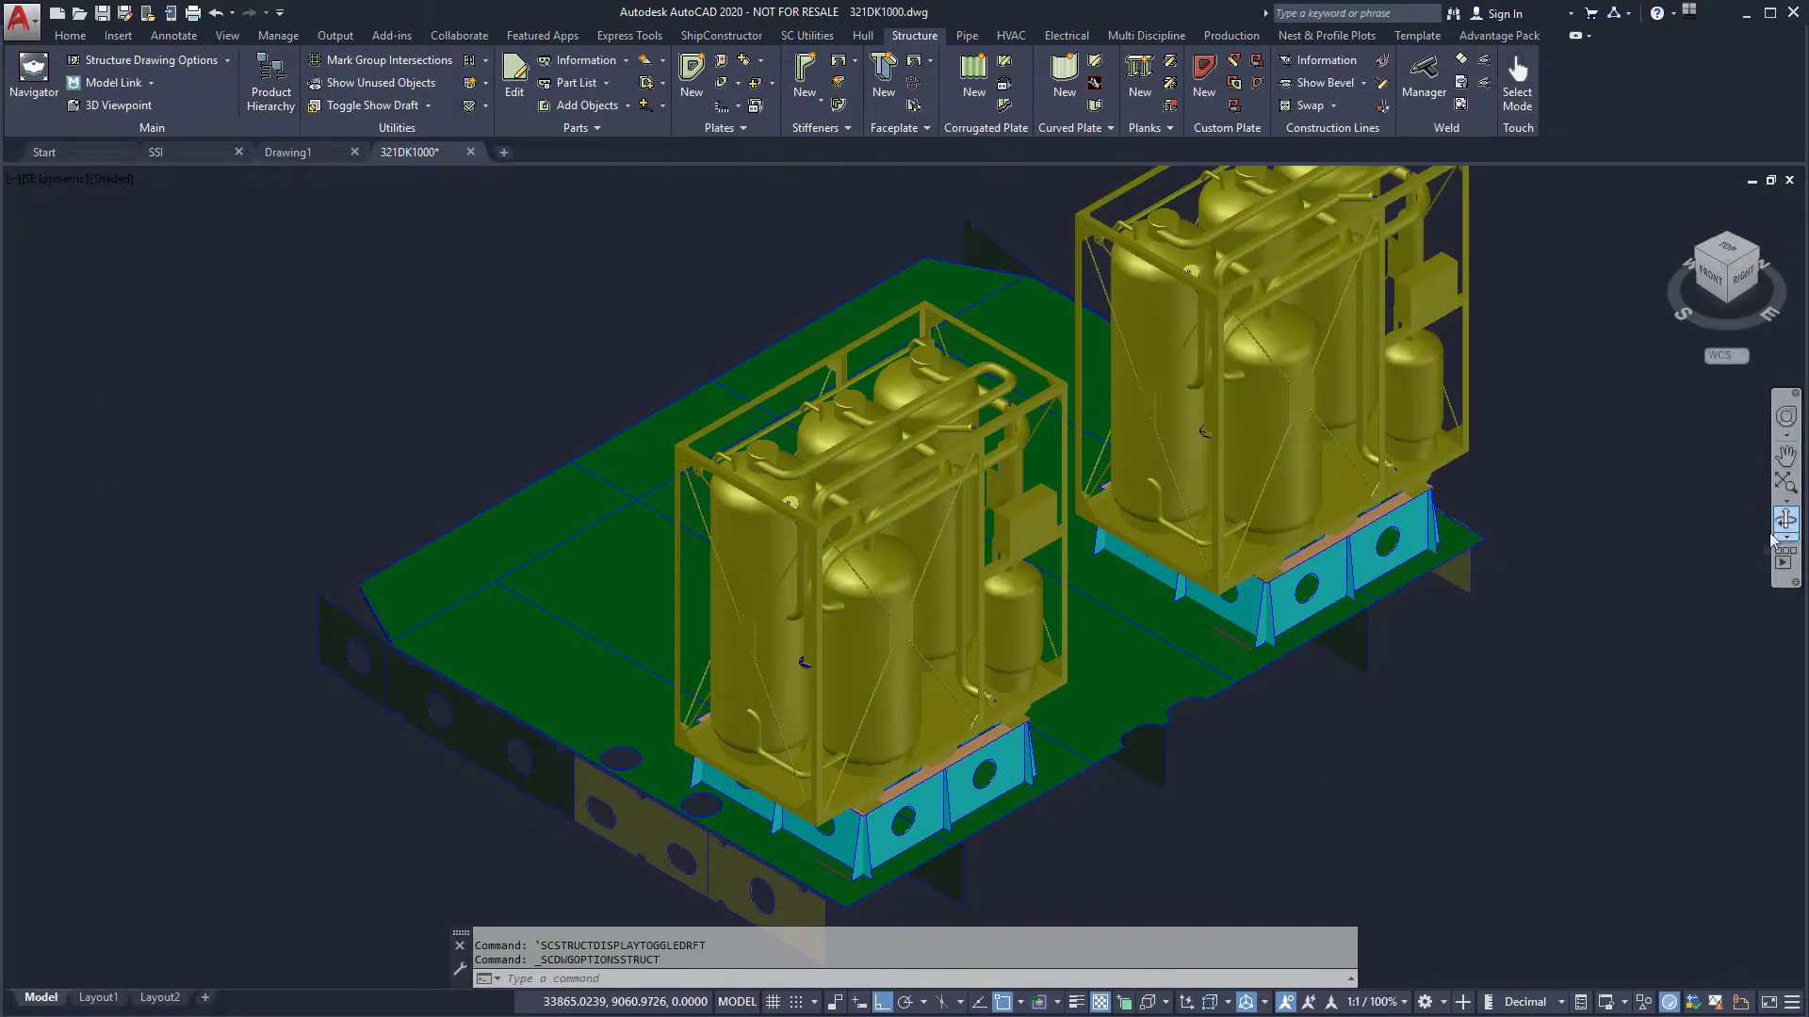
left_click(1783, 524)
left_click_drag(1284, 864, 1253, 859)
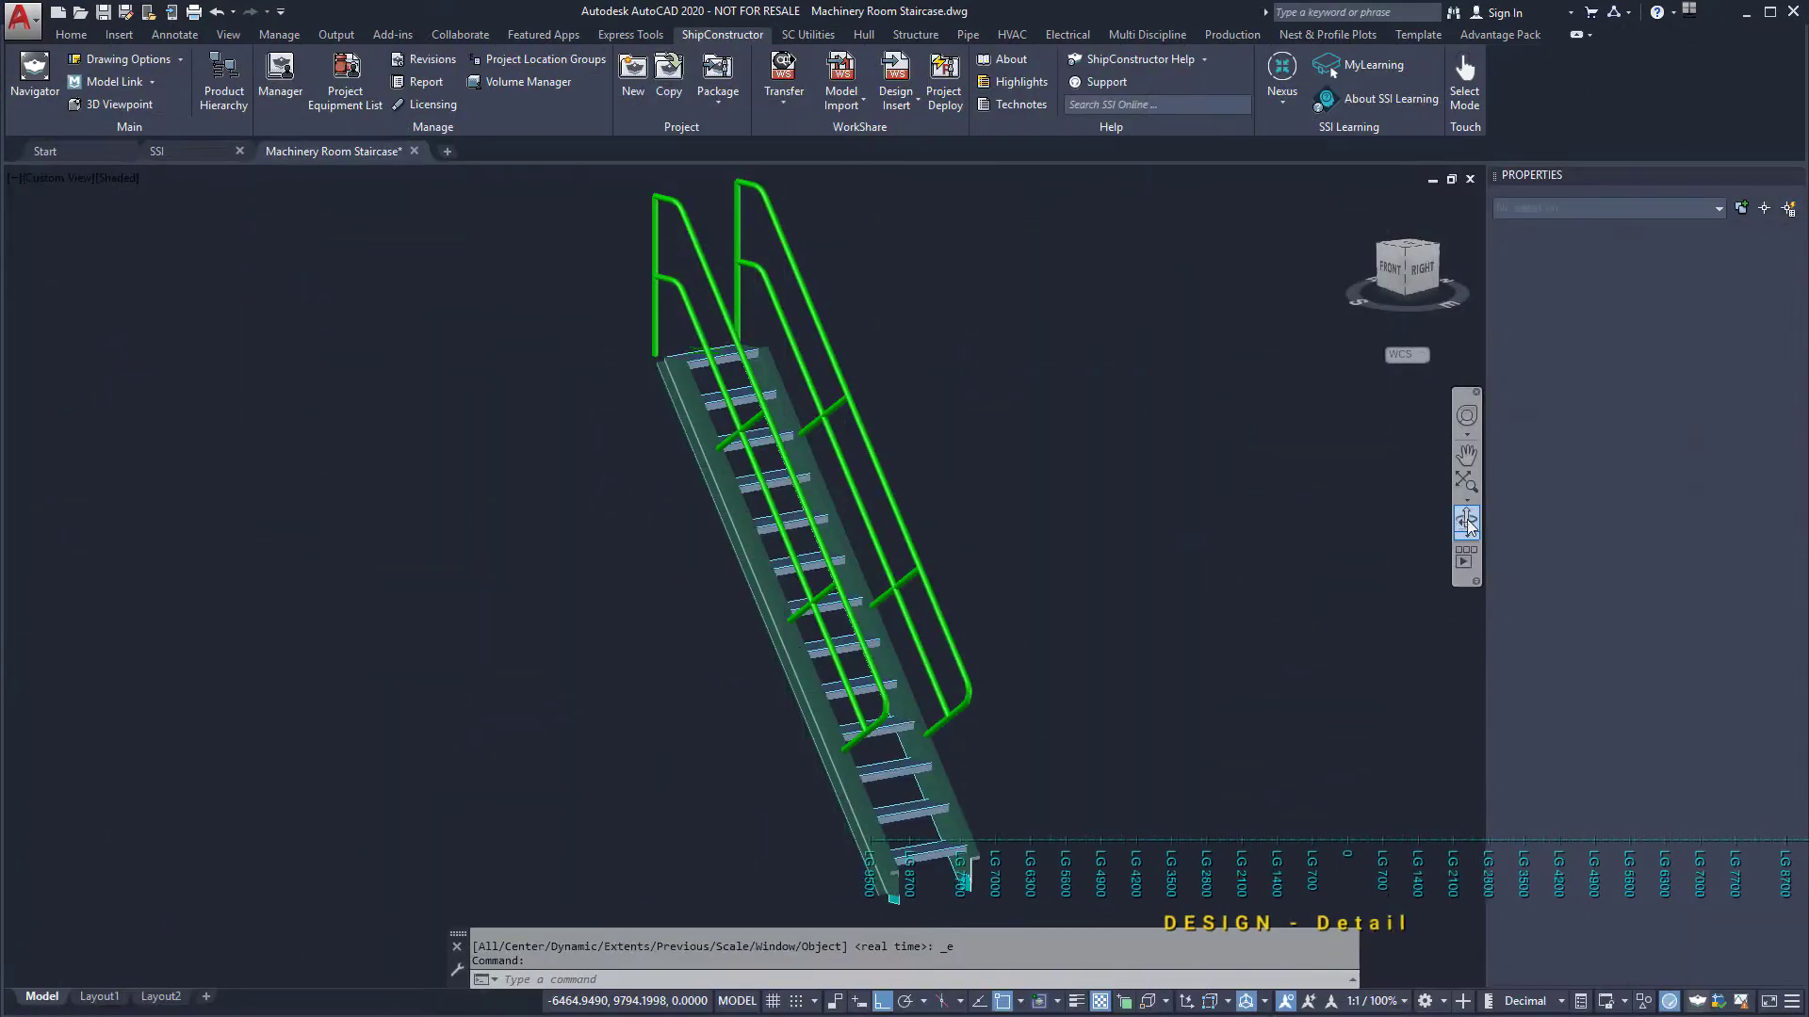
Examine the properties of the channel stringer, the lowest tread plate and the outer handrail in the Machinery Room Staircase drawing
left_click(1467, 524)
left_click_drag(1349, 646, 1296, 634)
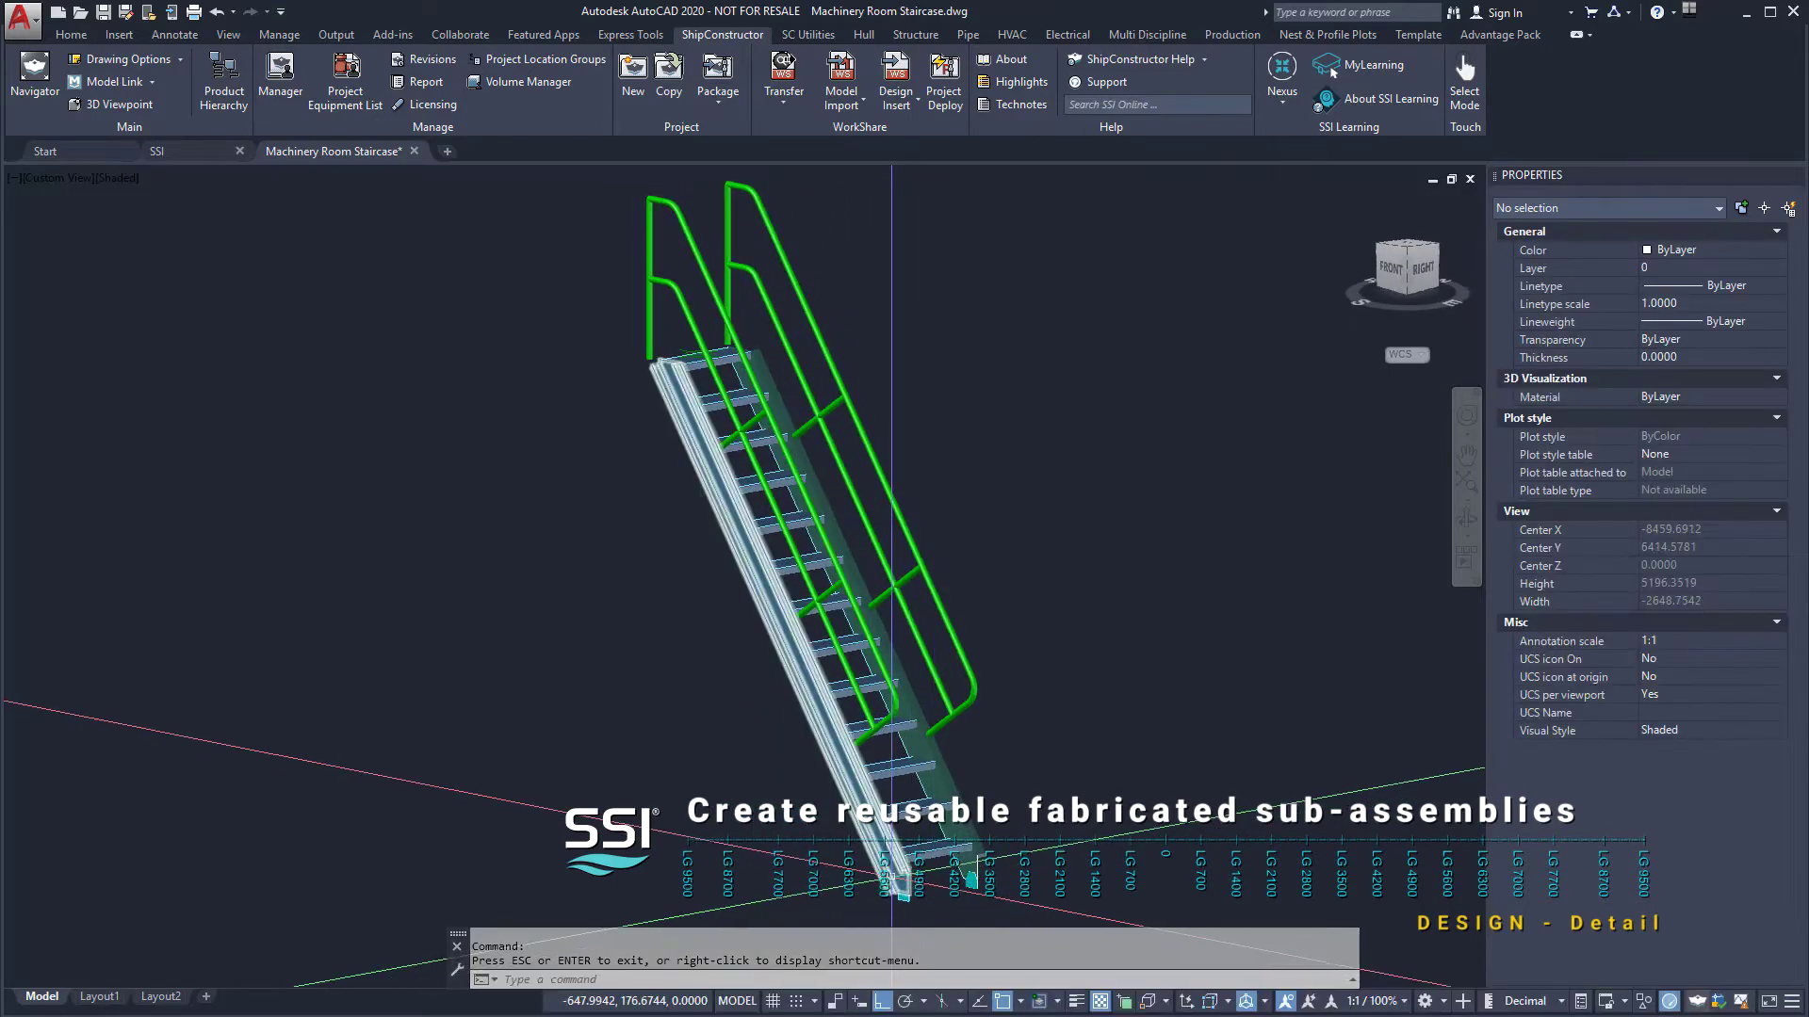
left_click(890, 867)
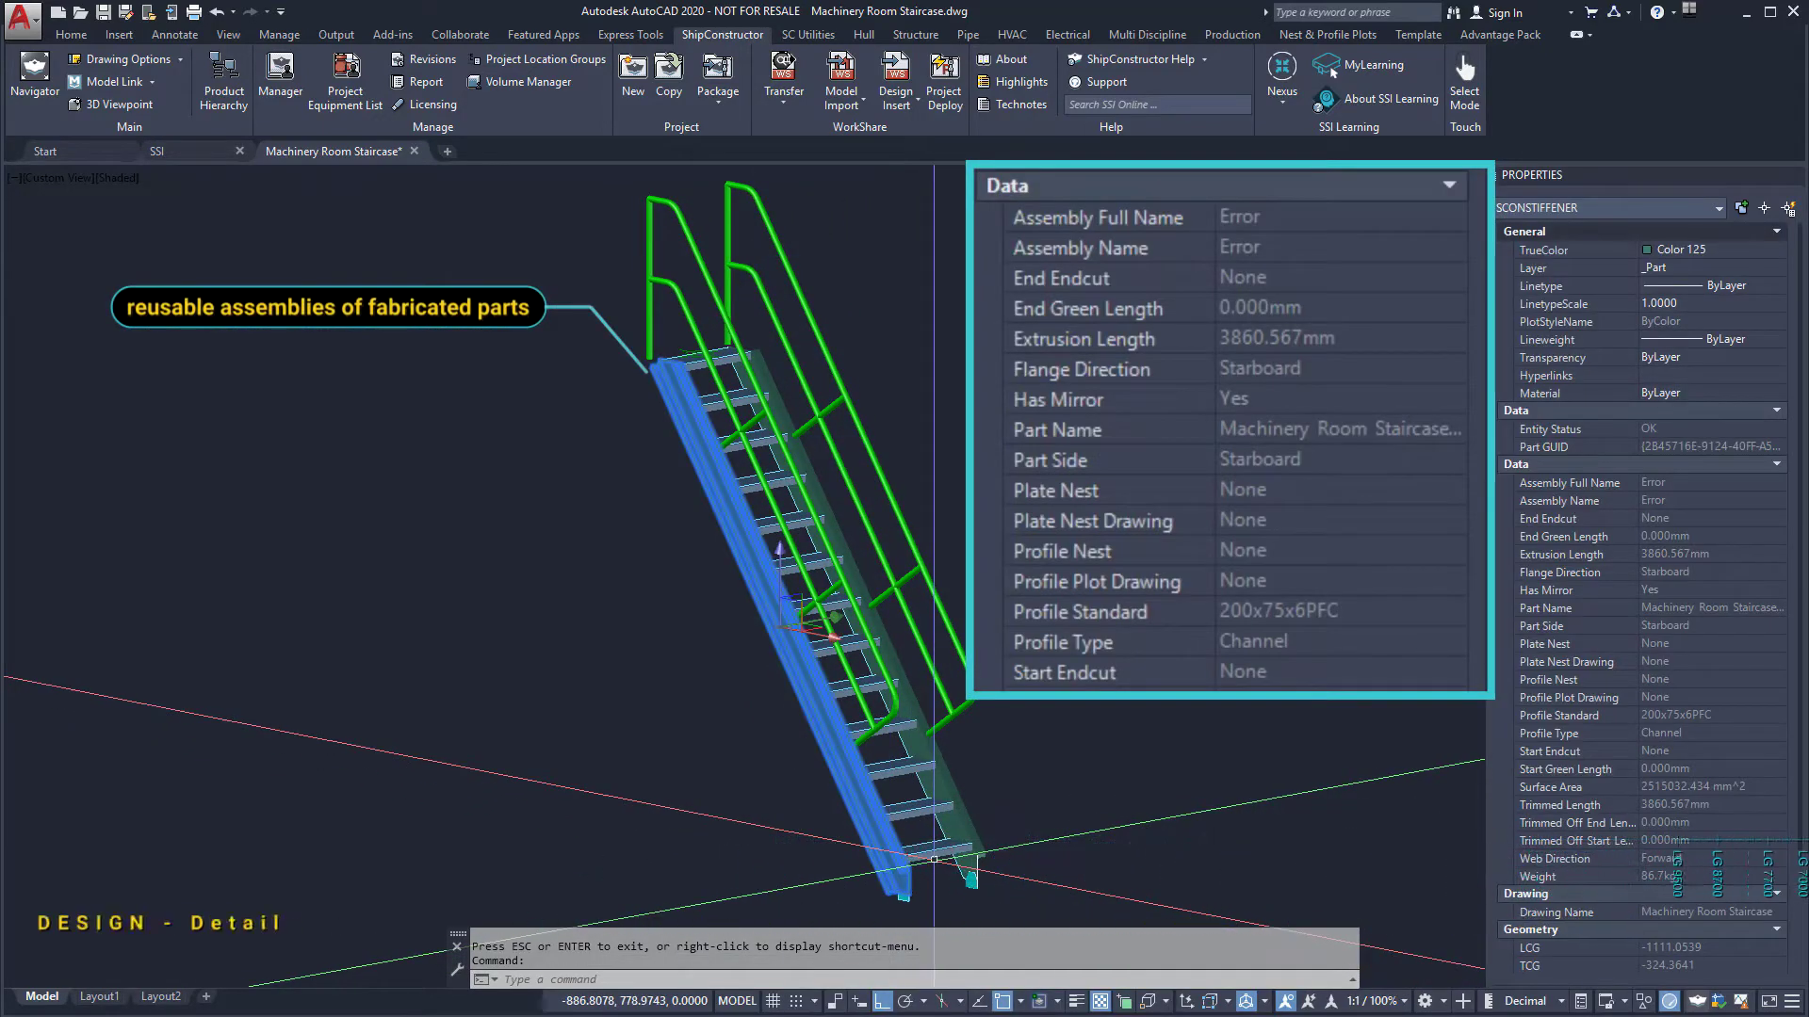
key("Escape")
left_click(933, 855)
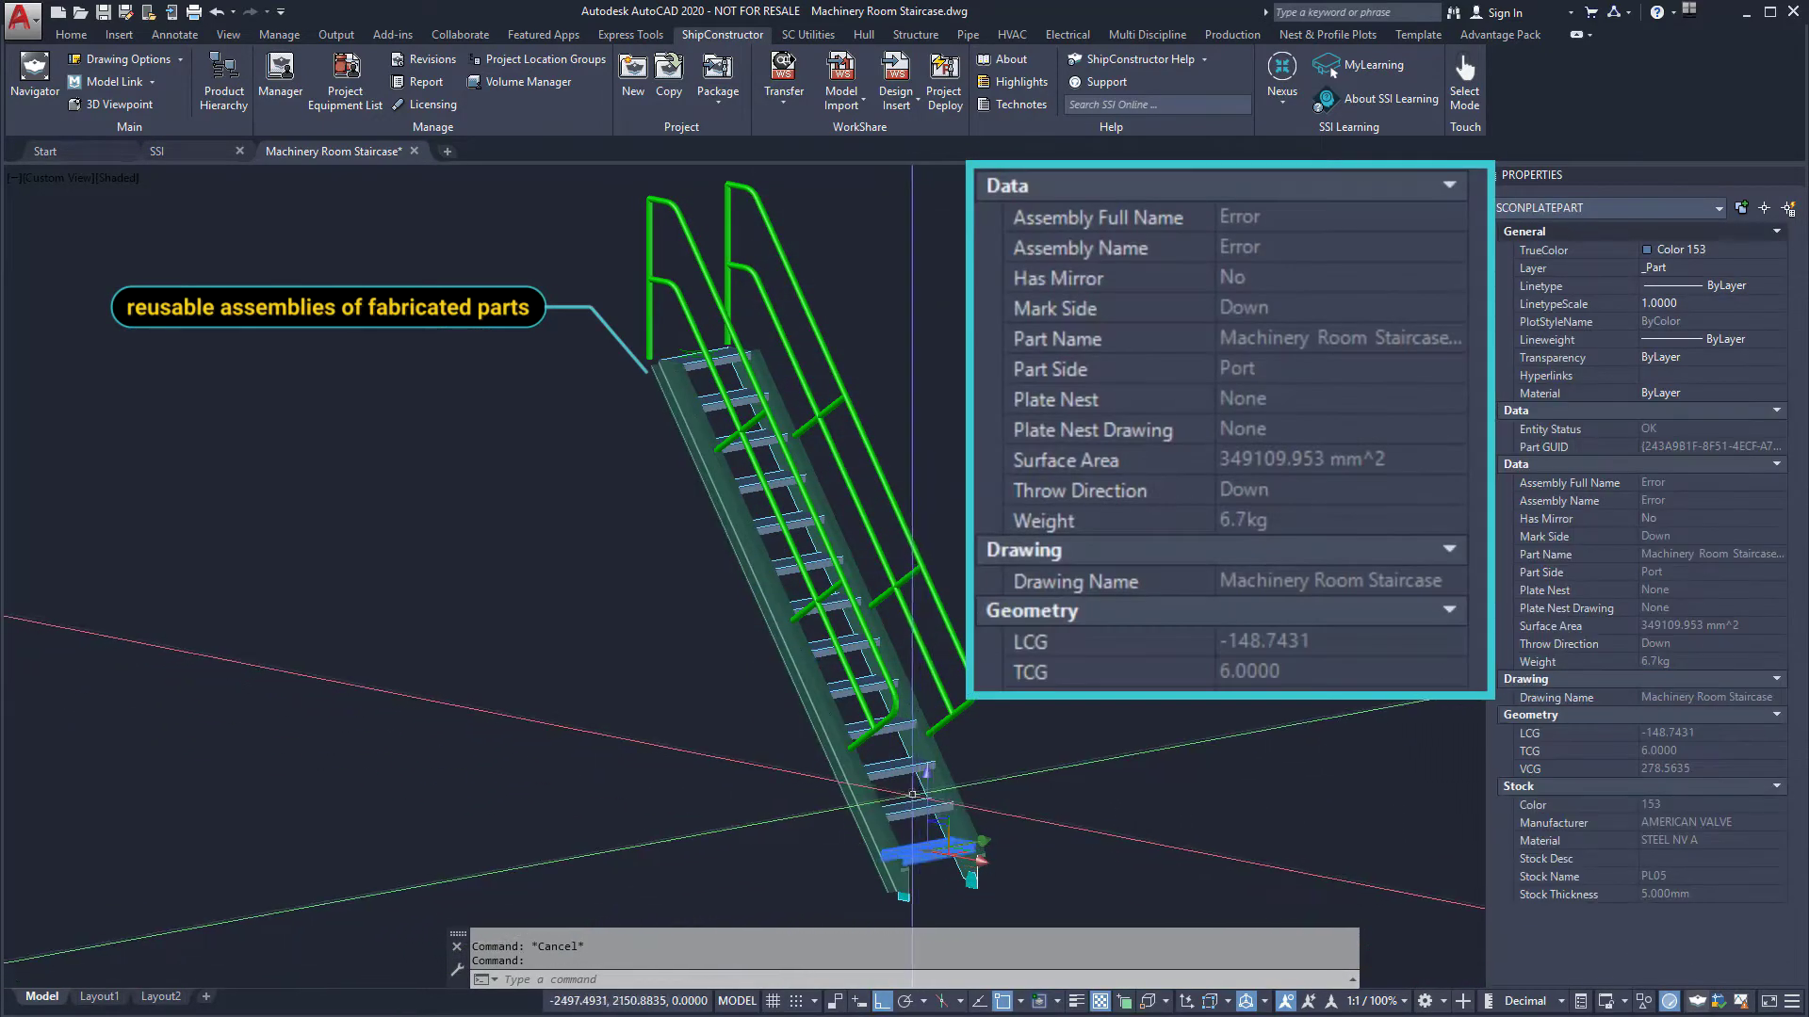
key("Escape")
left_click(947, 676)
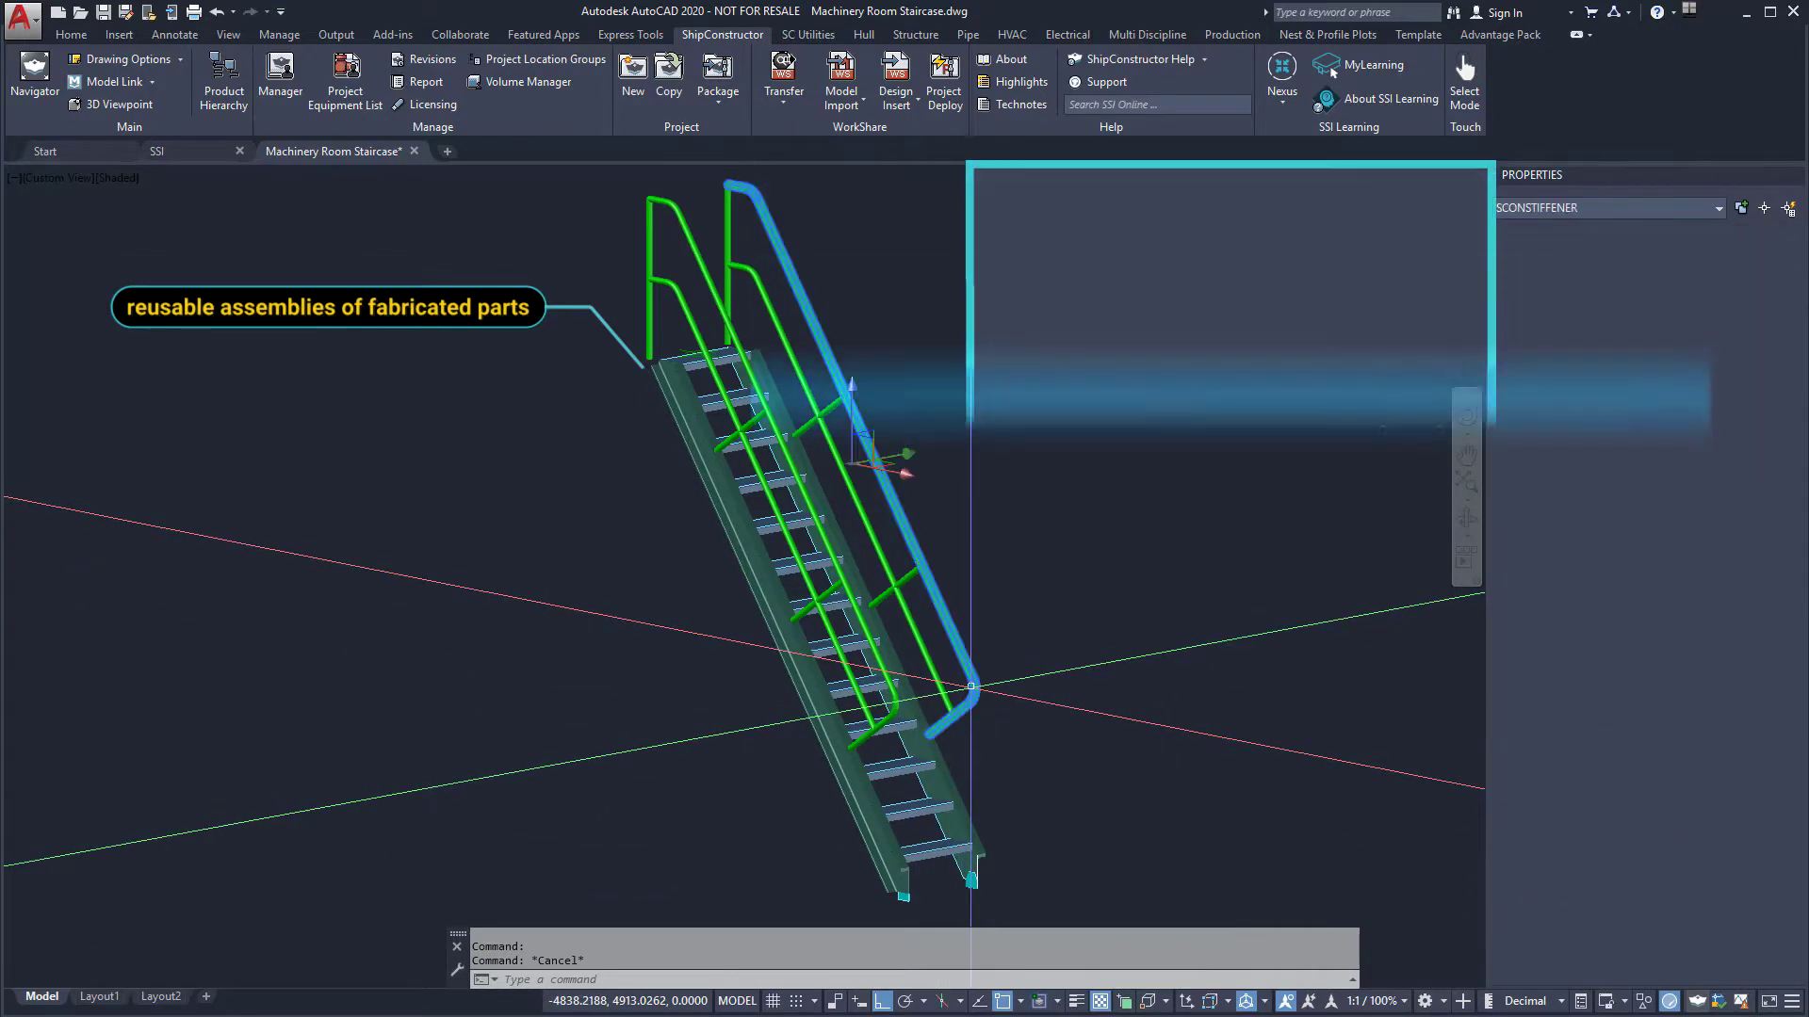
key("Escape")
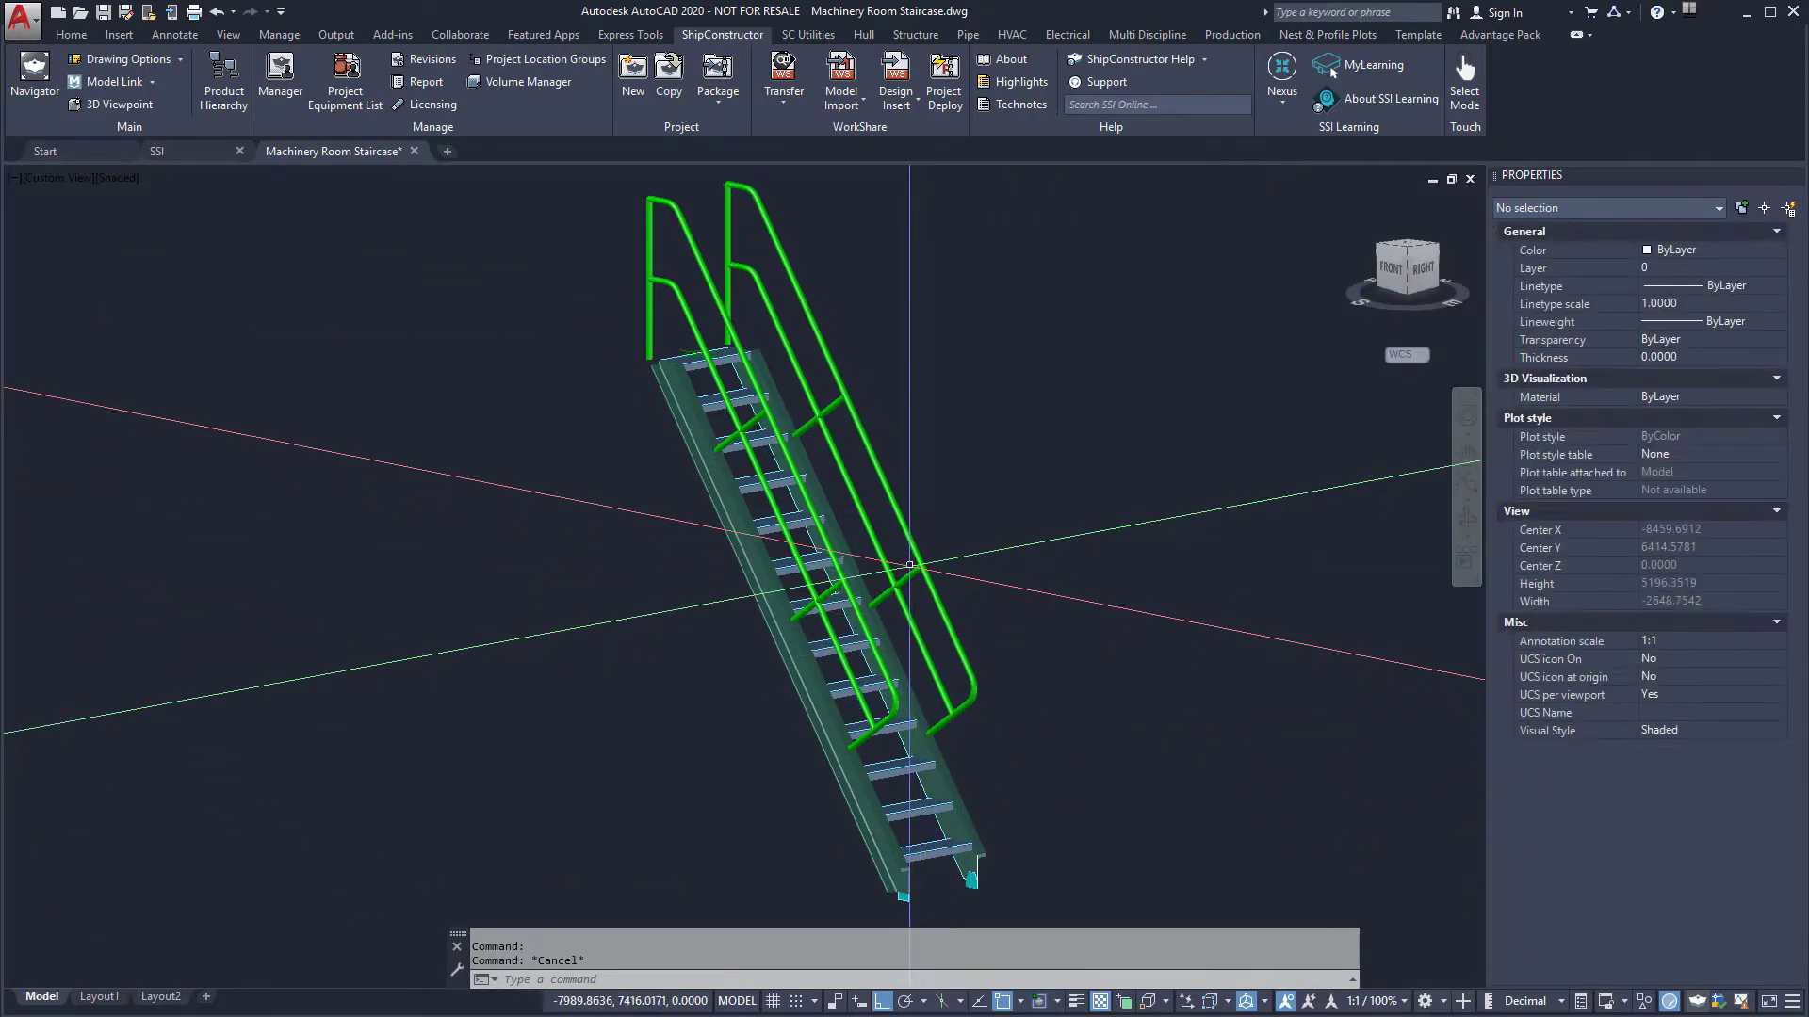
left_click(913, 569)
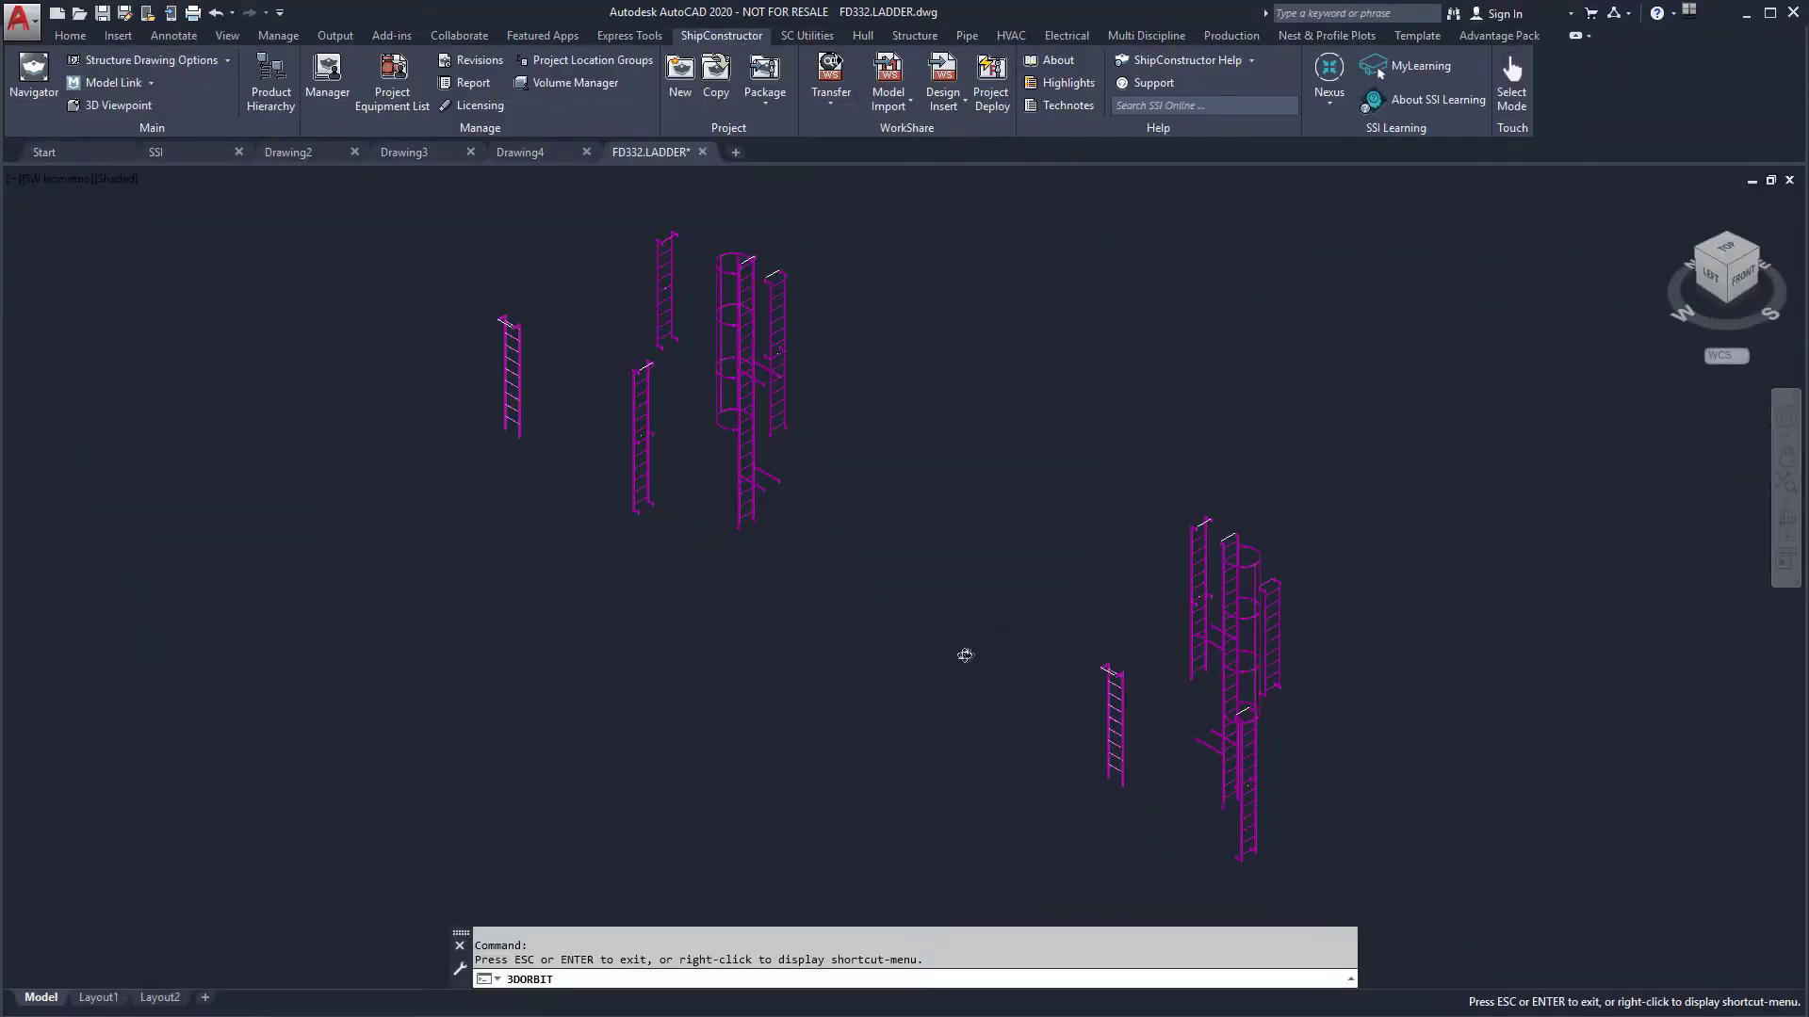
In the FD332.LADDER drawing, make the Unit 3 task 02 Add Non-Systems Equipment the active task
left_click_drag(965, 655, 919, 633)
key("Escape")
left_click(1499, 36)
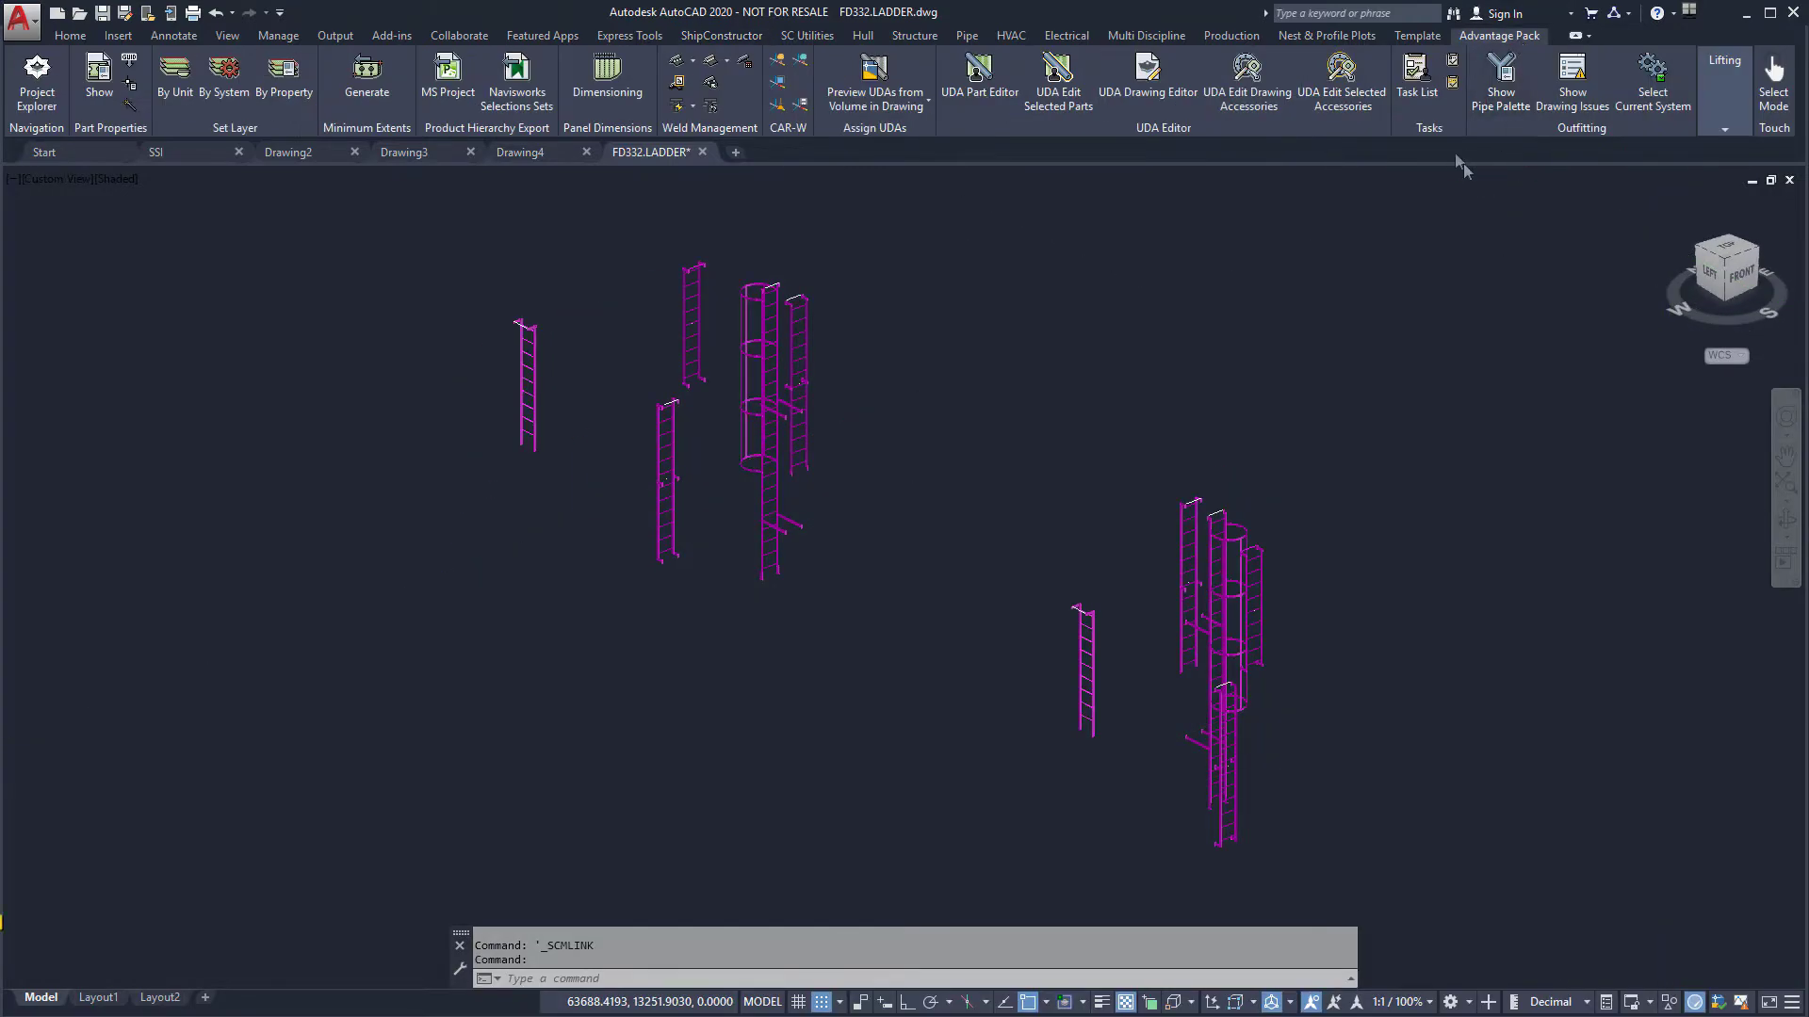
left_click(1417, 77)
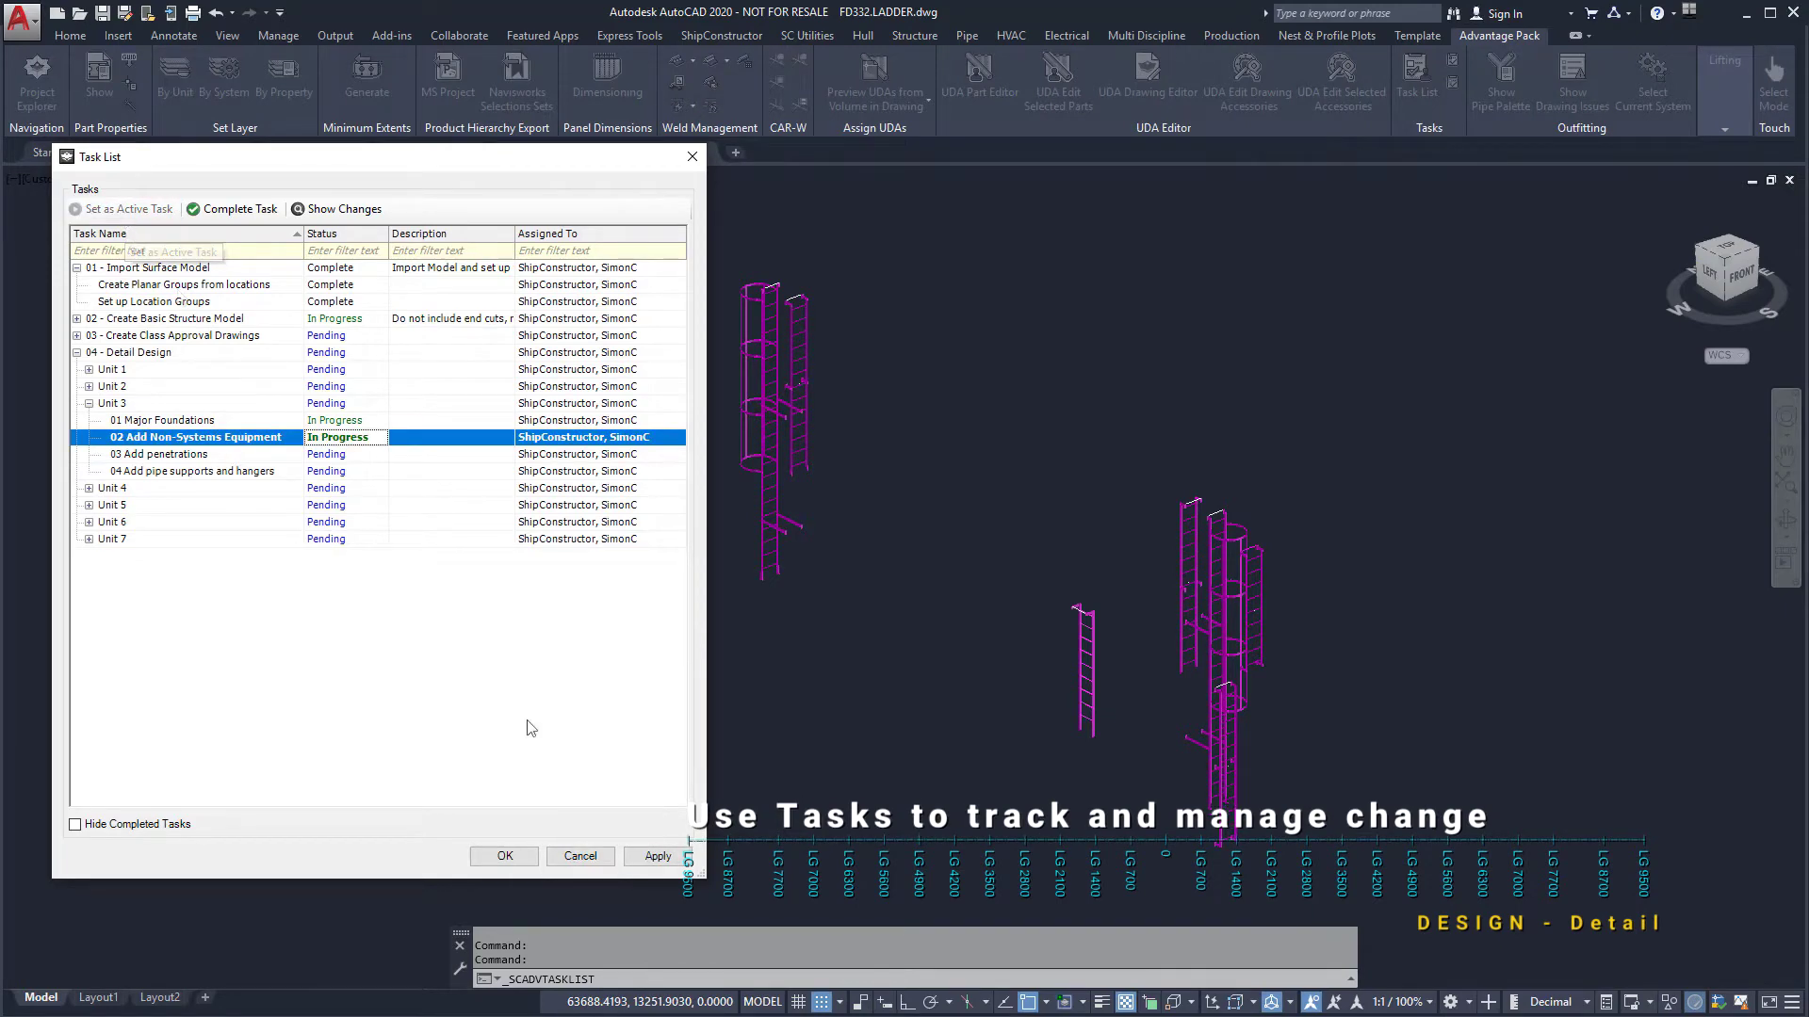
left_click(505, 856)
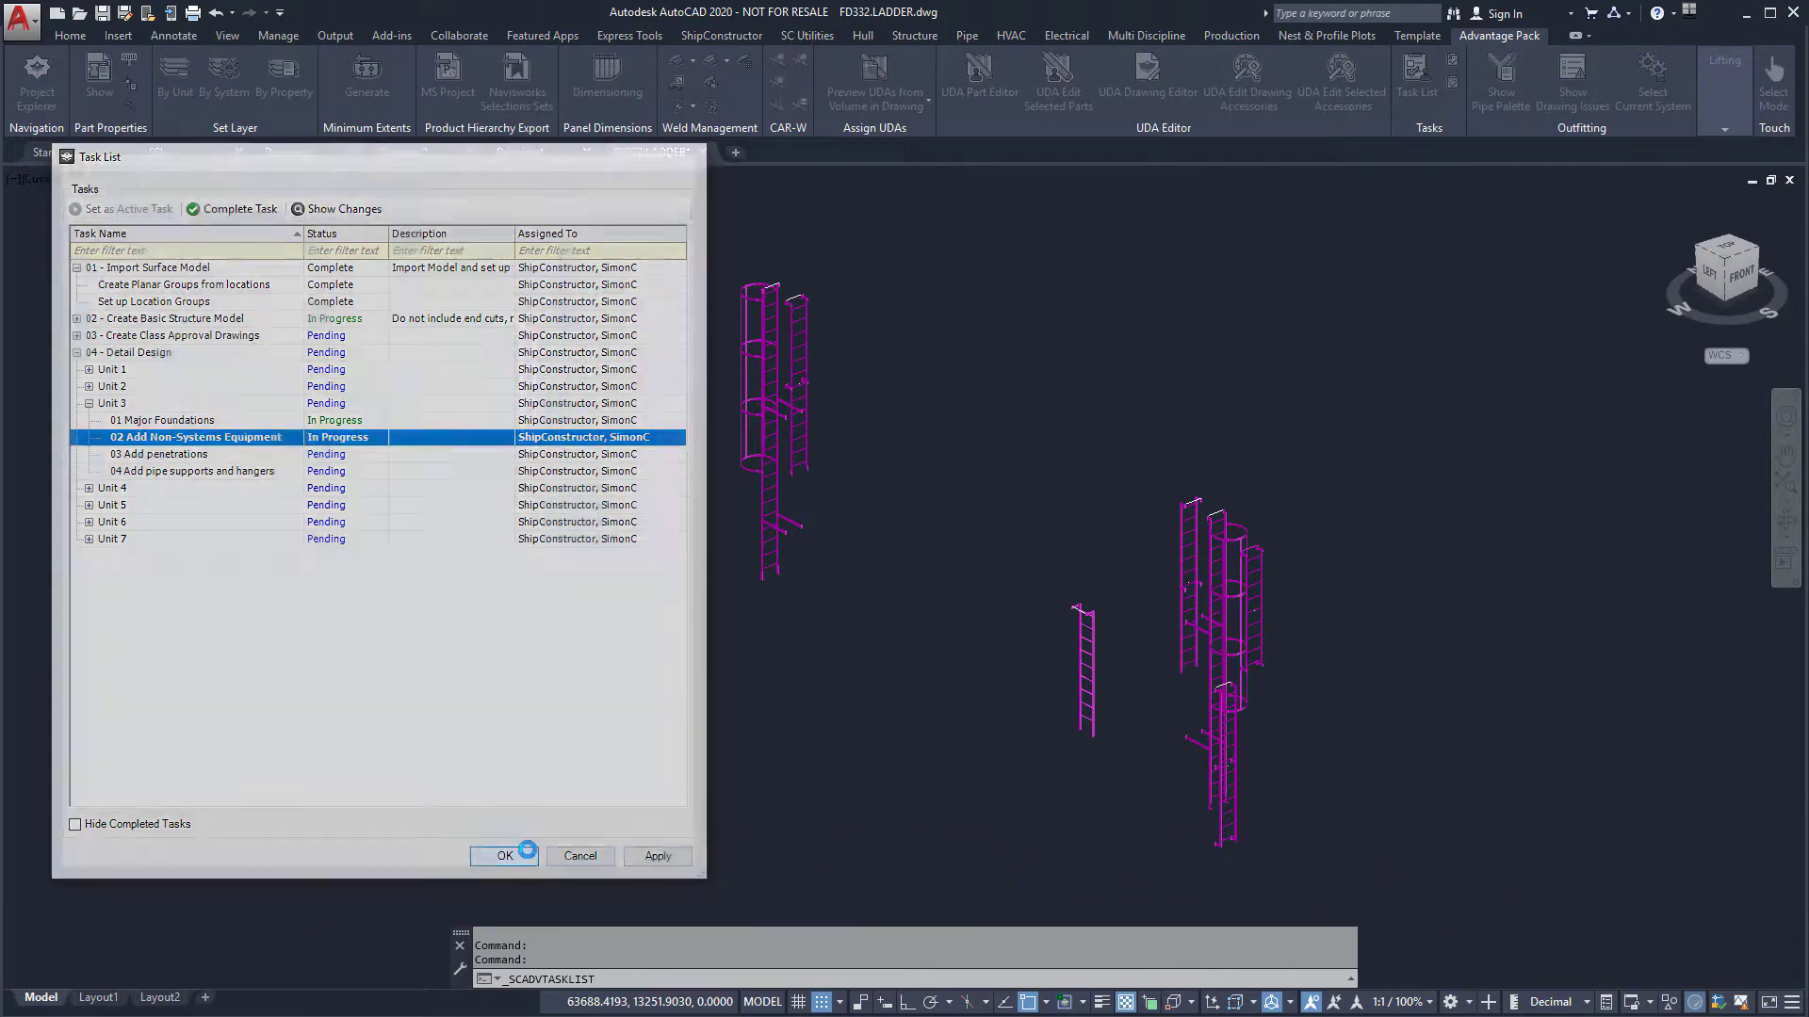
Model-link the surrounding structure drawings 332FR49, 332WL1940 and 332WL5100 into the ladder drawing
left_click(722, 36)
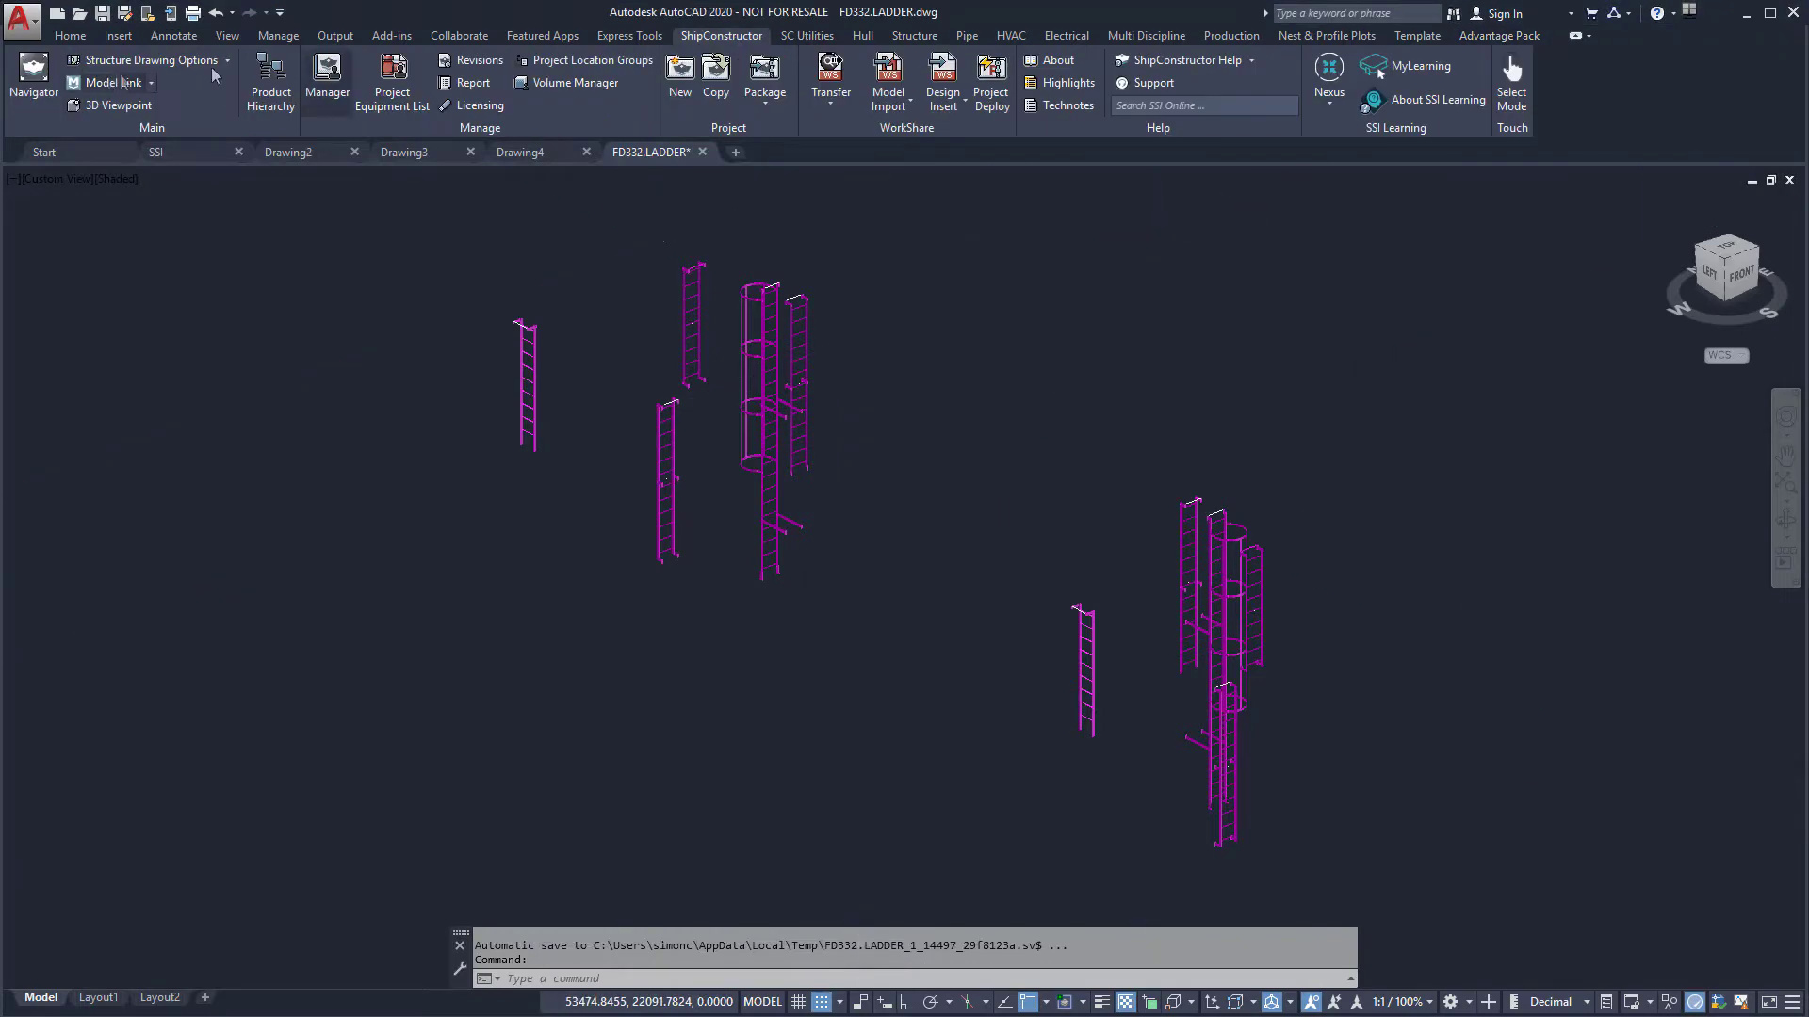
left_click(108, 83)
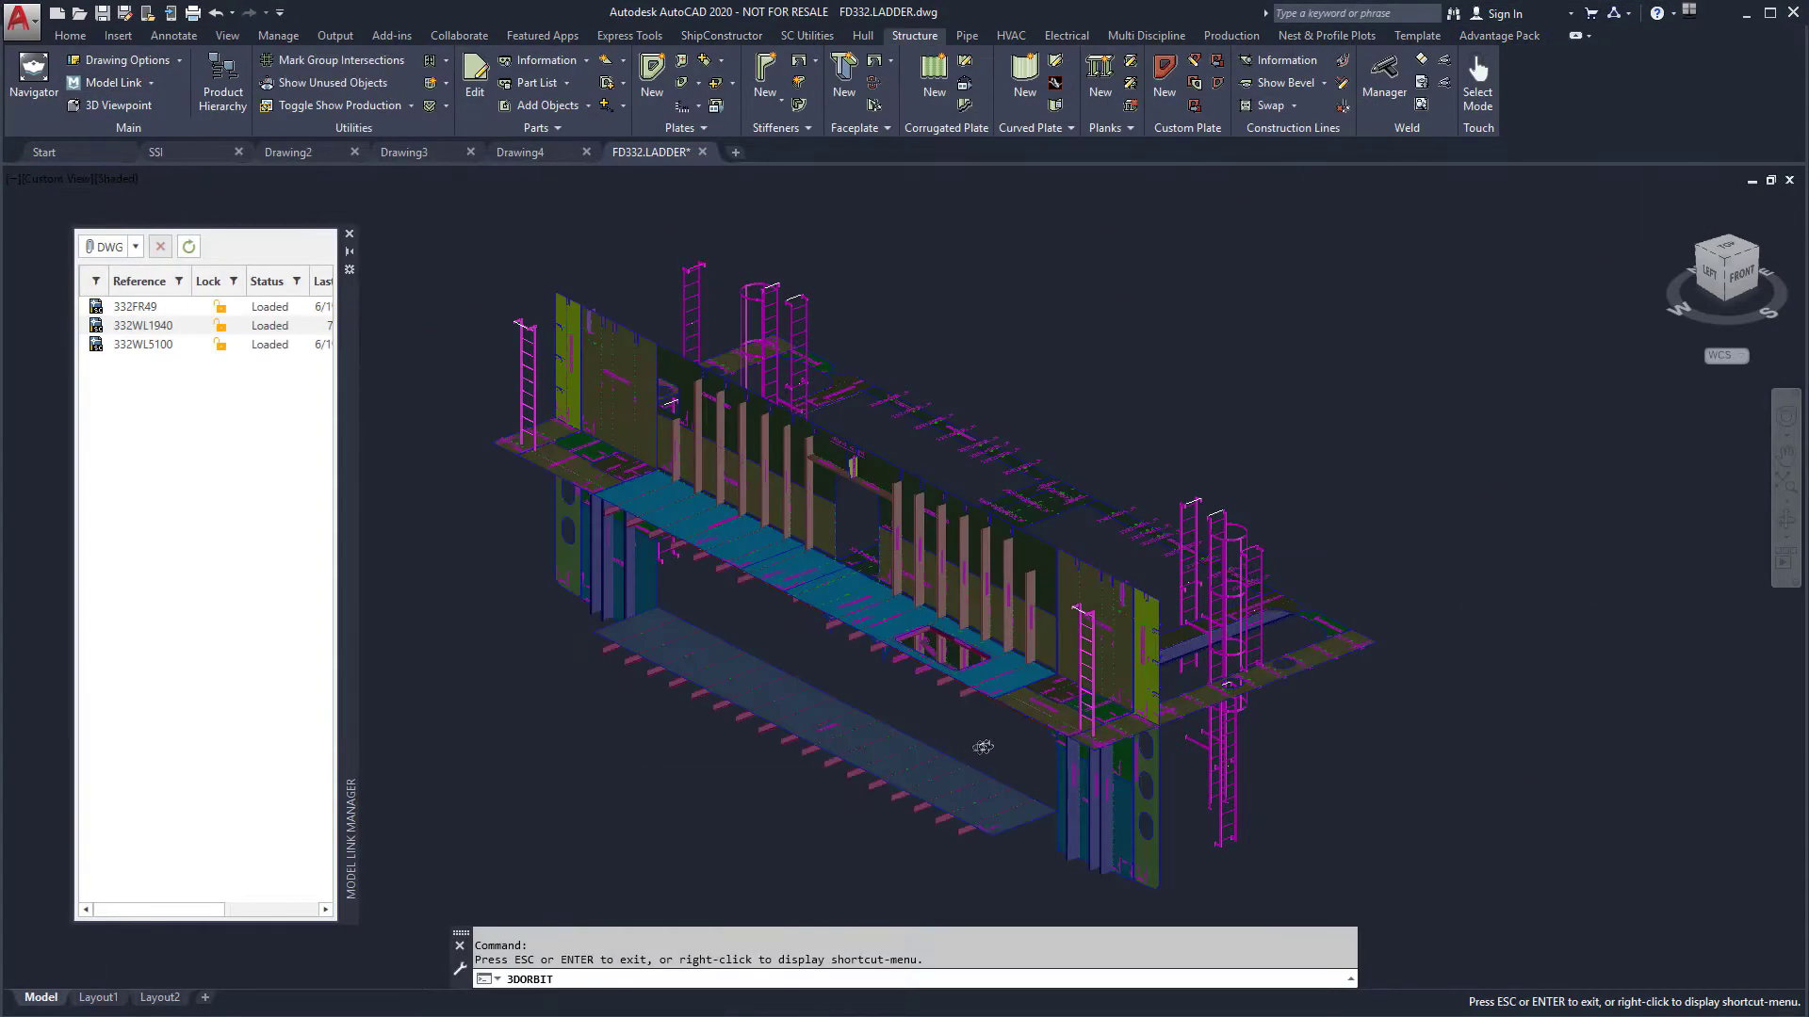
left_click_drag(982, 747, 1068, 712)
scroll(1034, 683, "up", 5)
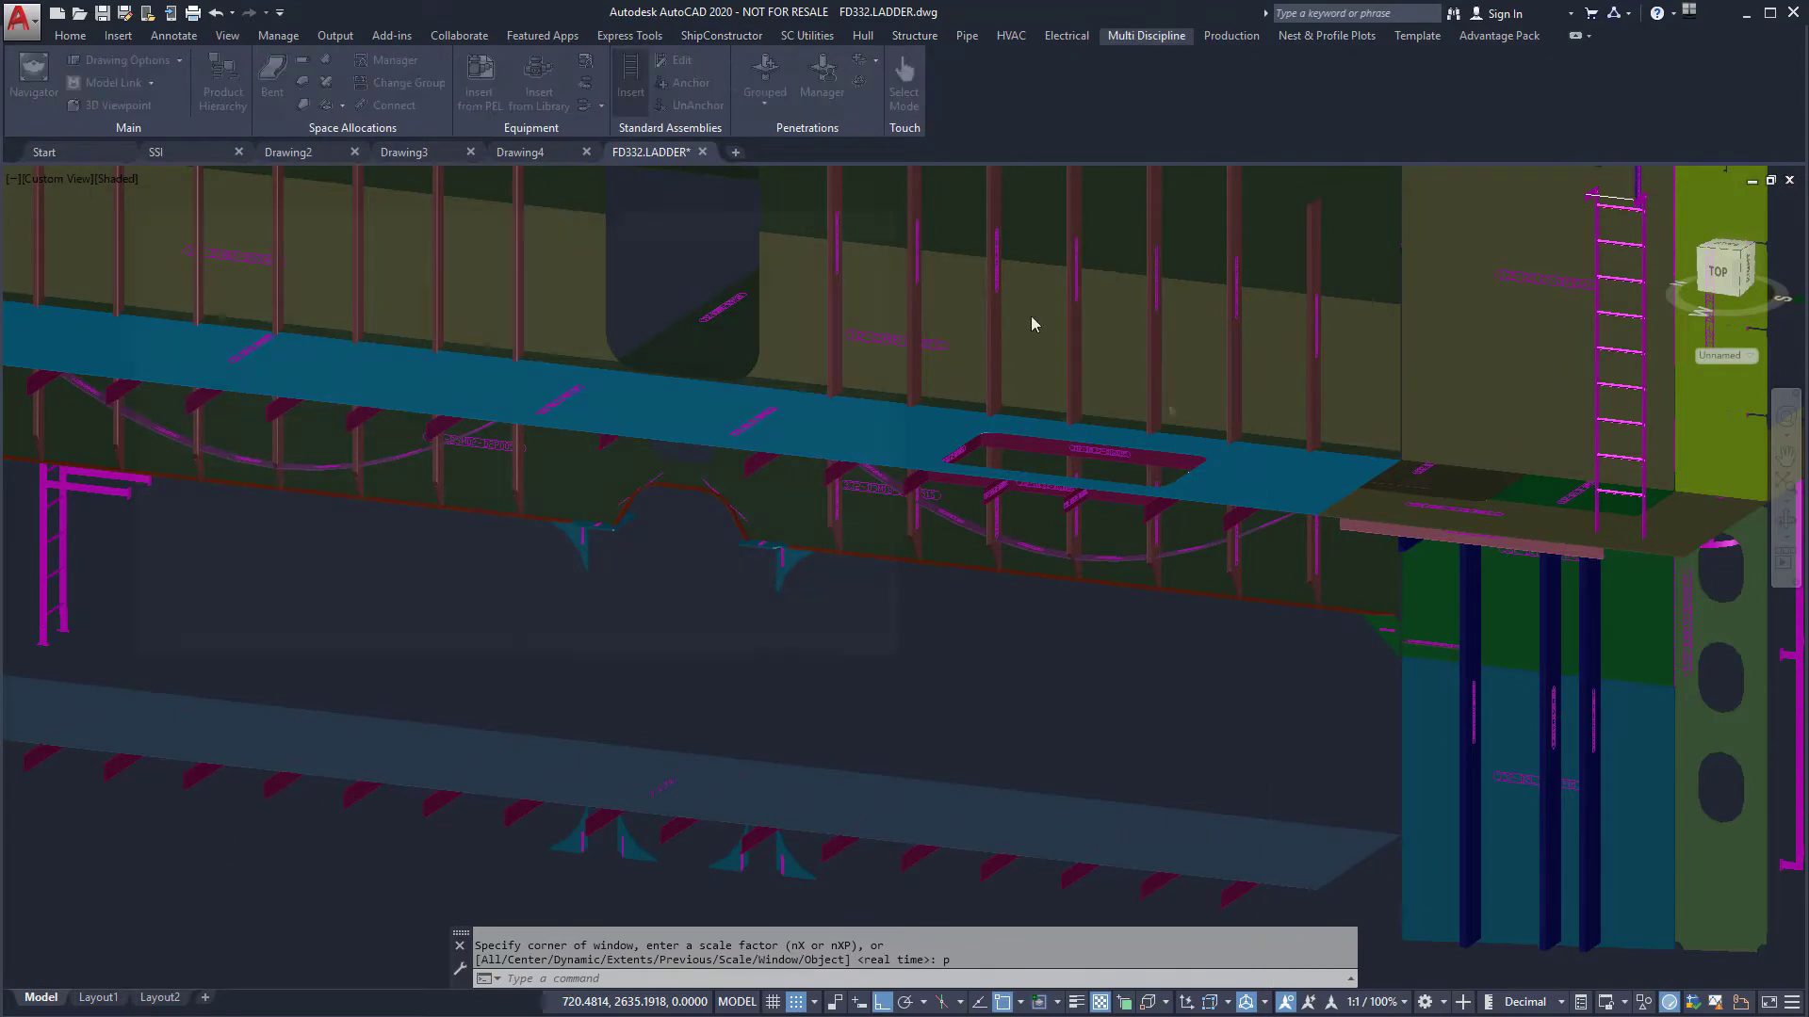
Insert the Machinery Room Staircase standard assembly with newly generated part names, orienting its end axis at the edge of the deck opening
left_click(630, 80)
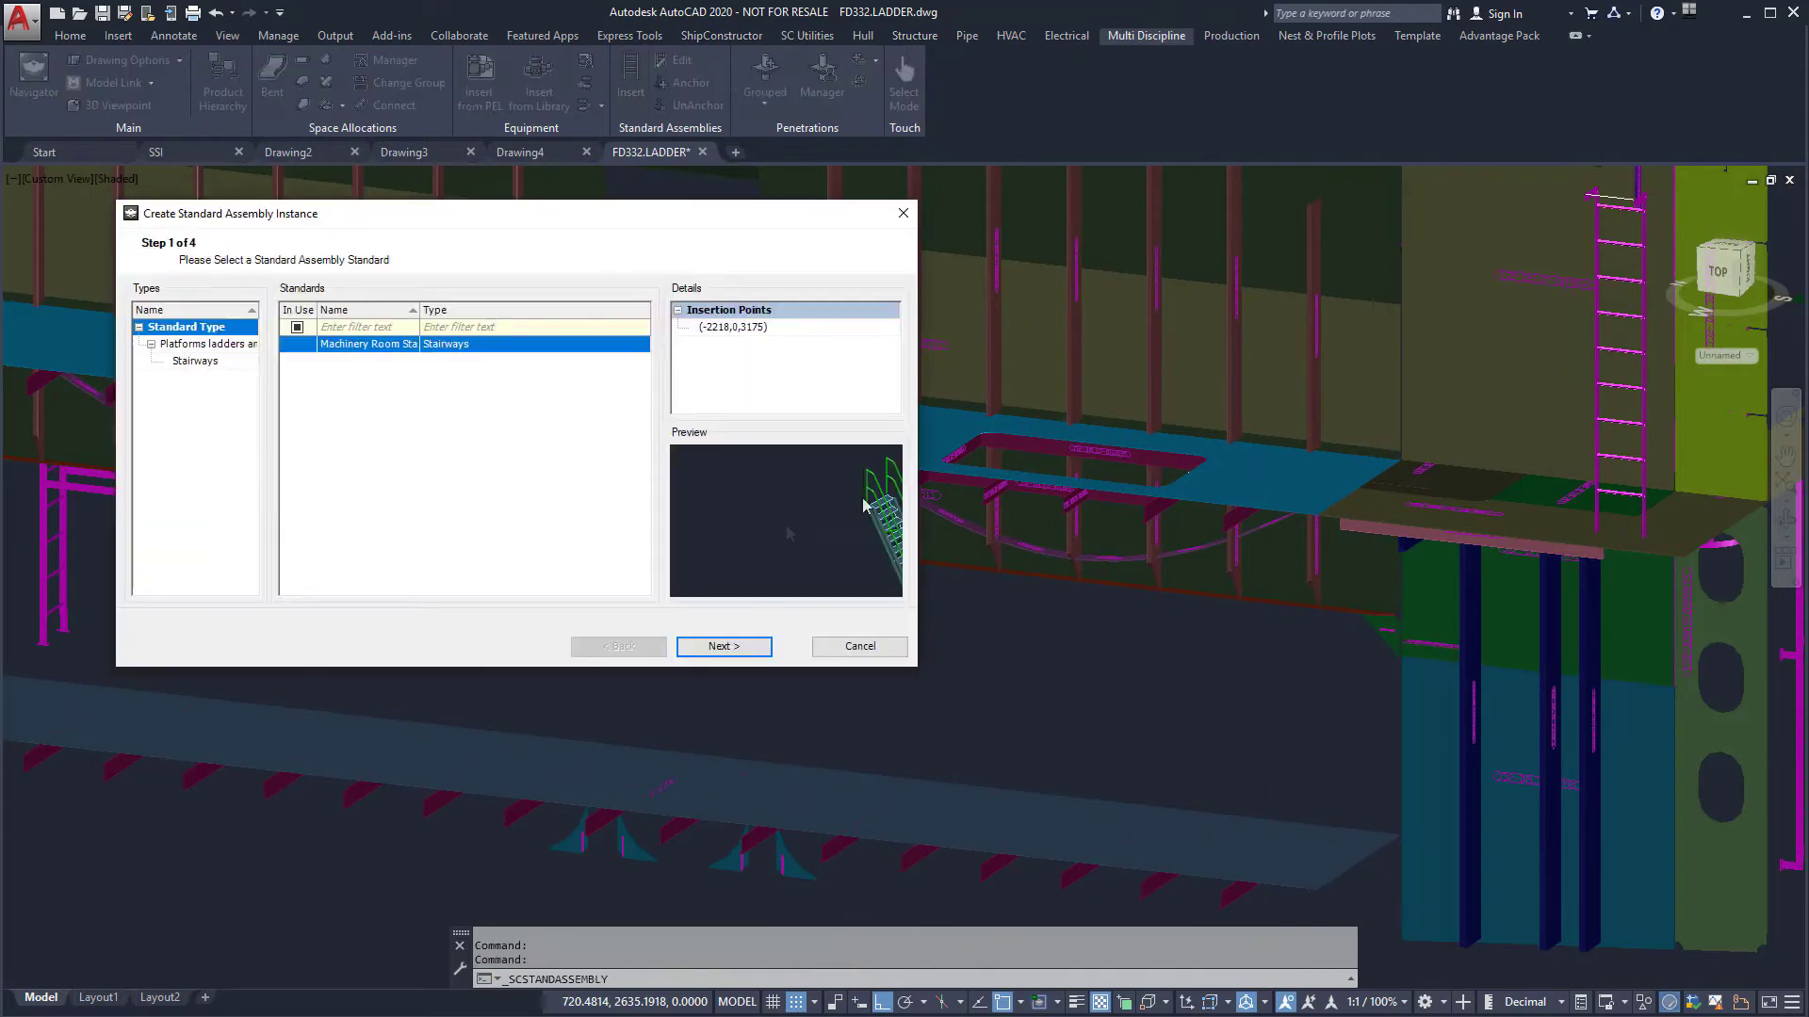
left_click(750, 648)
left_click(751, 648)
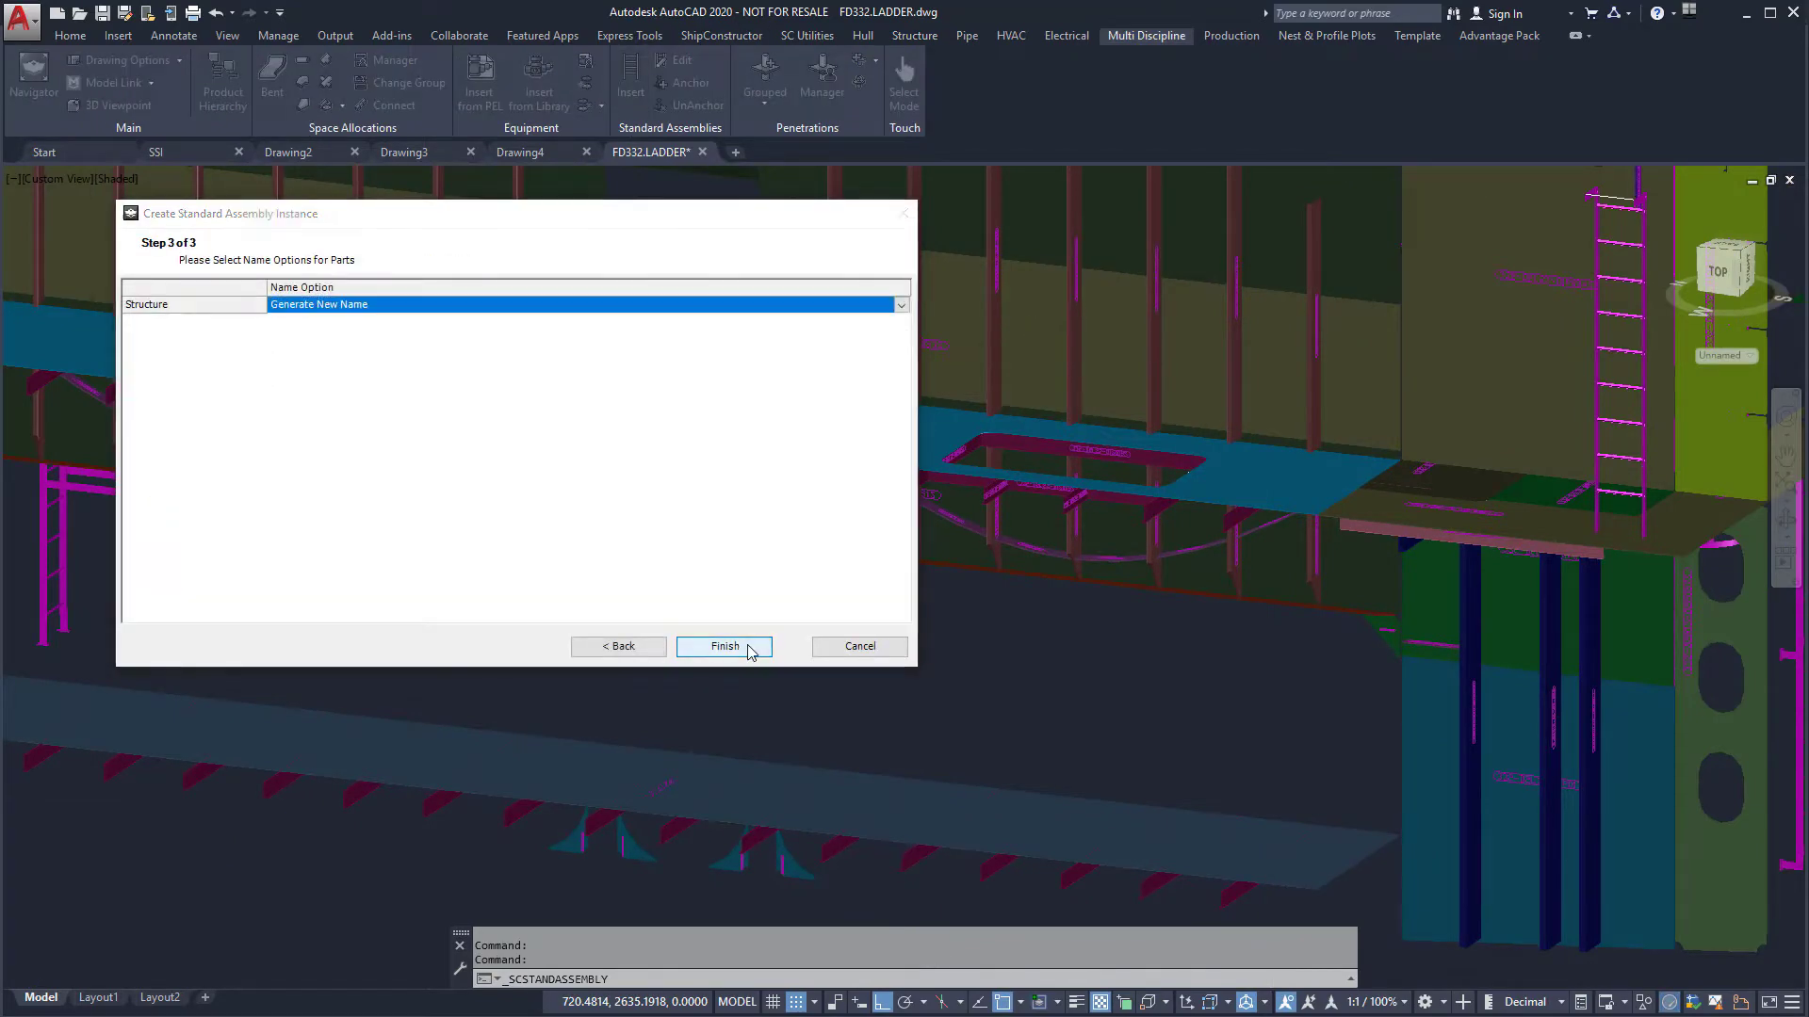
left_click(725, 646)
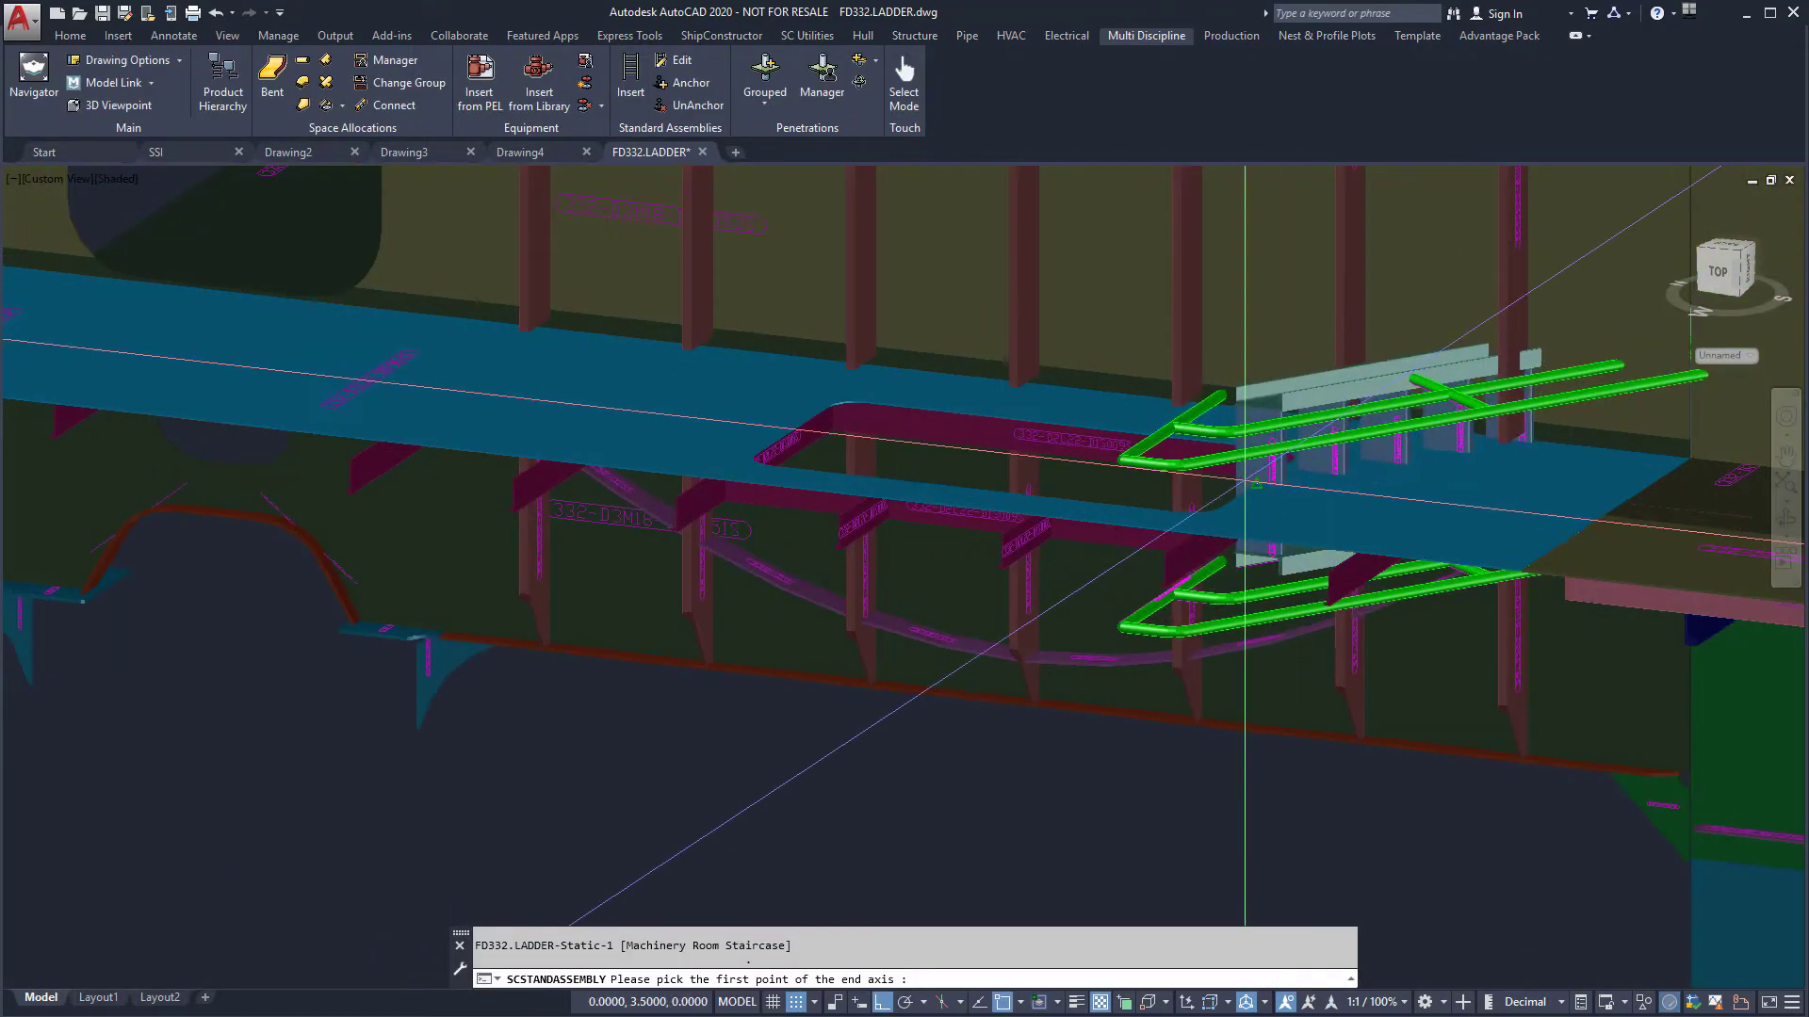
left_click(1250, 481)
left_click(1008, 766)
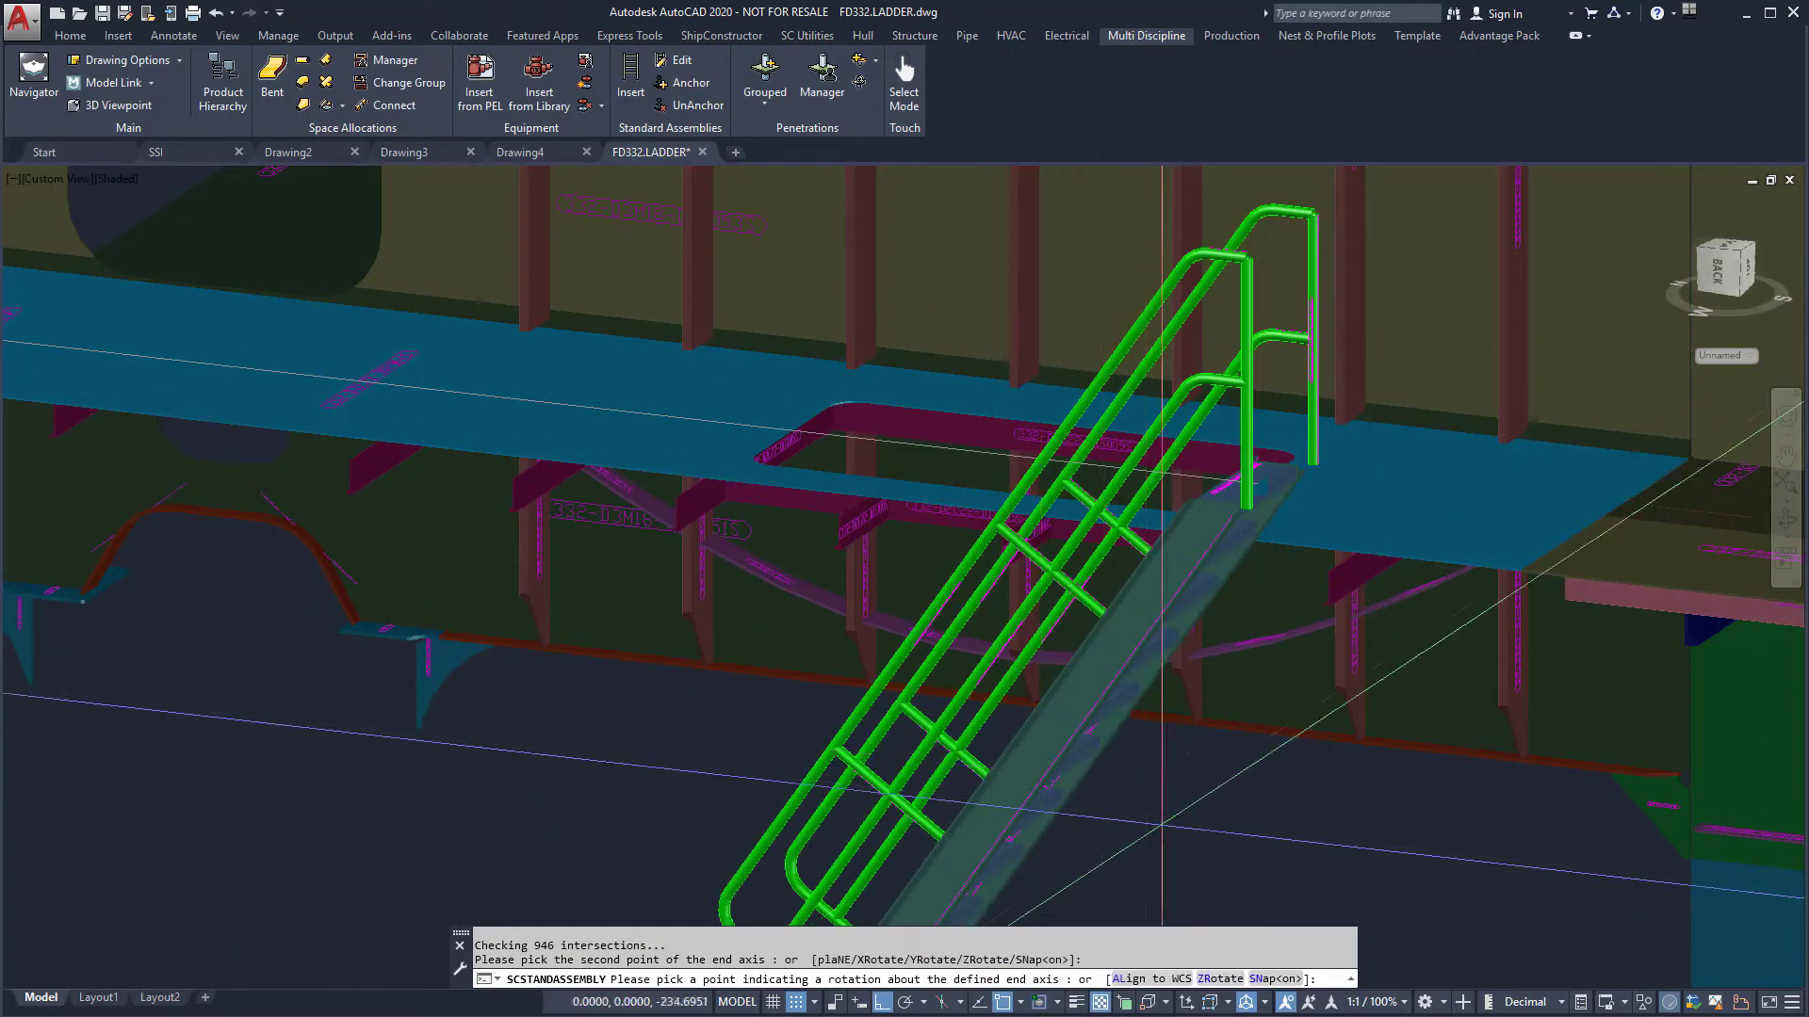
scroll(1177, 824, "down", 3)
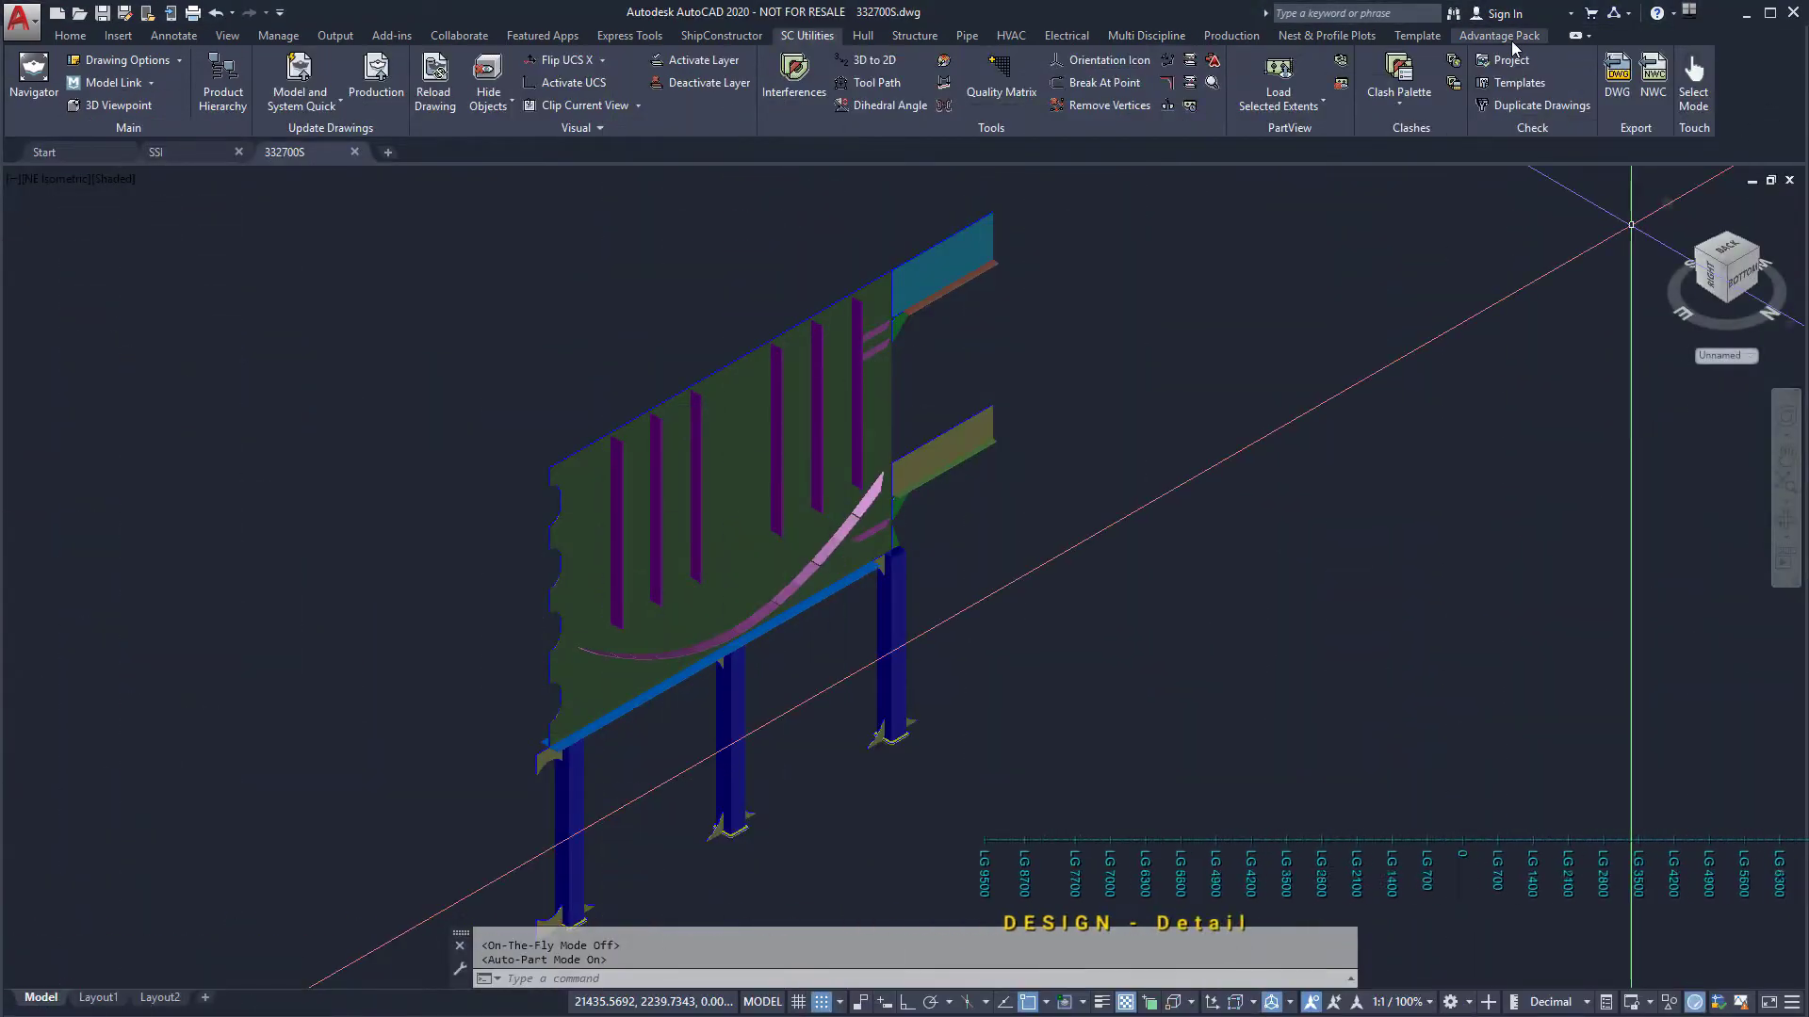
In drawing 332700S, make the Unit 3 task 03 Add penetrations the active task
left_click(1501, 36)
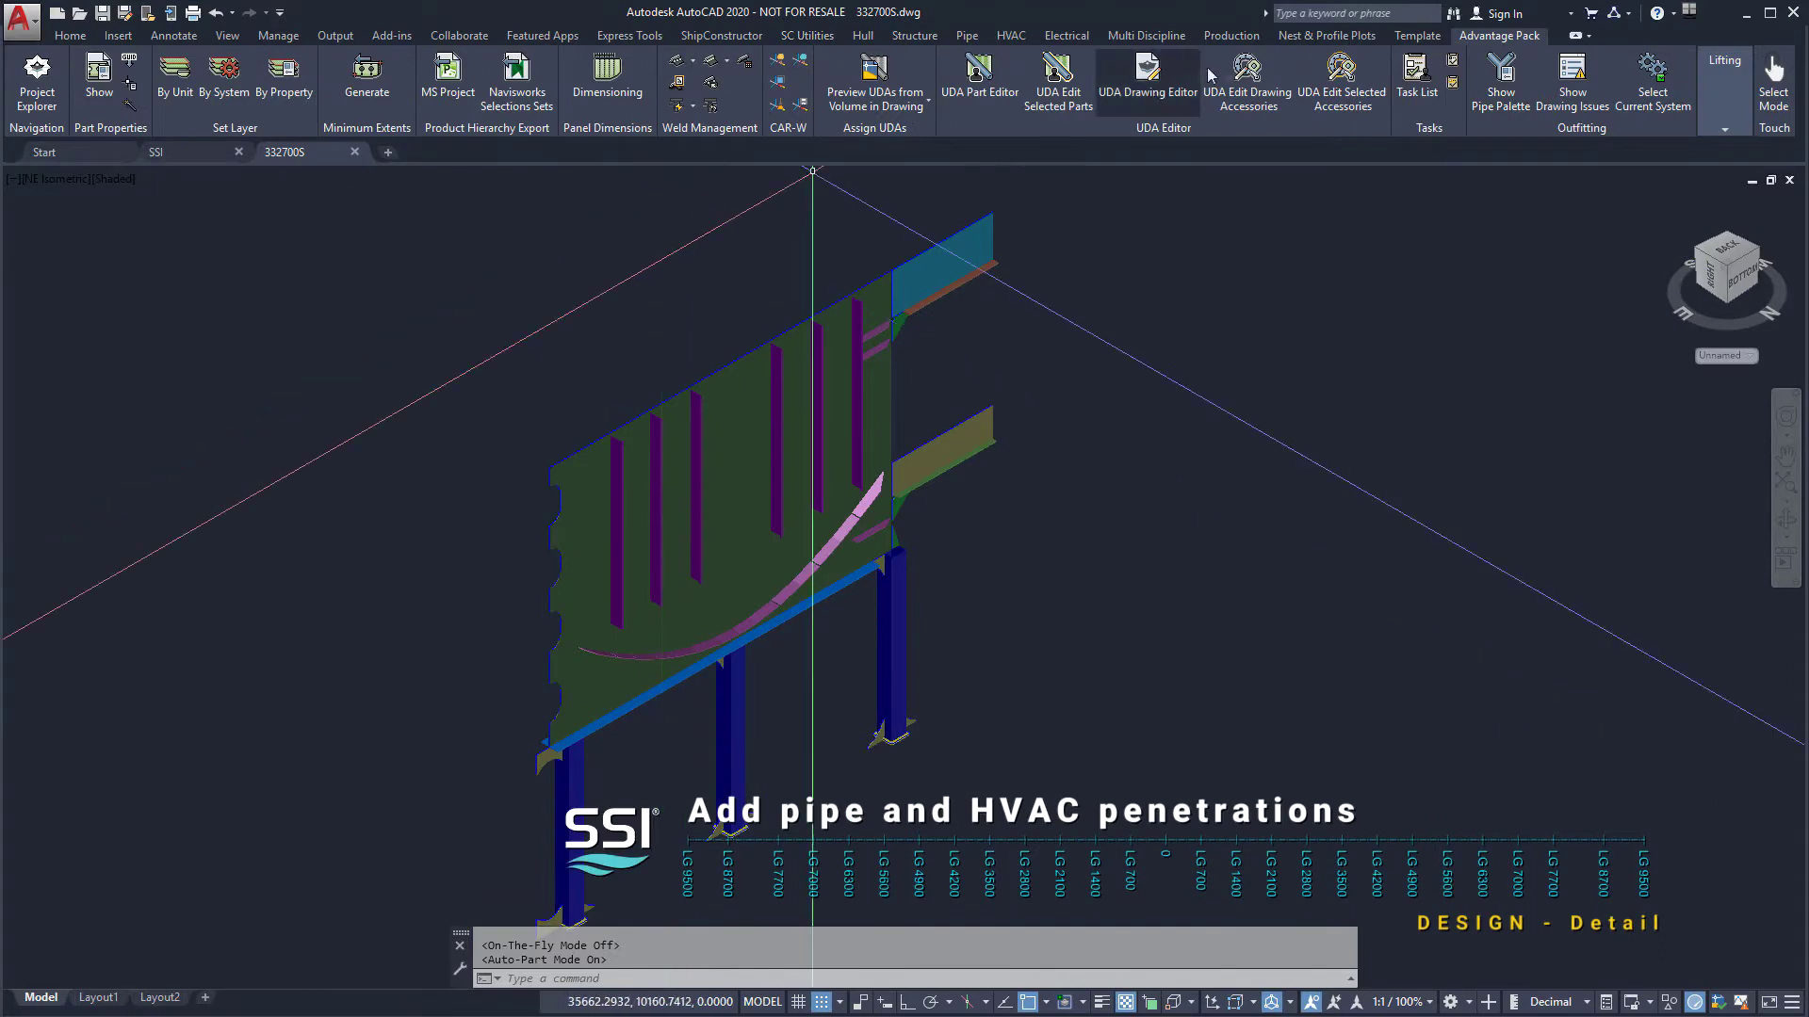
left_click(1416, 80)
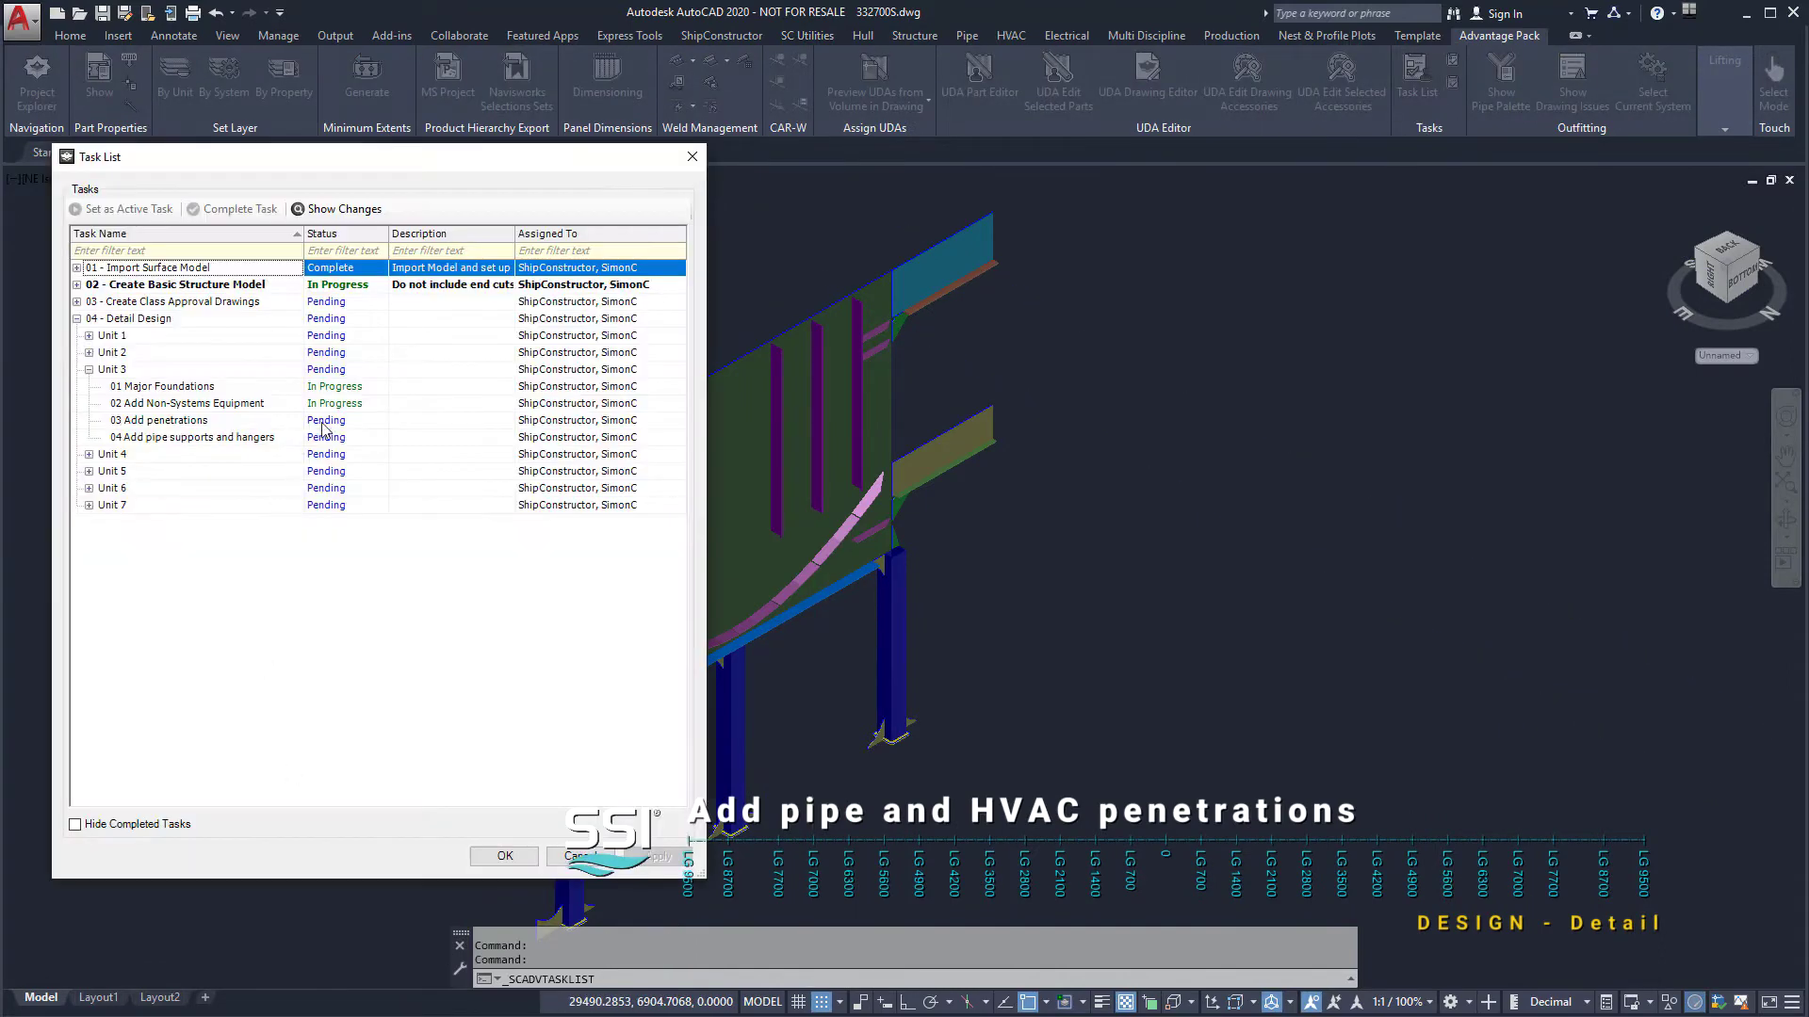
left_click(123, 210)
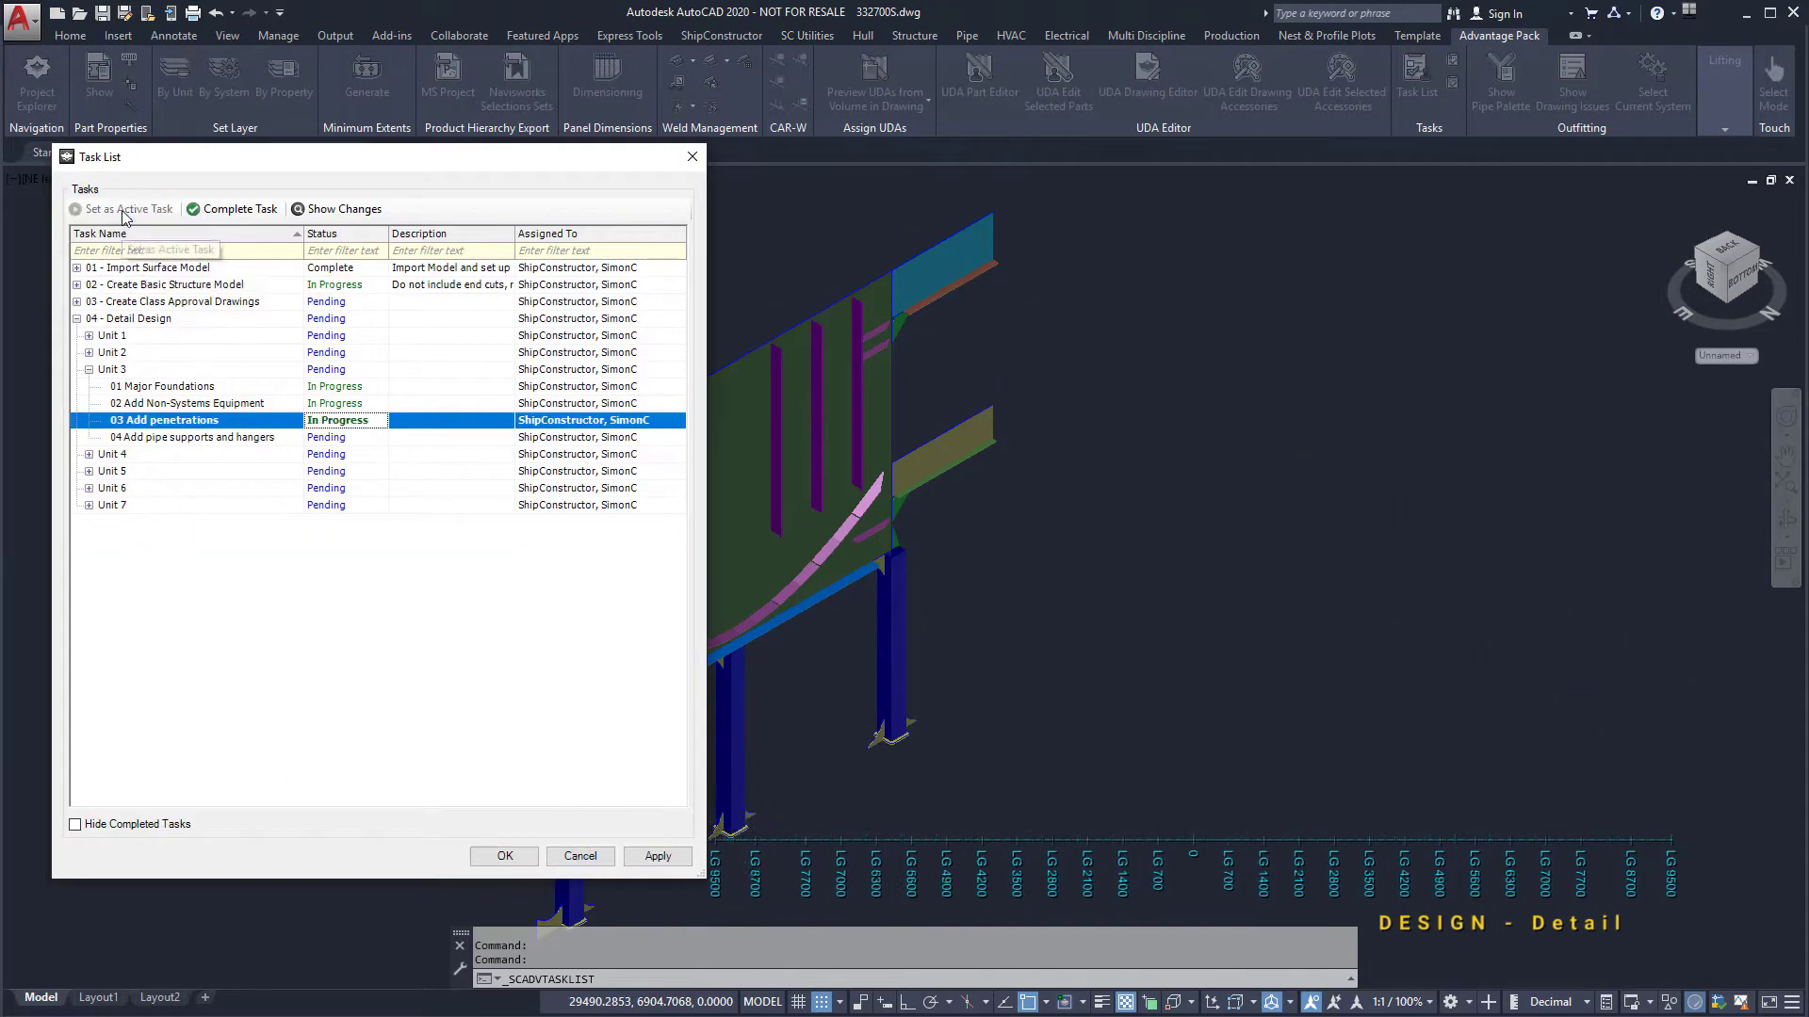
left_click(506, 856)
Model-link the Part 2 pipe drawing of CLASH-1 into the drawing and review the COL collar standard among the penetration standards
left_click(798, 36)
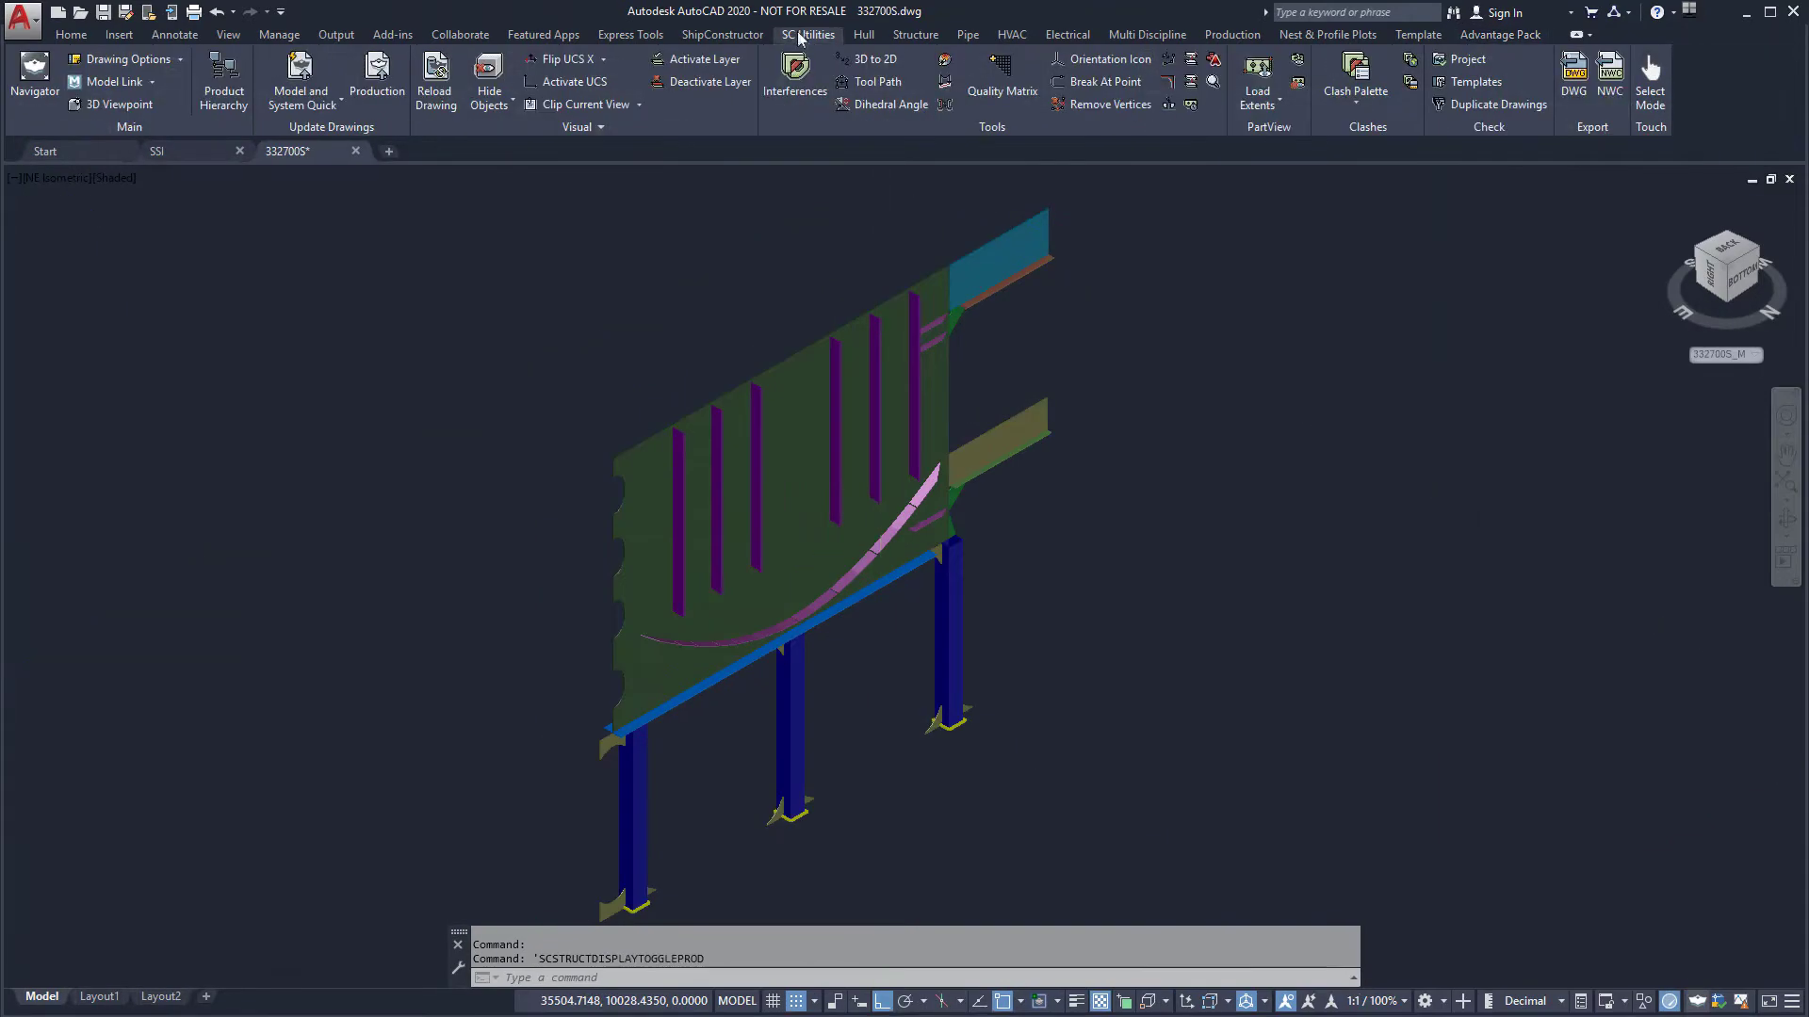
left_click(1353, 79)
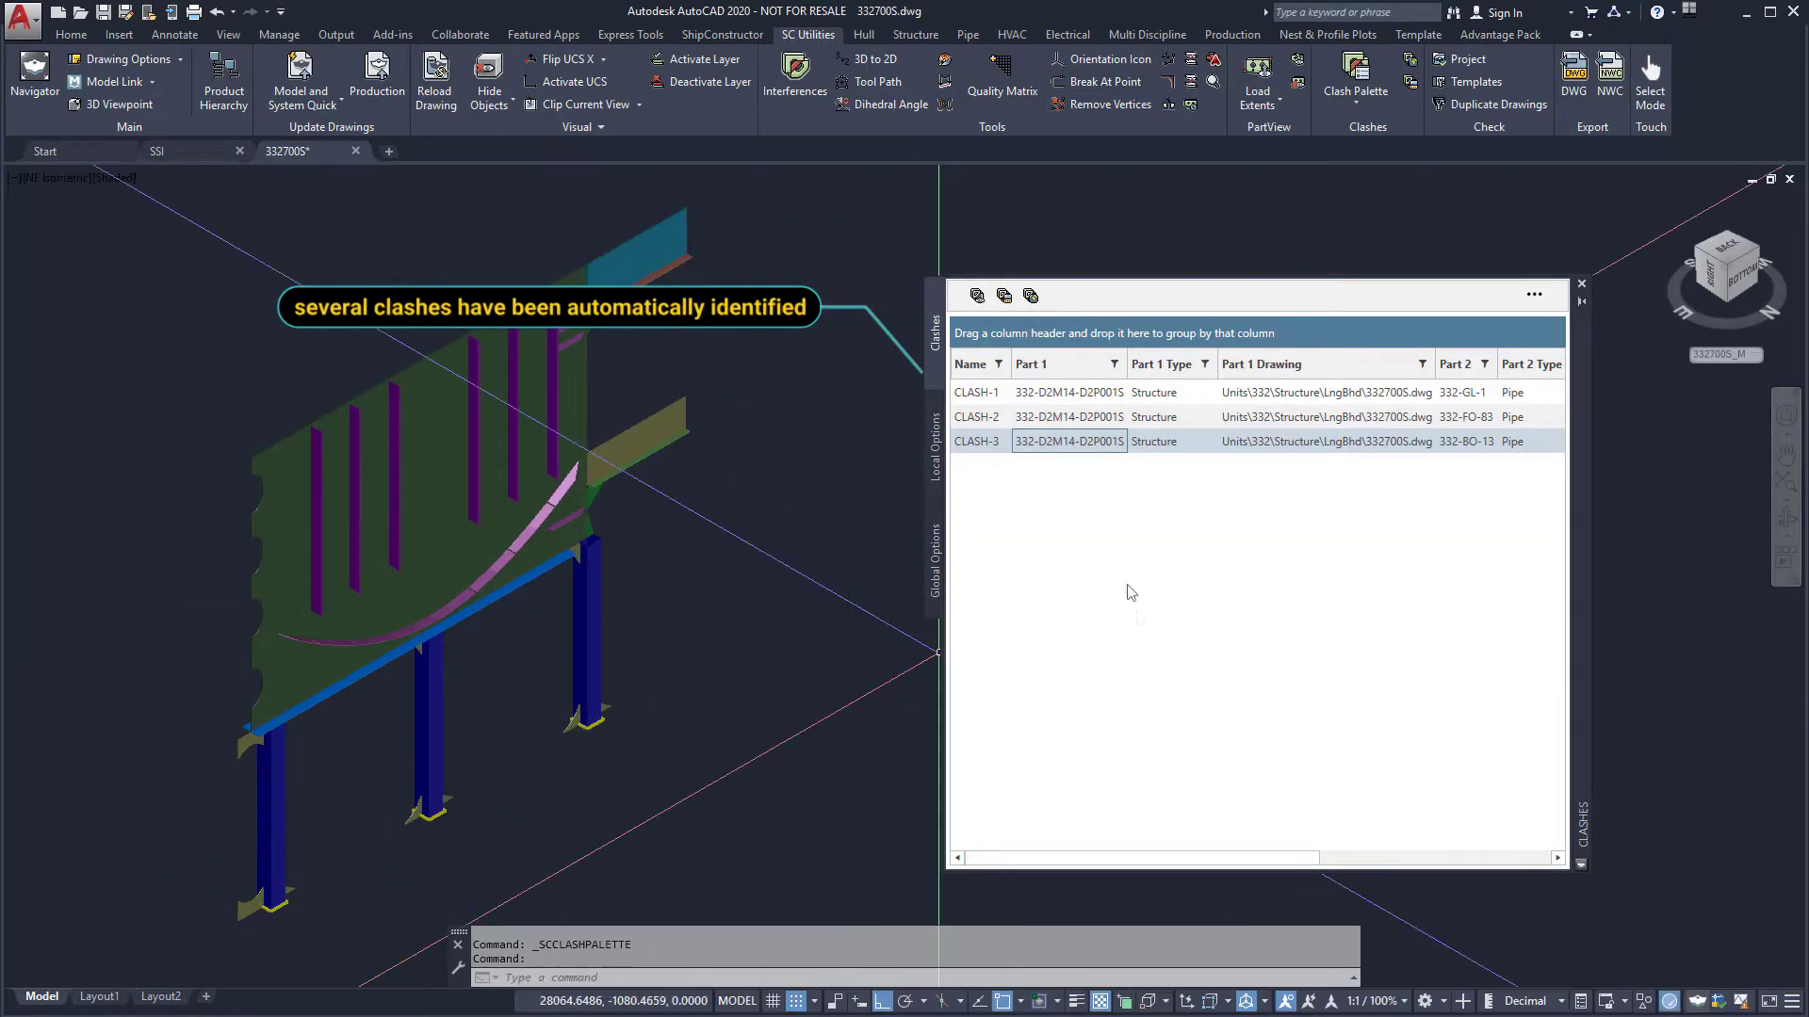
right_click(1082, 401)
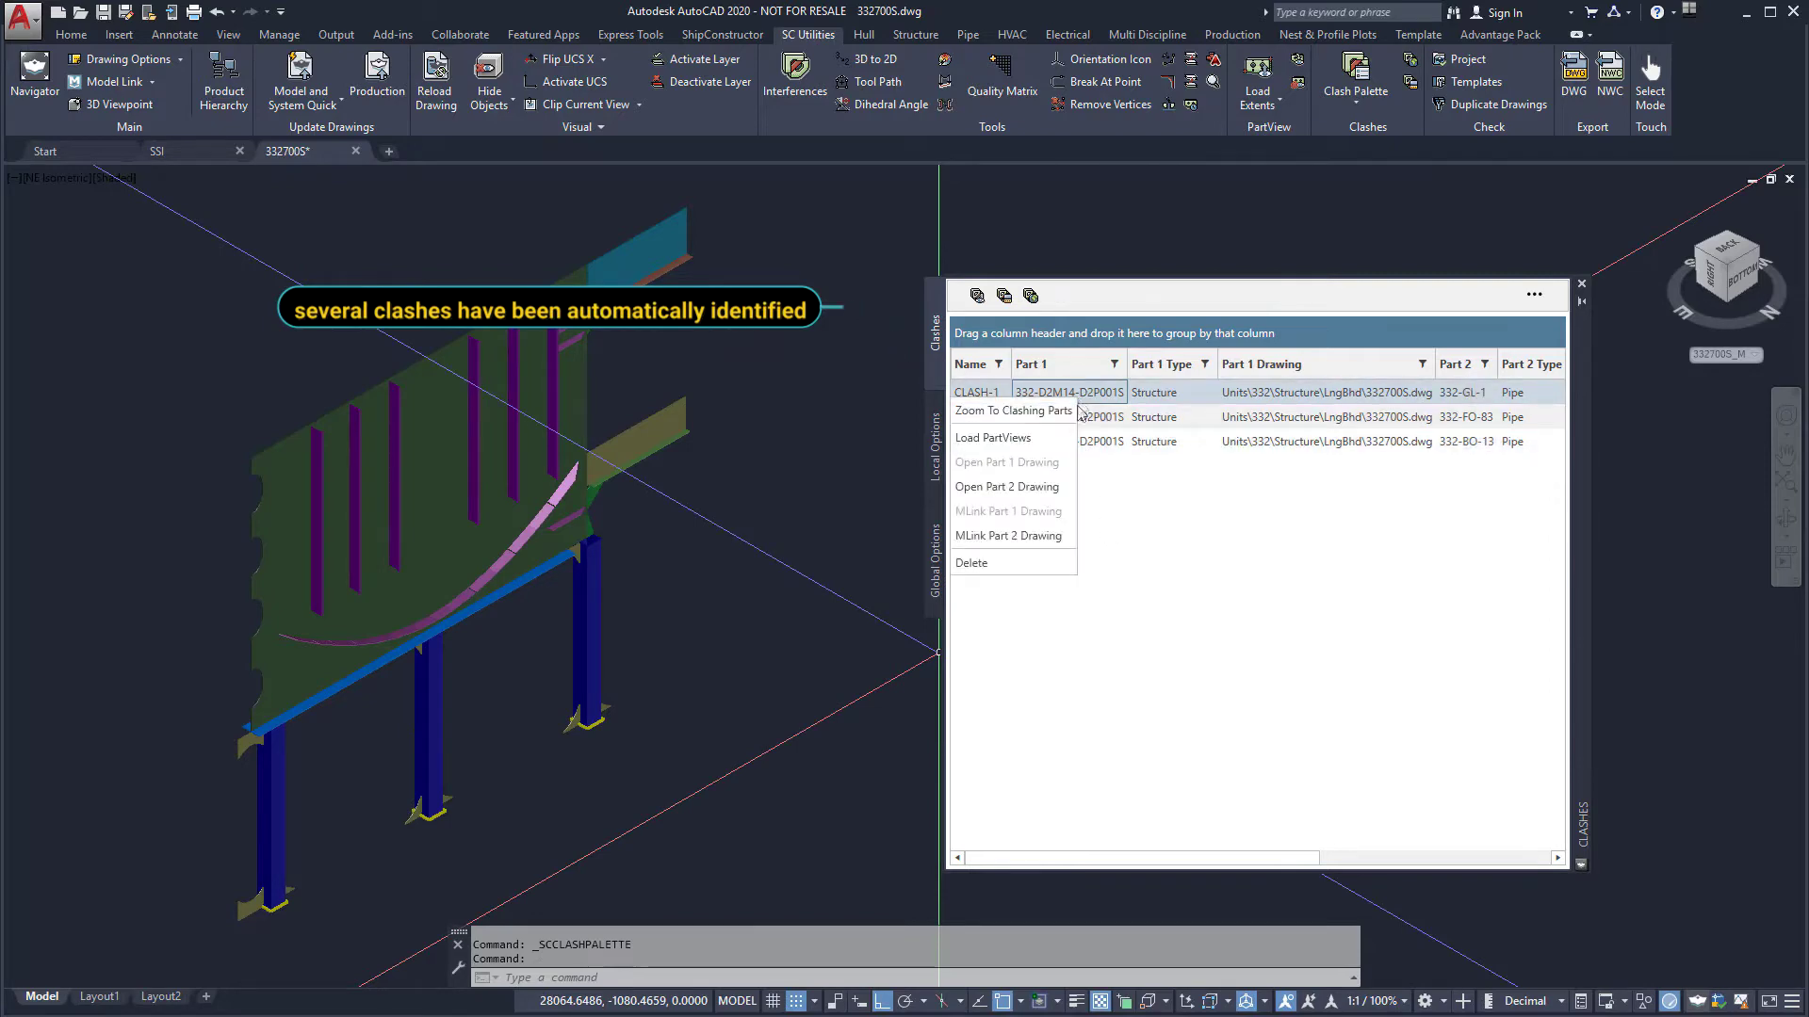
left_click(1013, 535)
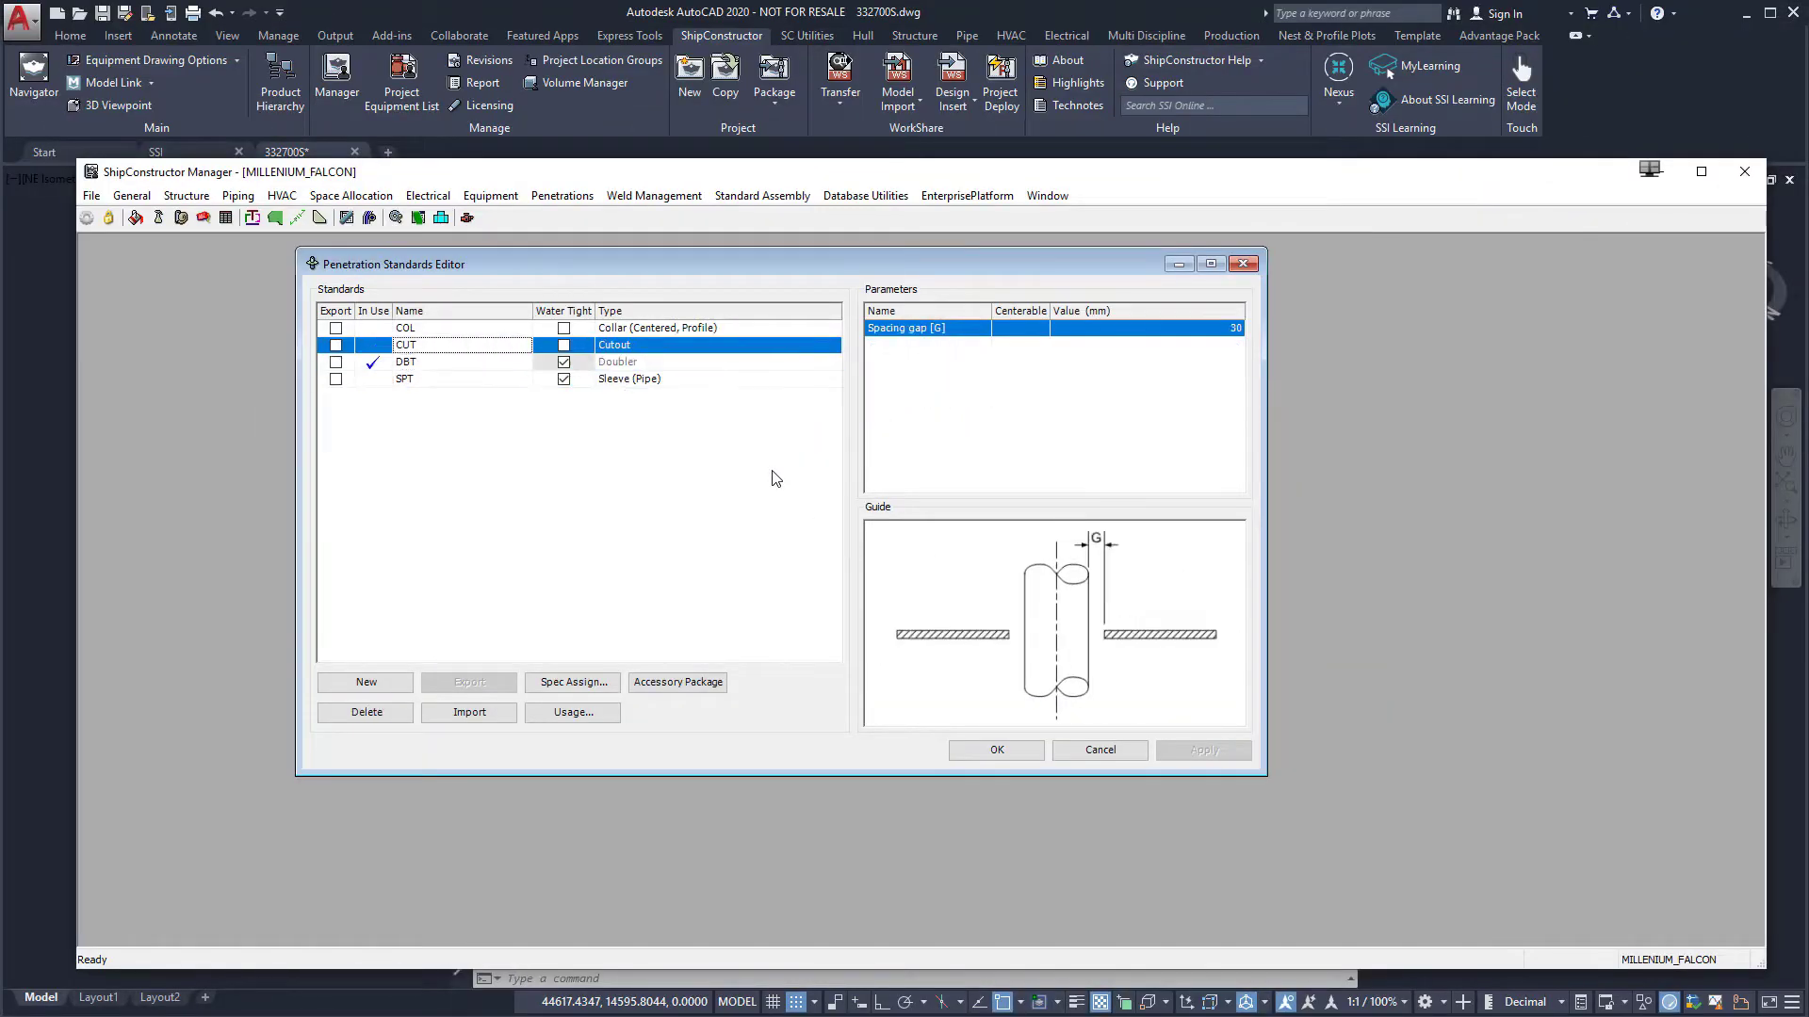
key("Up")
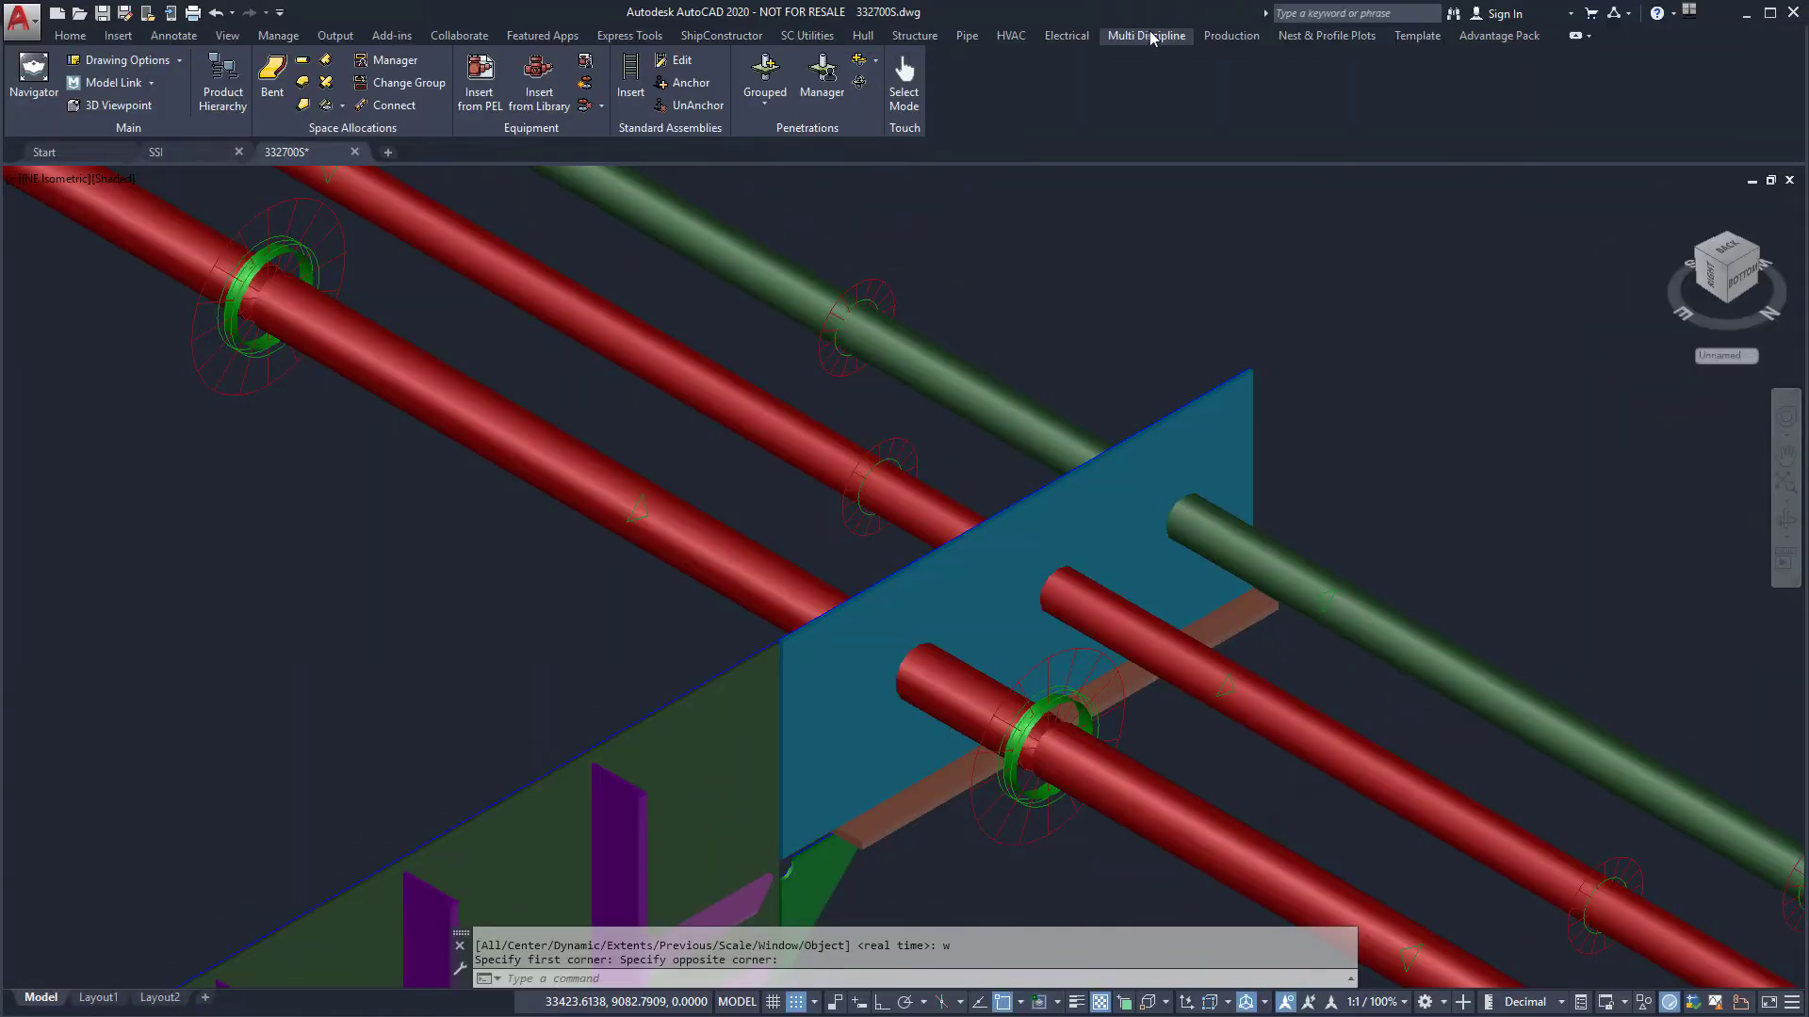
Create one grouped DBT doubler penetration in PL06 stock where the green pipe and the middle red pipe pass through the blue plate
left_click(764, 69)
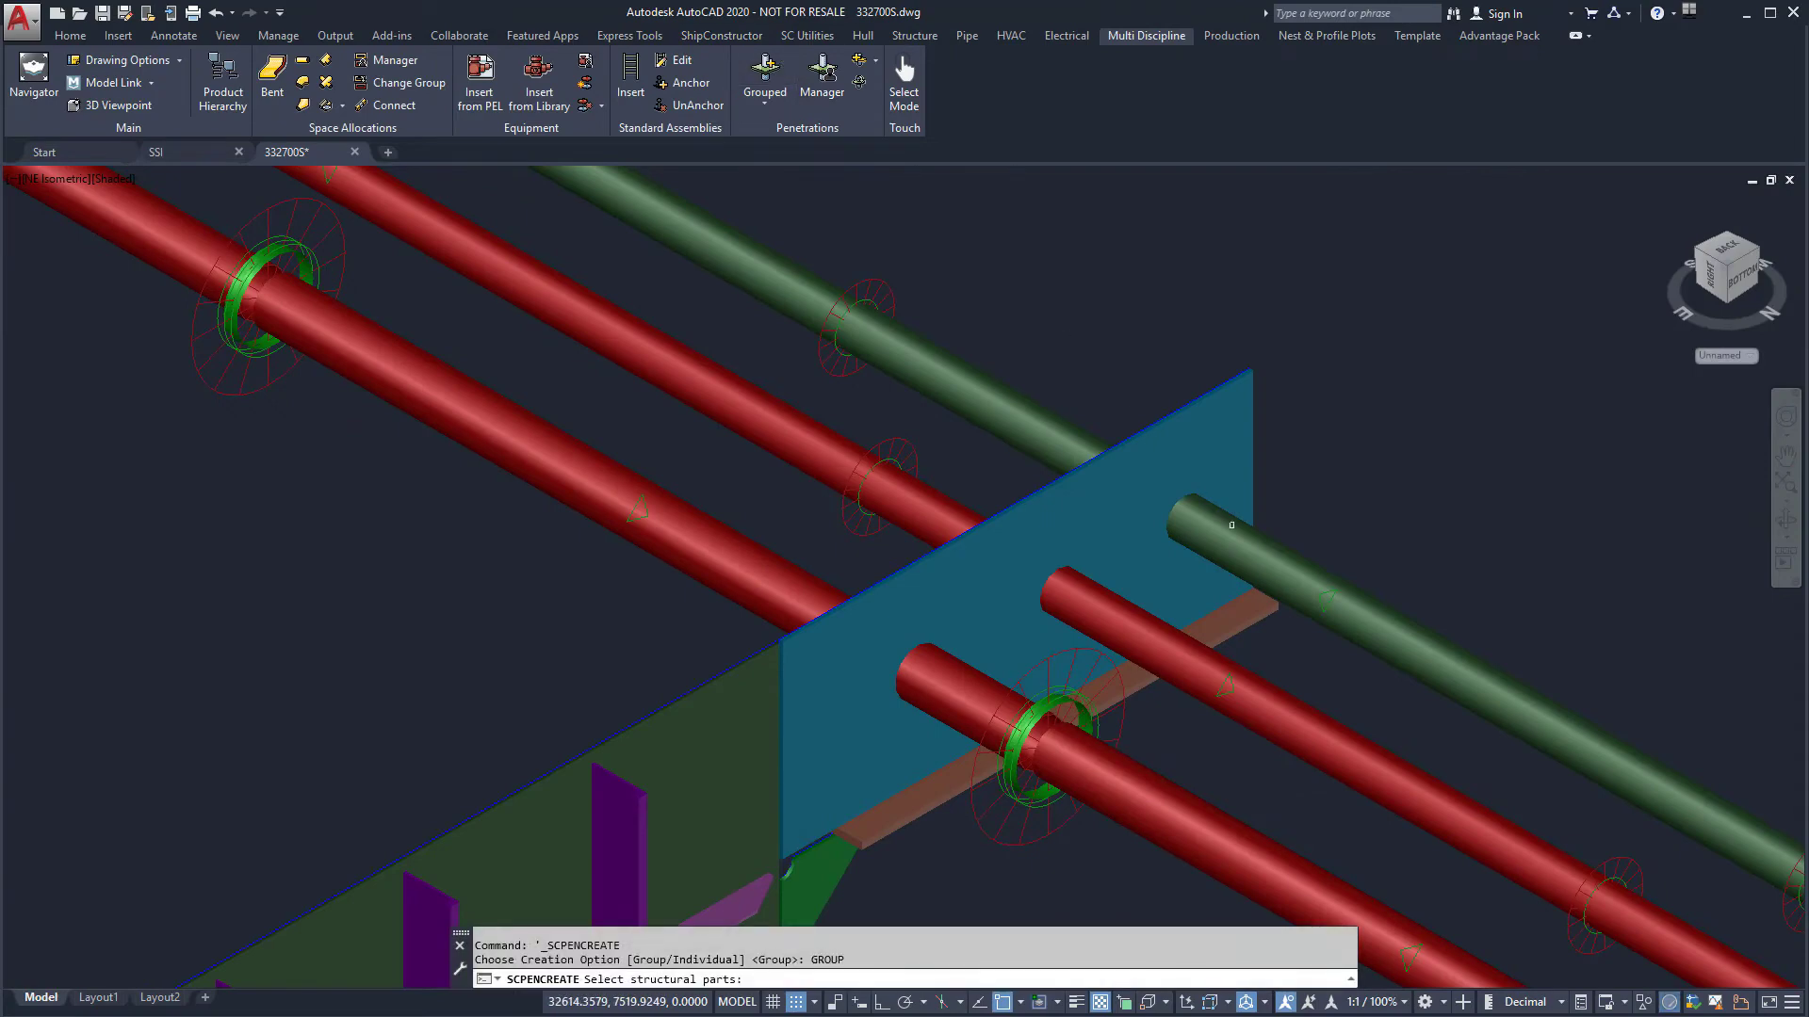
left_click(1222, 487)
key("Return")
left_click(1268, 584)
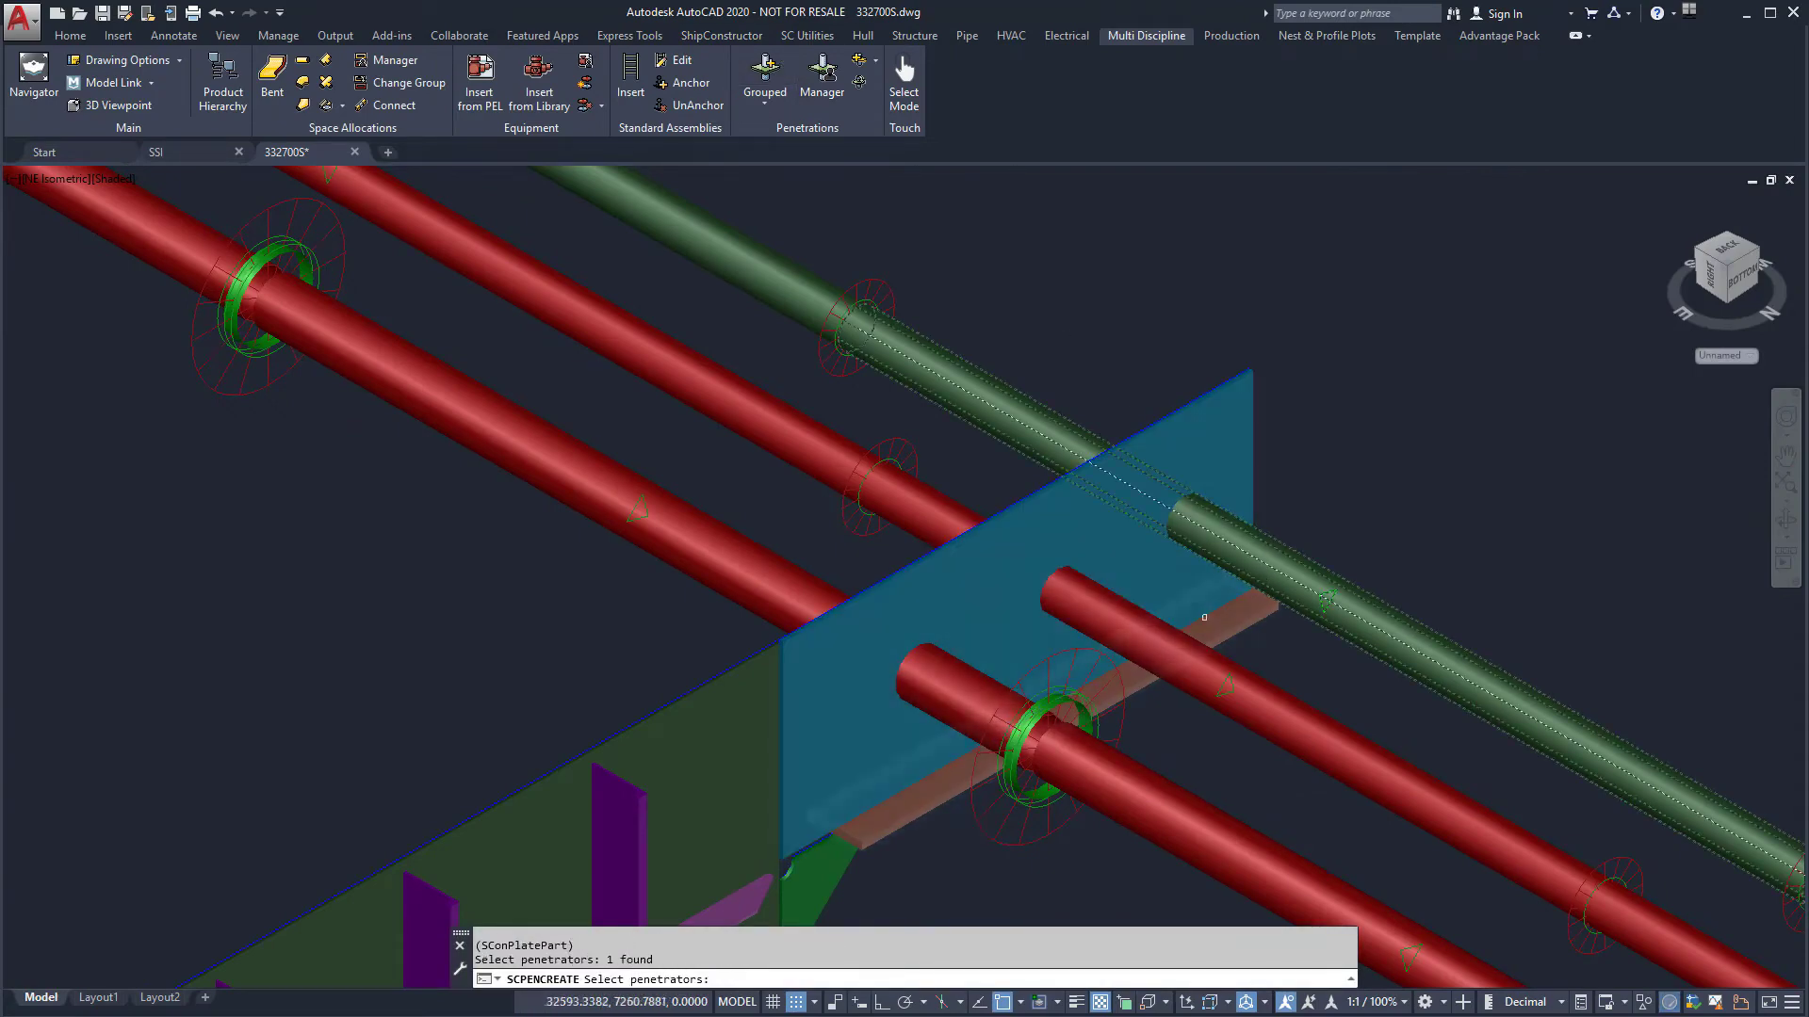
left_click(1149, 643)
key("Return")
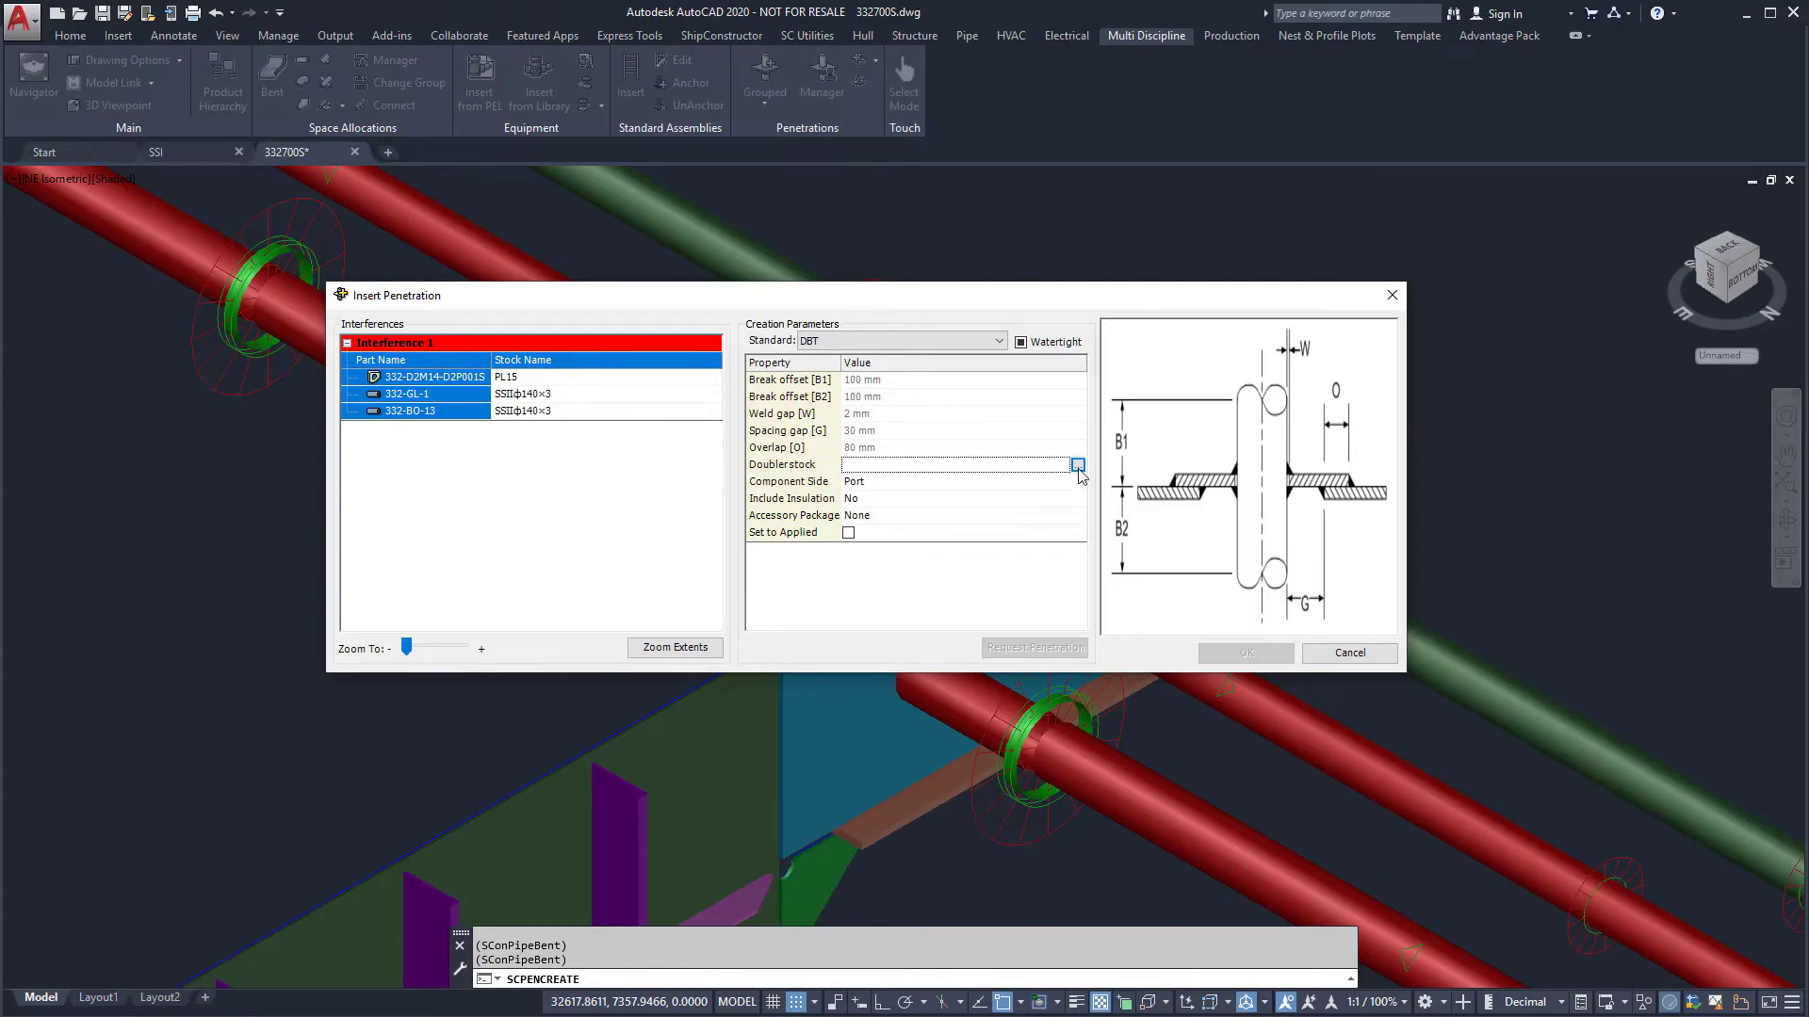
left_click(1077, 466)
left_click(173, 329)
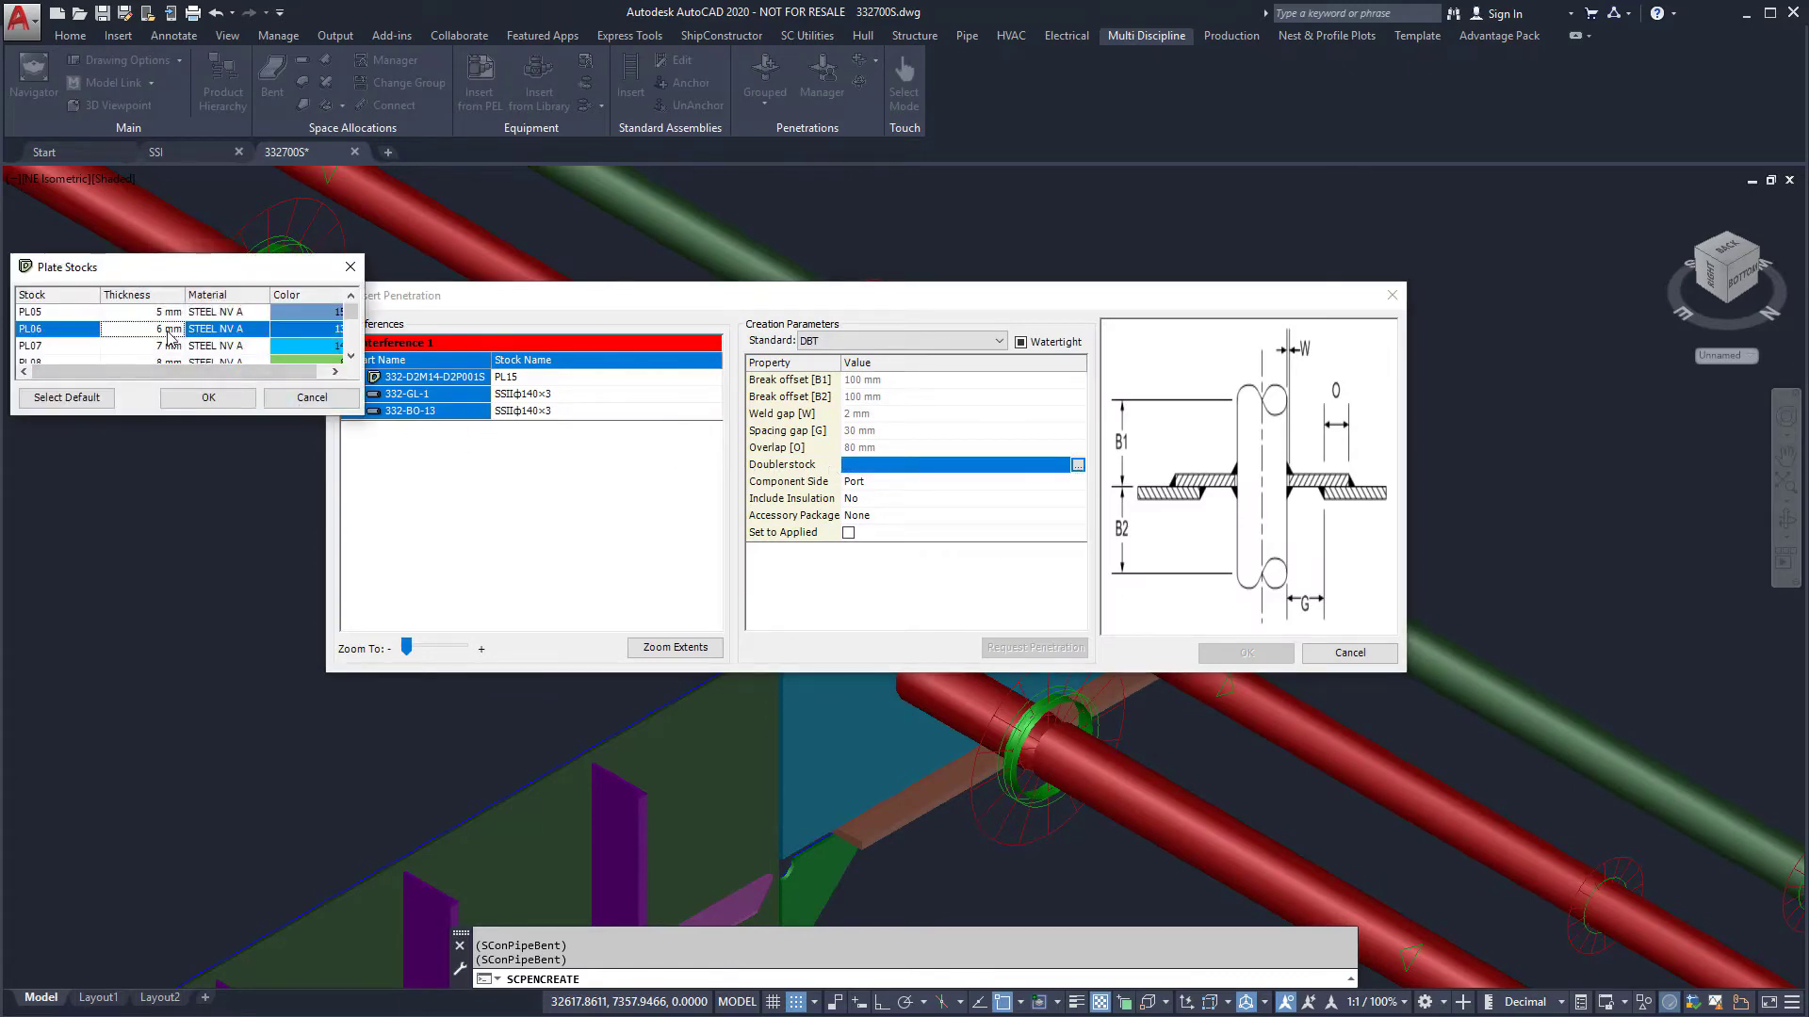
left_click(182, 403)
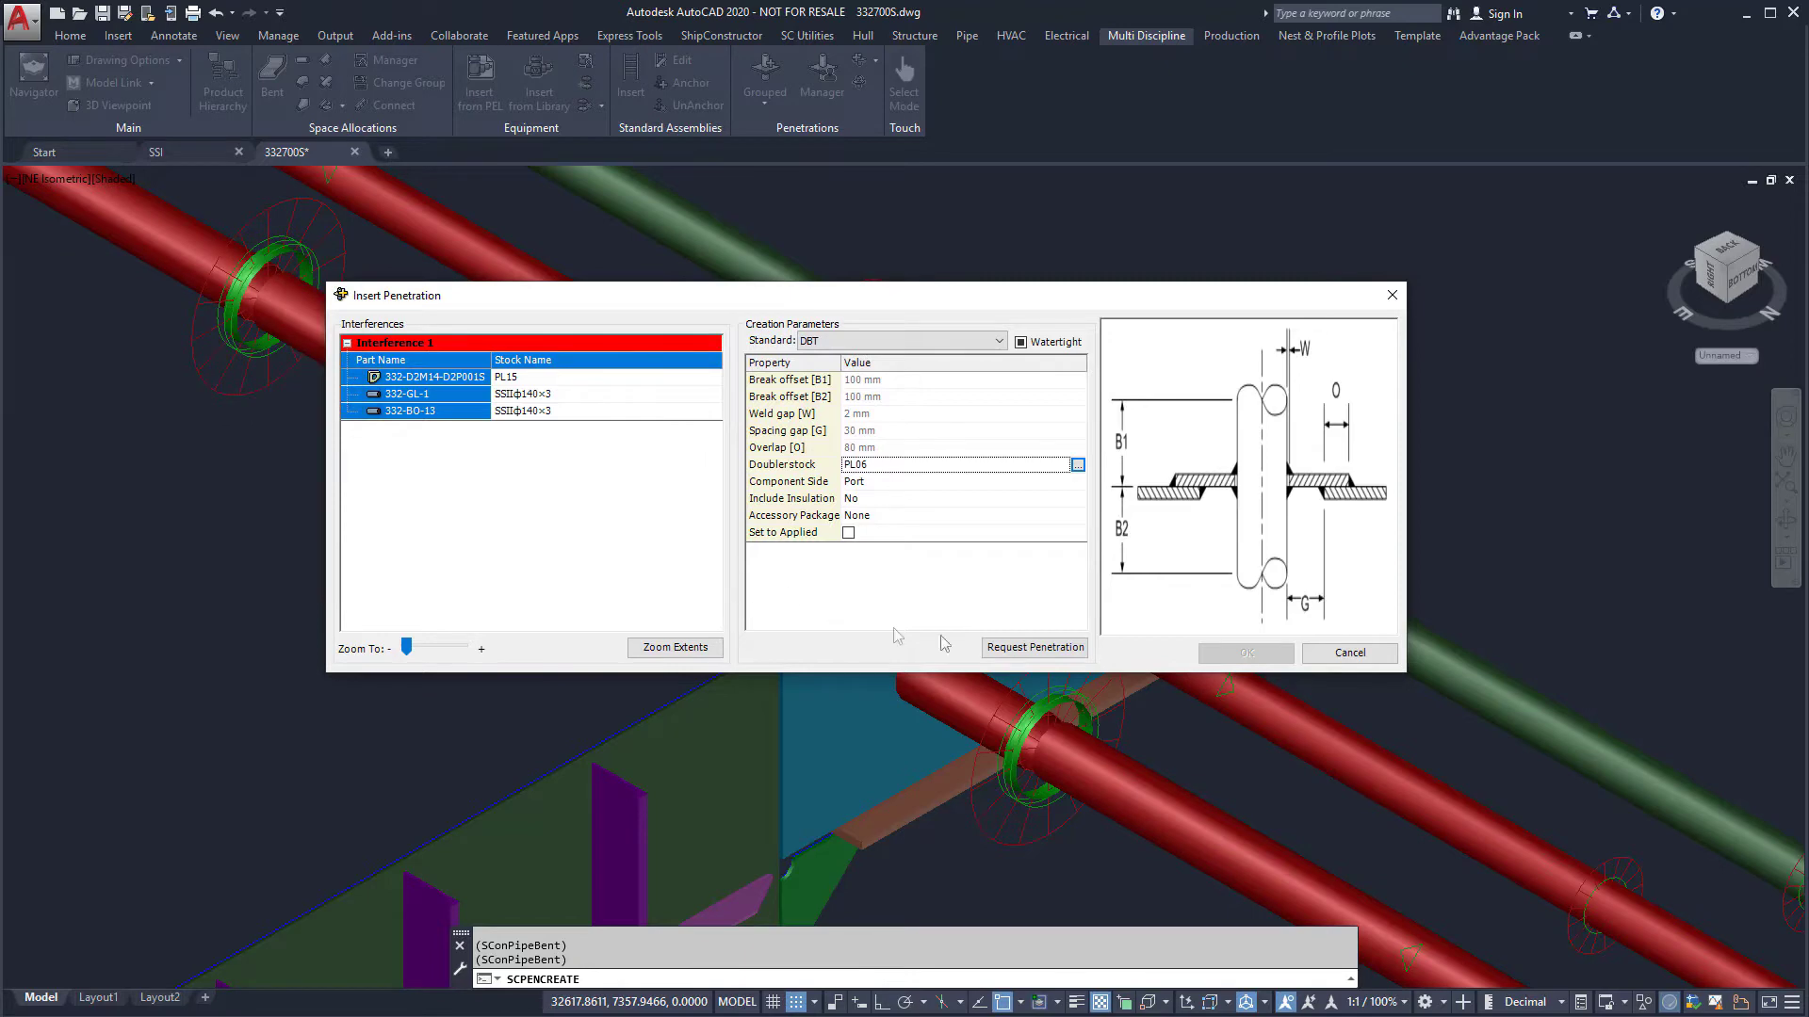
left_click(1034, 647)
left_click(1215, 659)
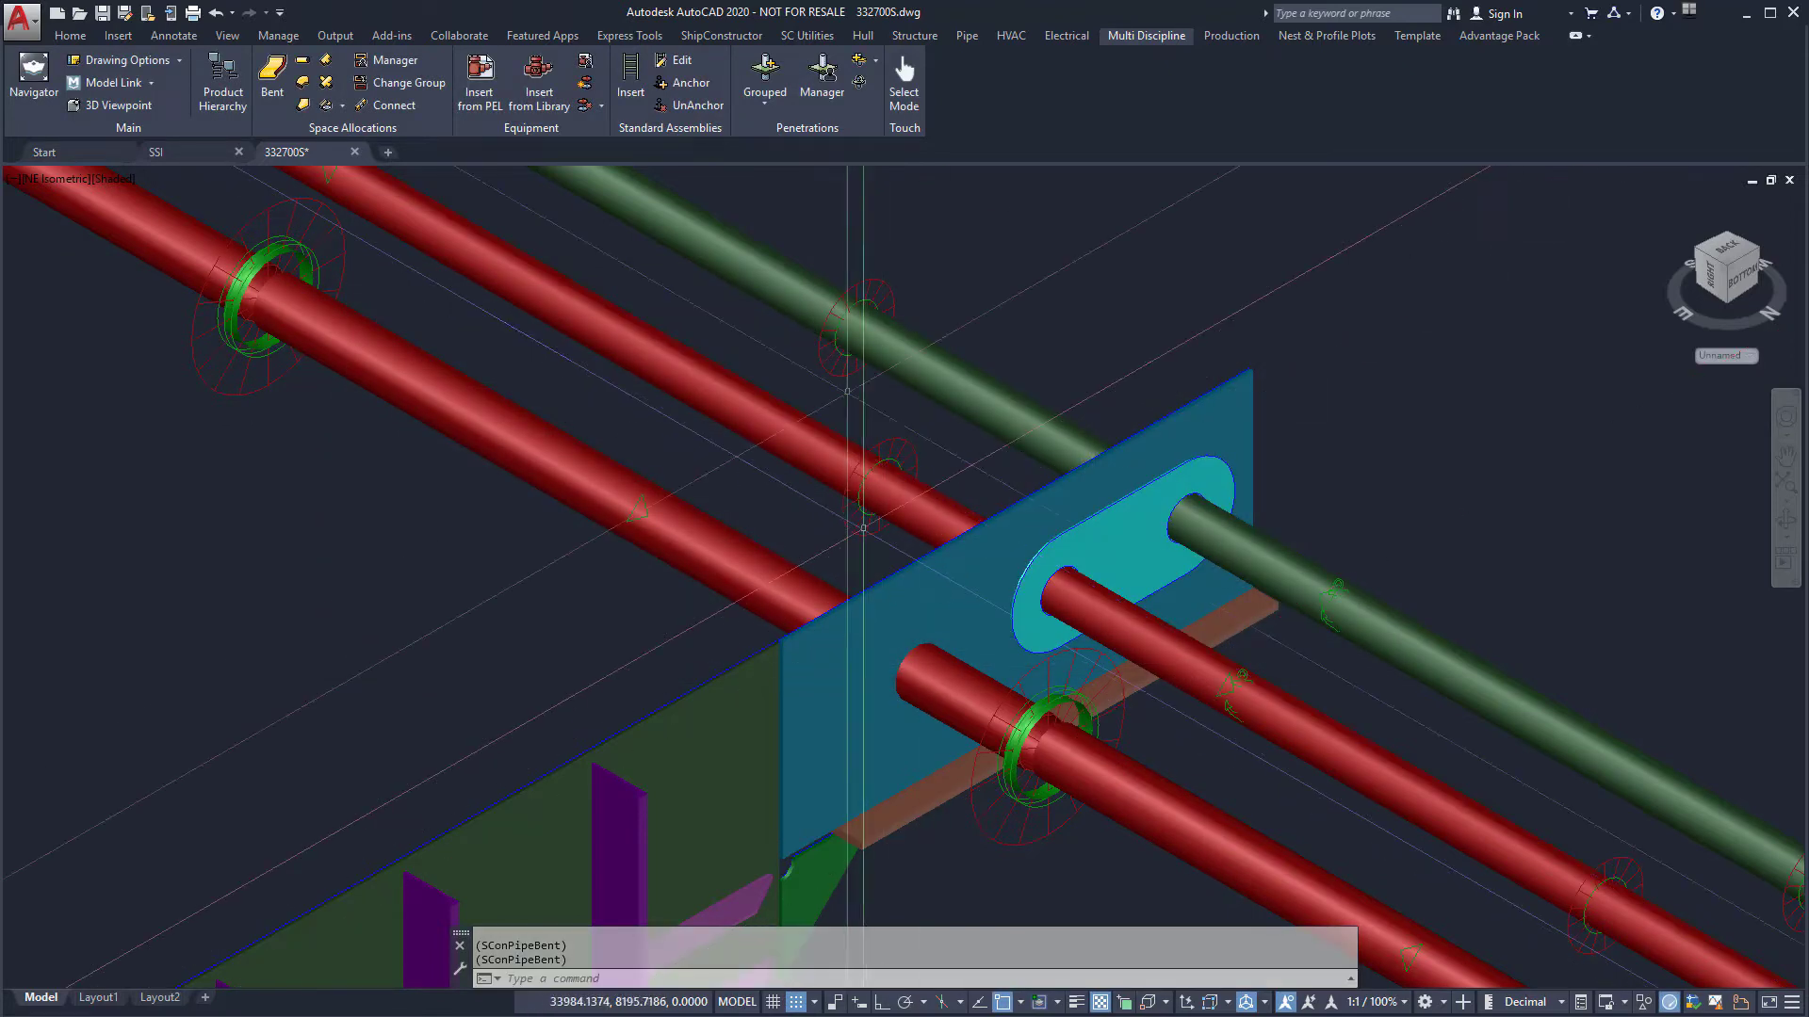
Create a COL collar penetration for the remaining large red pipe through the blue plate, using FB 100X8 stock, centred length and insulation included
left_click(764, 76)
left_click(936, 597)
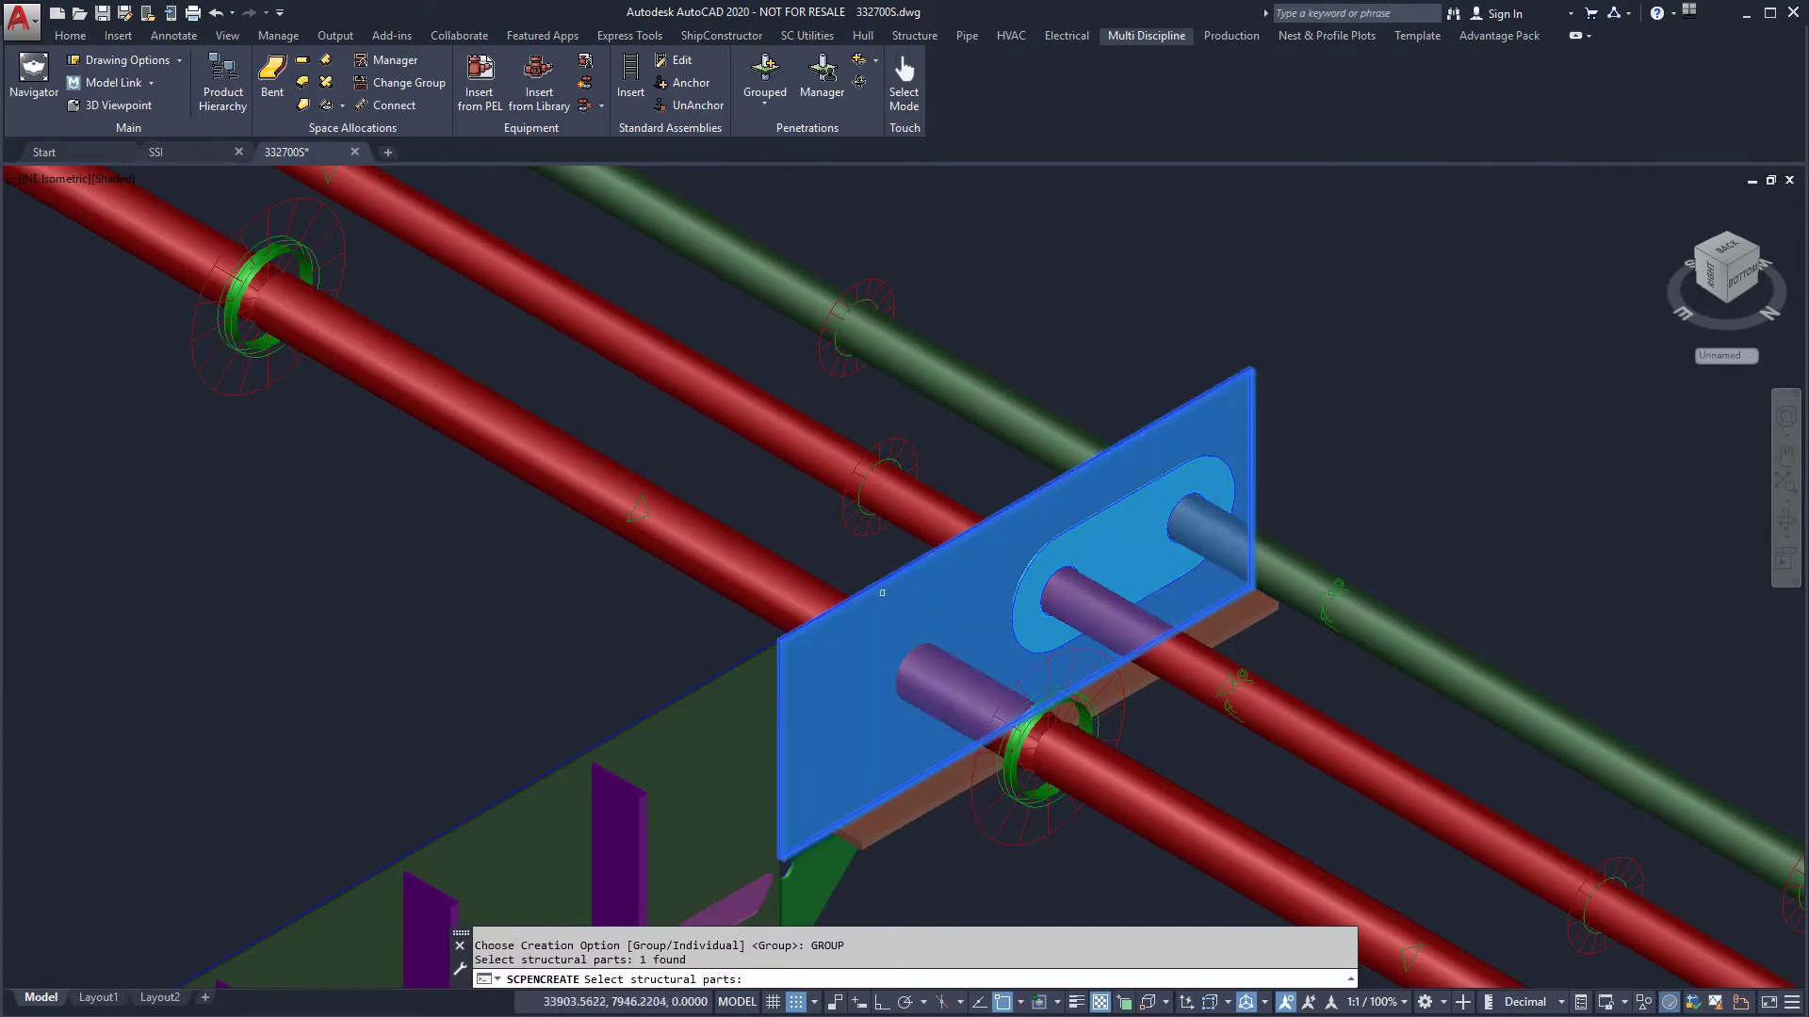
key("Return")
left_click(805, 600)
key("Return")
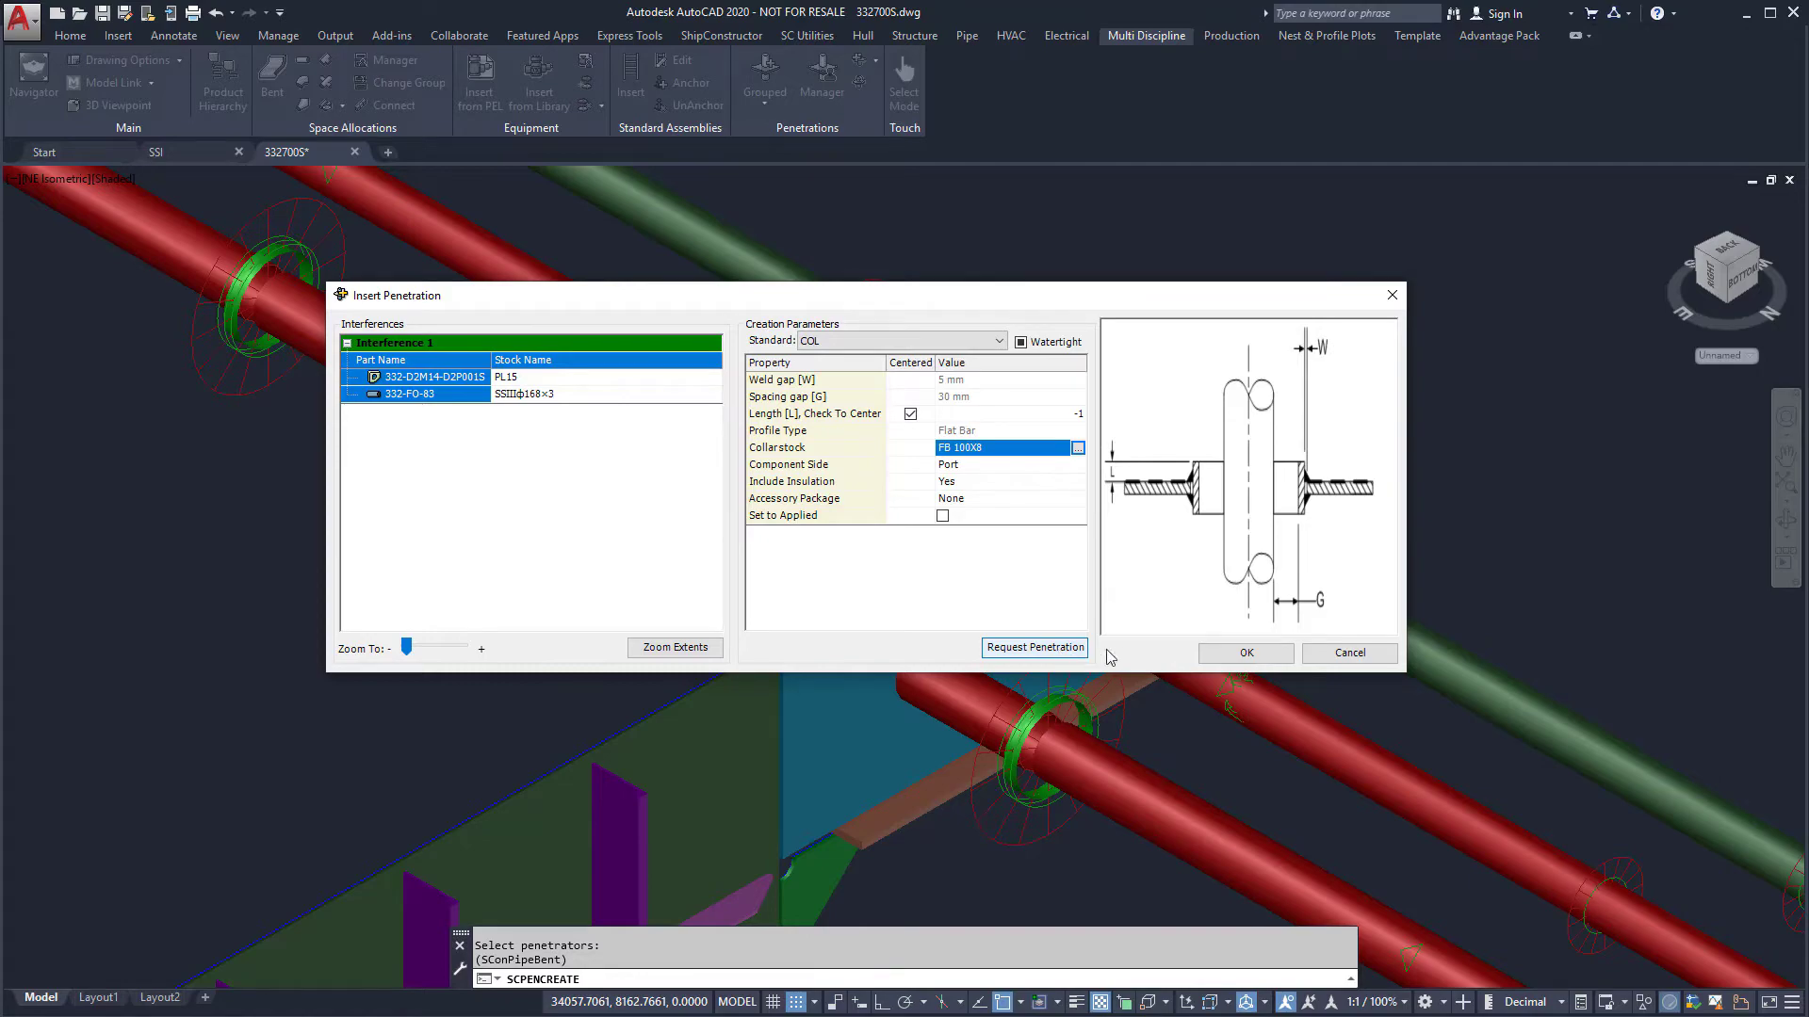
left_click(1245, 653)
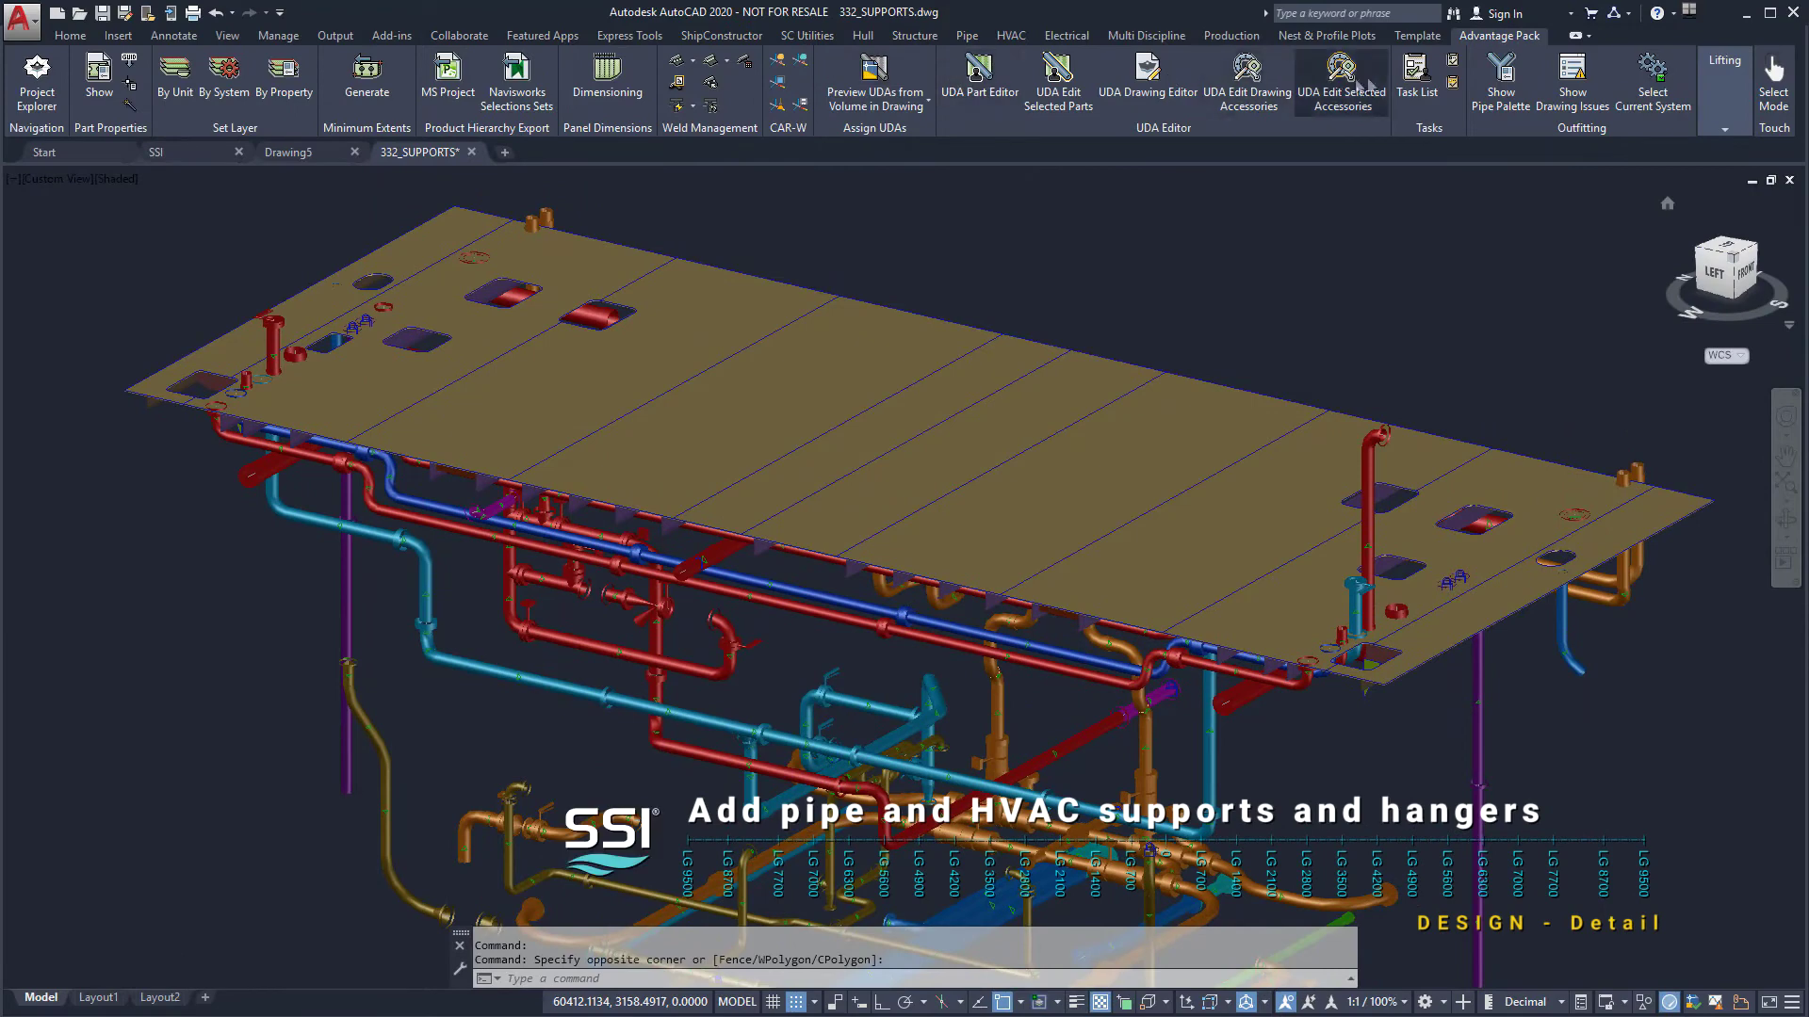
In drawing 332_SUPPORTS, make the Unit 3 task 04 Add pipe supports and hangers the active task
left_click(1412, 94)
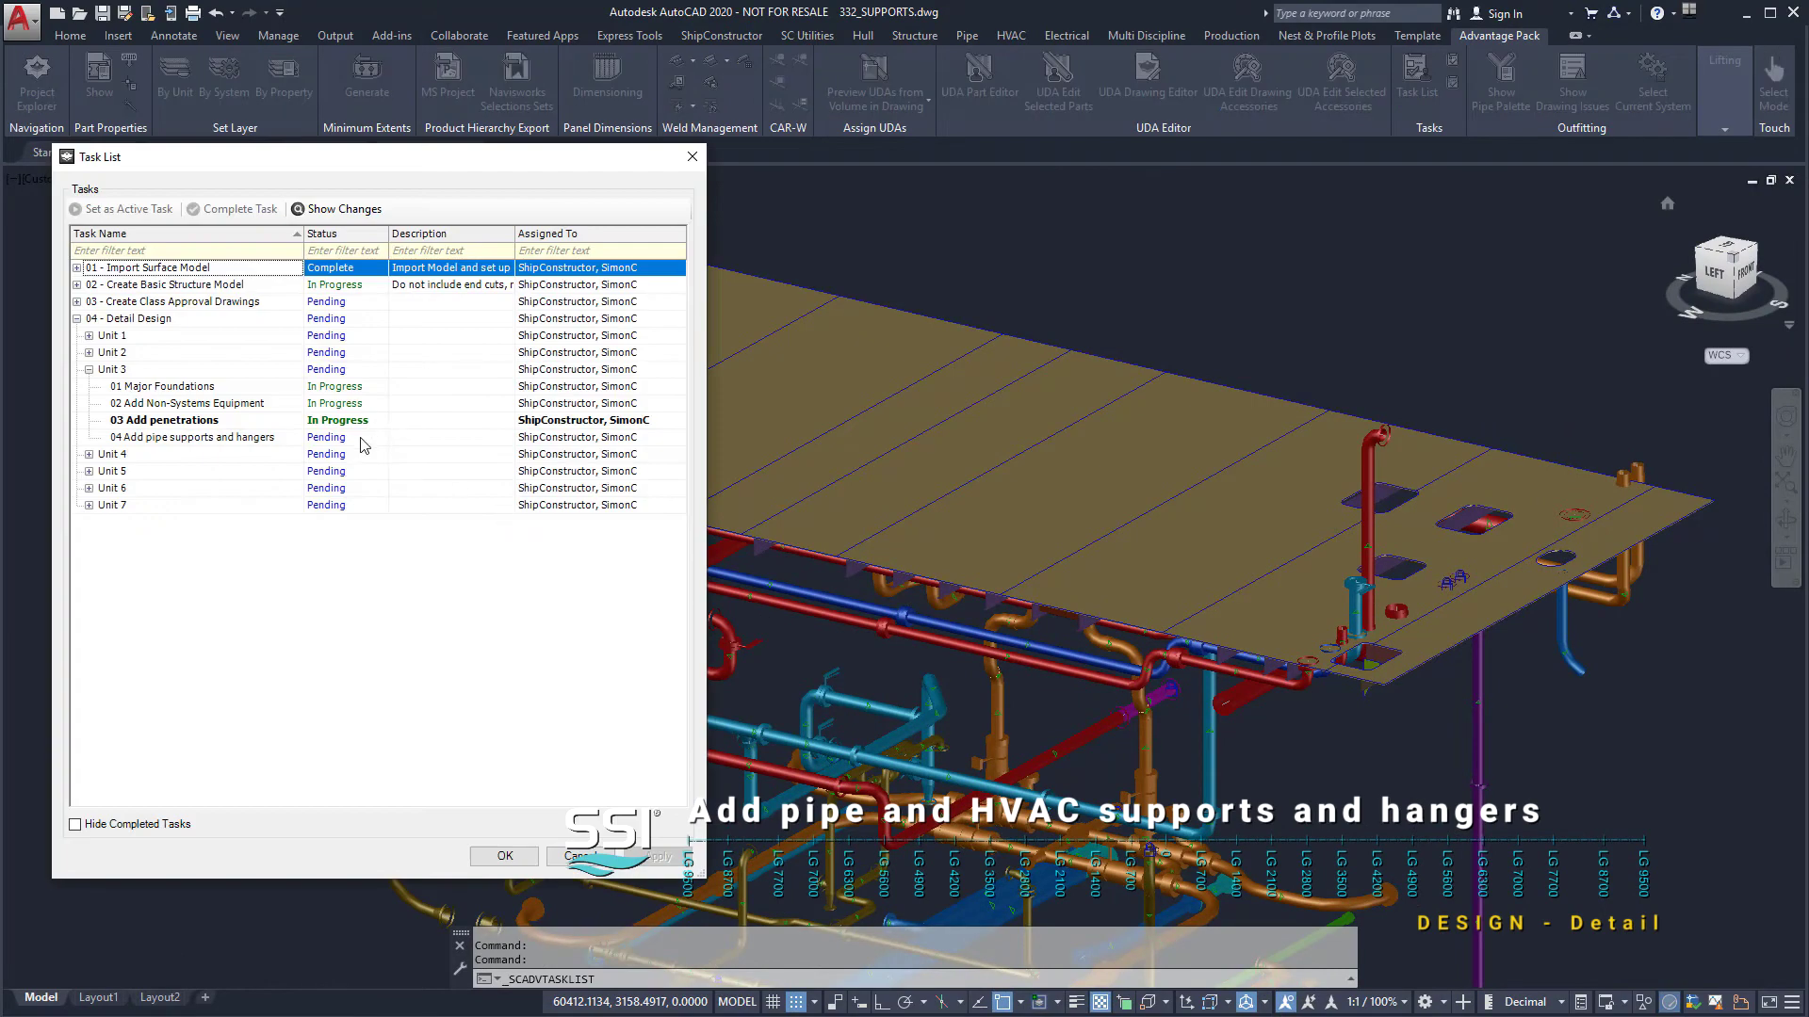
left_click(362, 440)
left_click(122, 209)
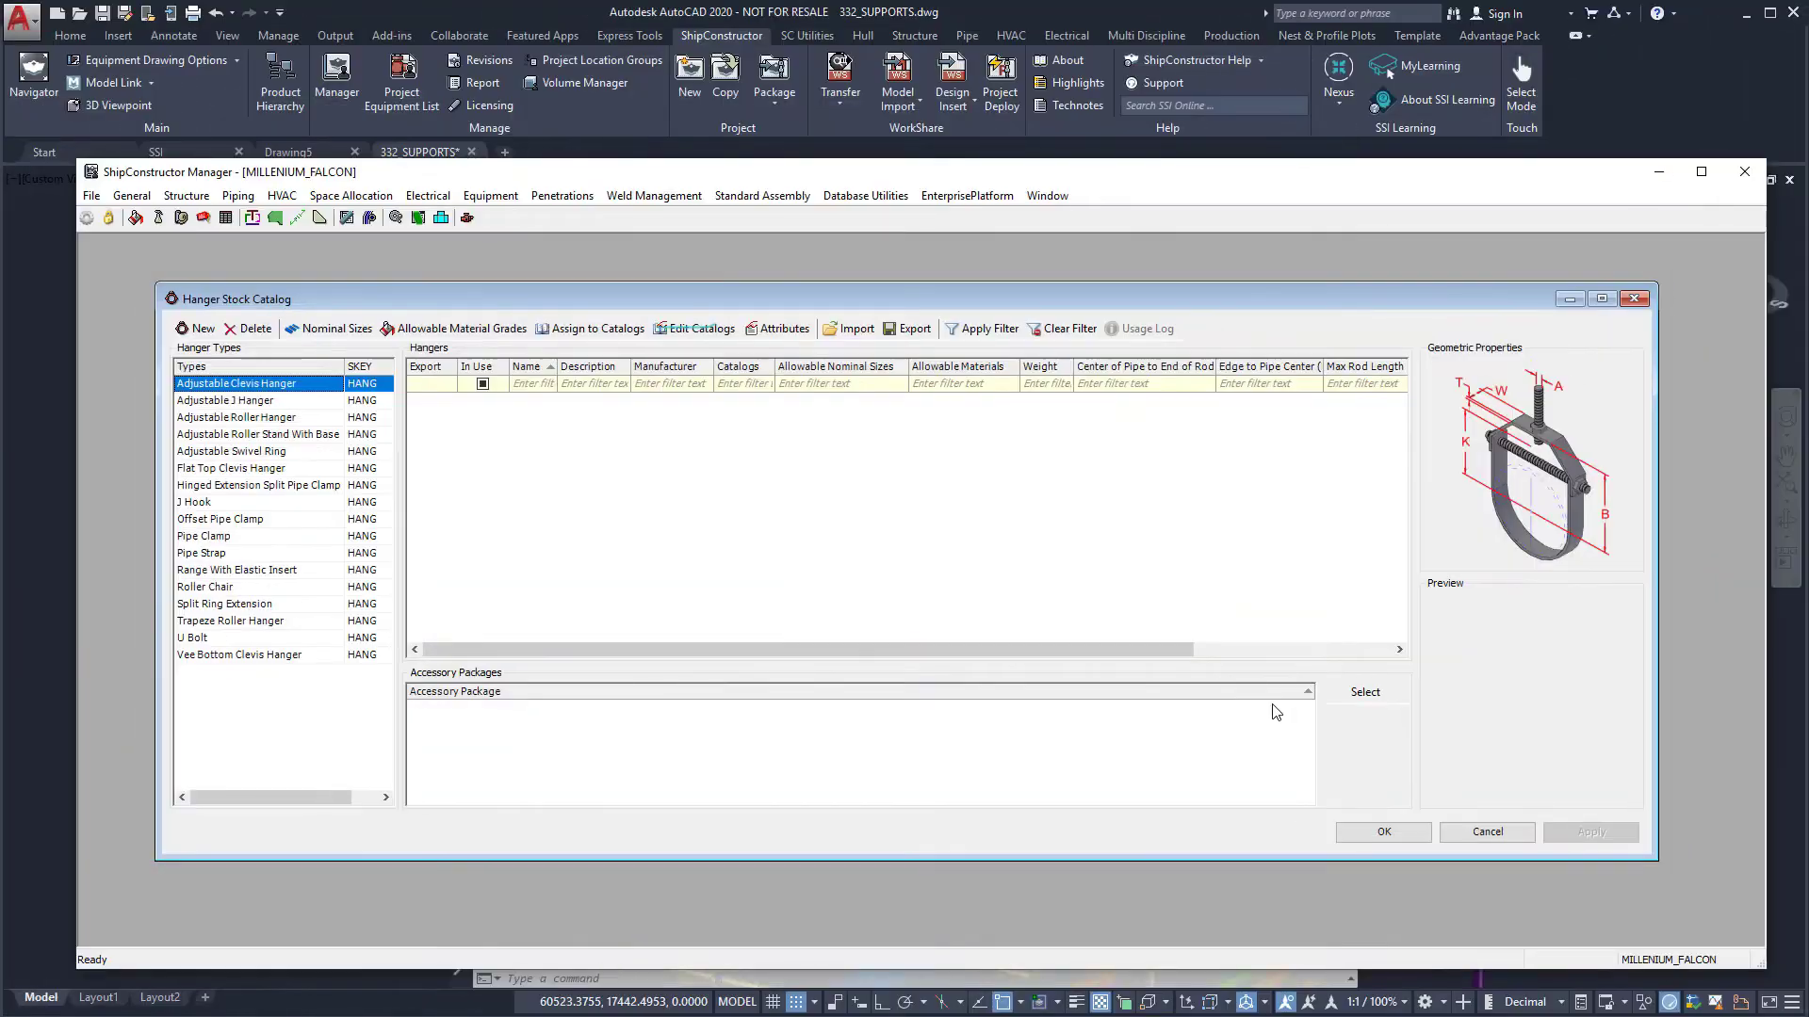
Examine the geometric properties of the hanger types in the Hanger Stock Catalog, working through the list from Adjustable Clevis Hanger
key("Down")
key("Down")
key("Down")
key("Down")
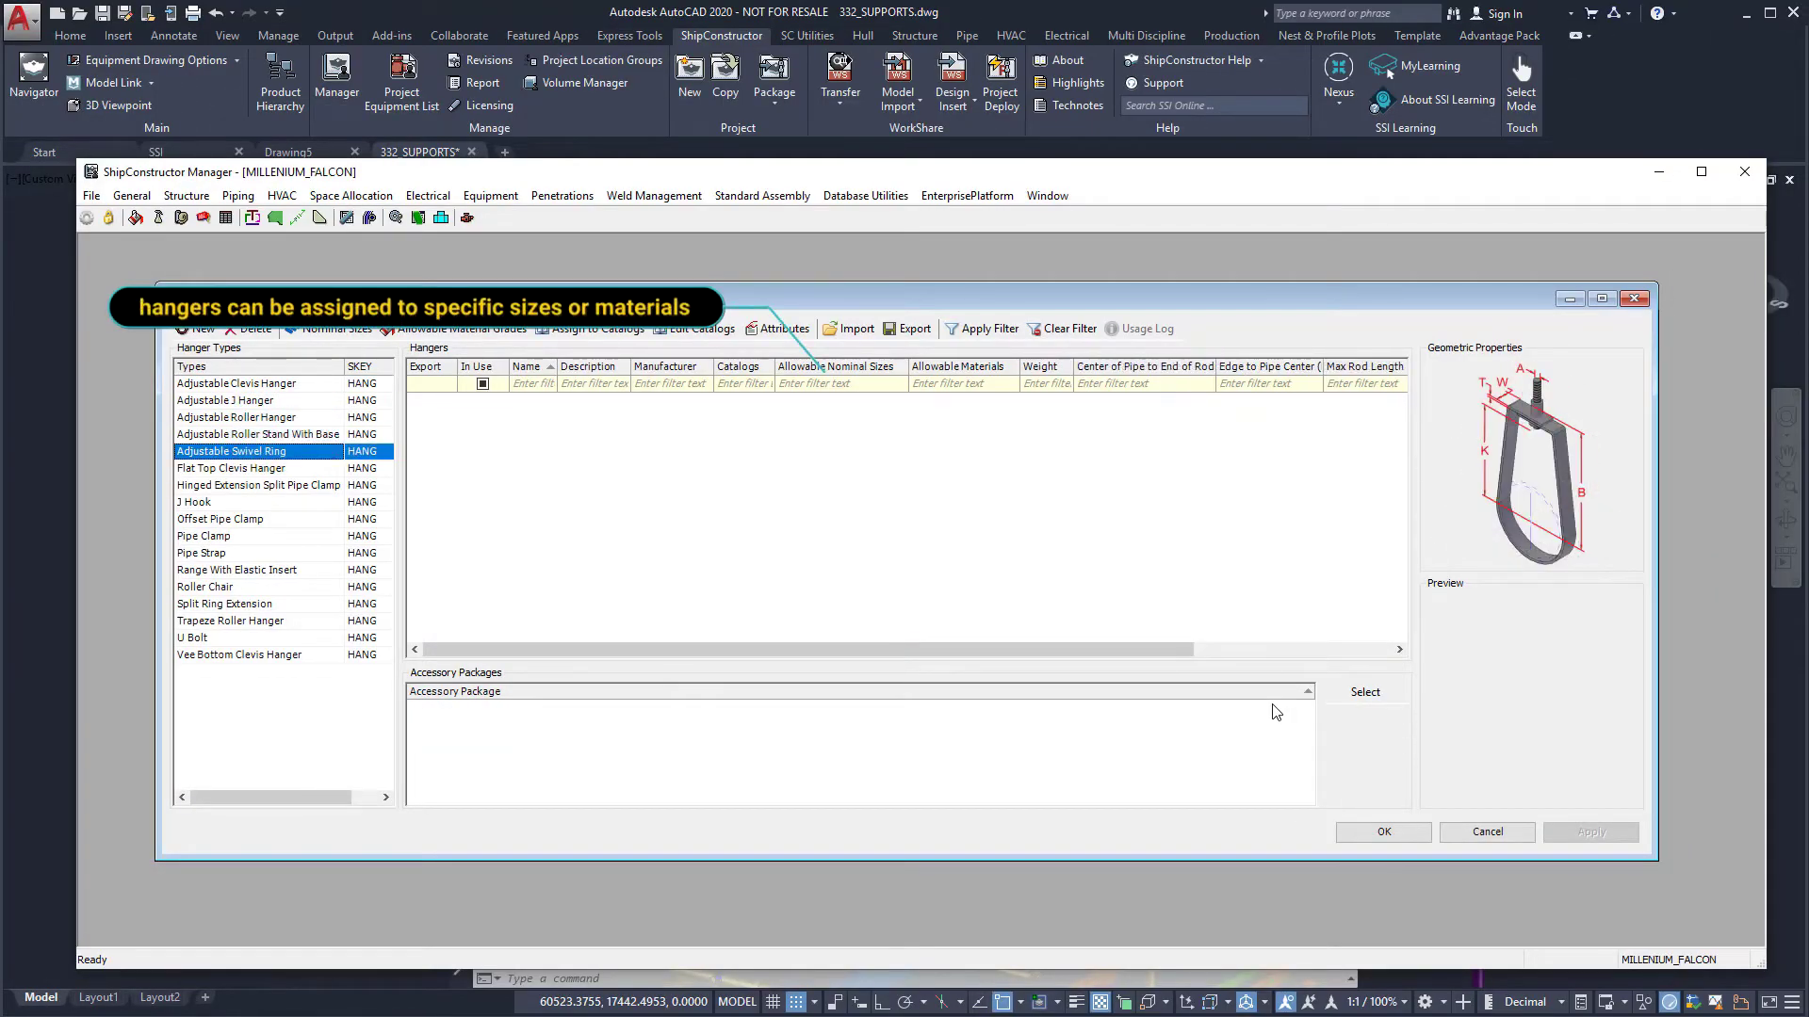
key("Down")
key("Down")
key("Down")
key("Down")
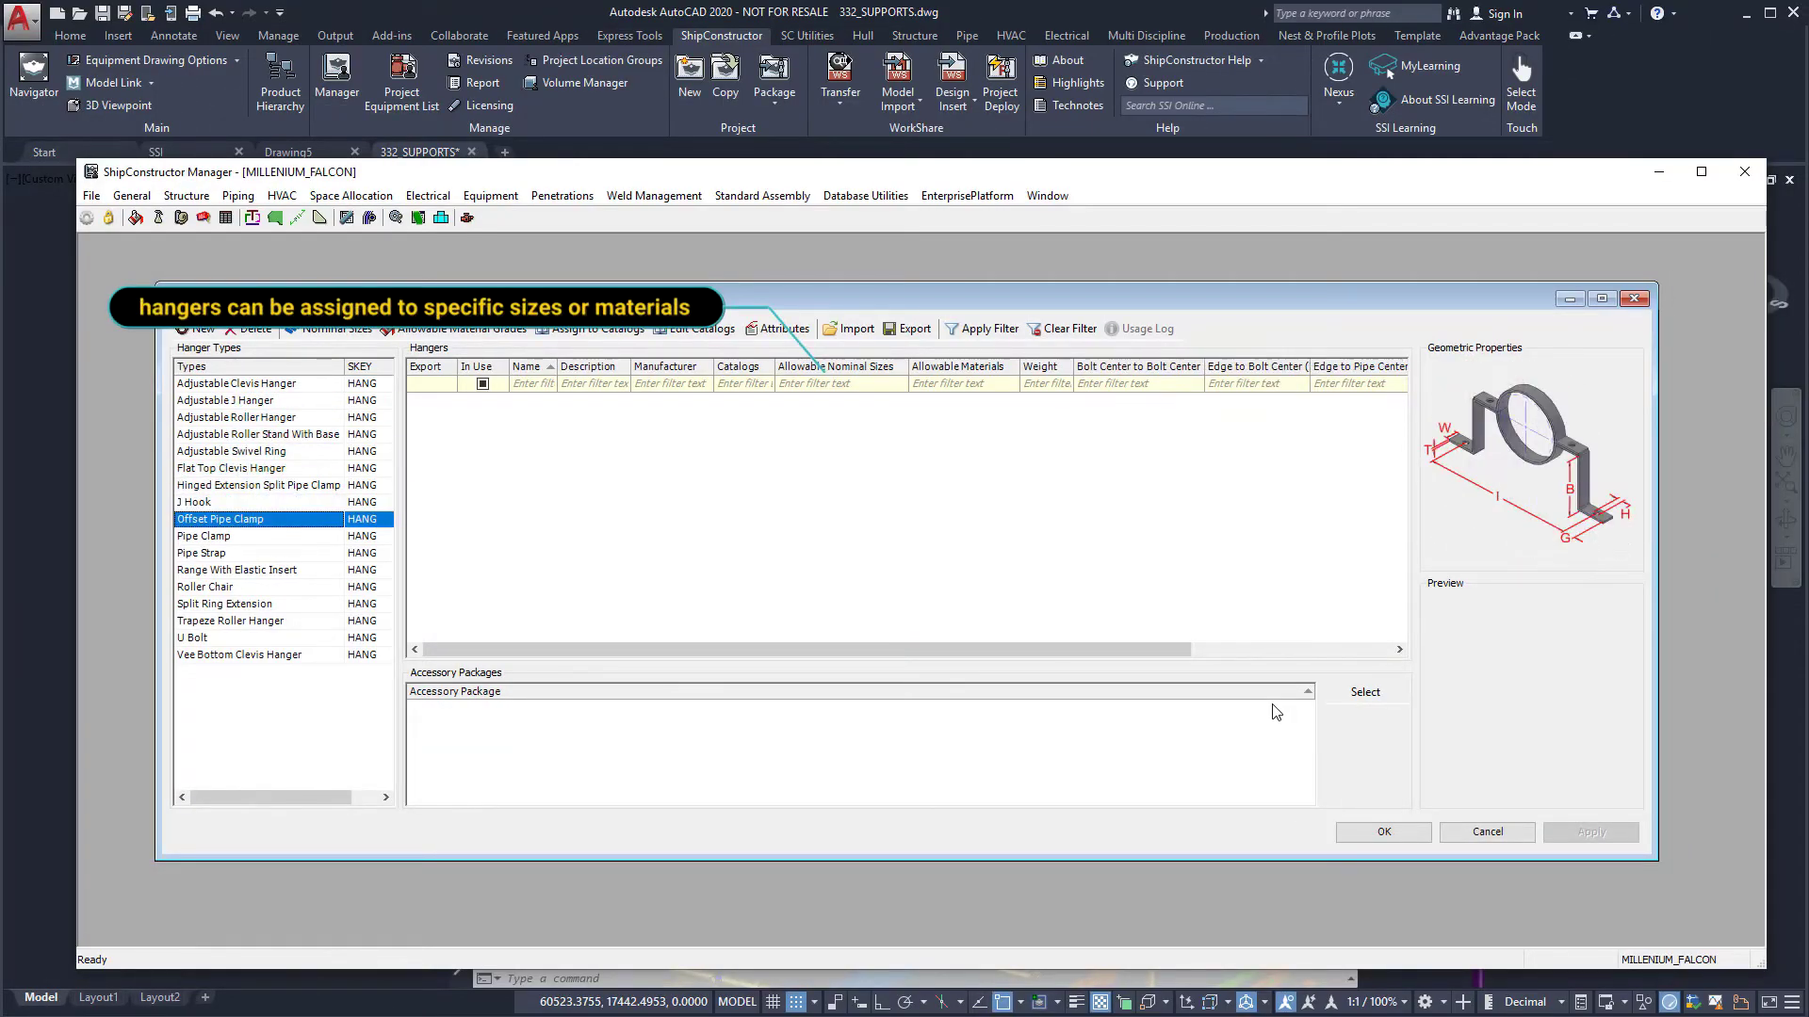
key("Down")
key("Down")
key("Down")
key("Down")
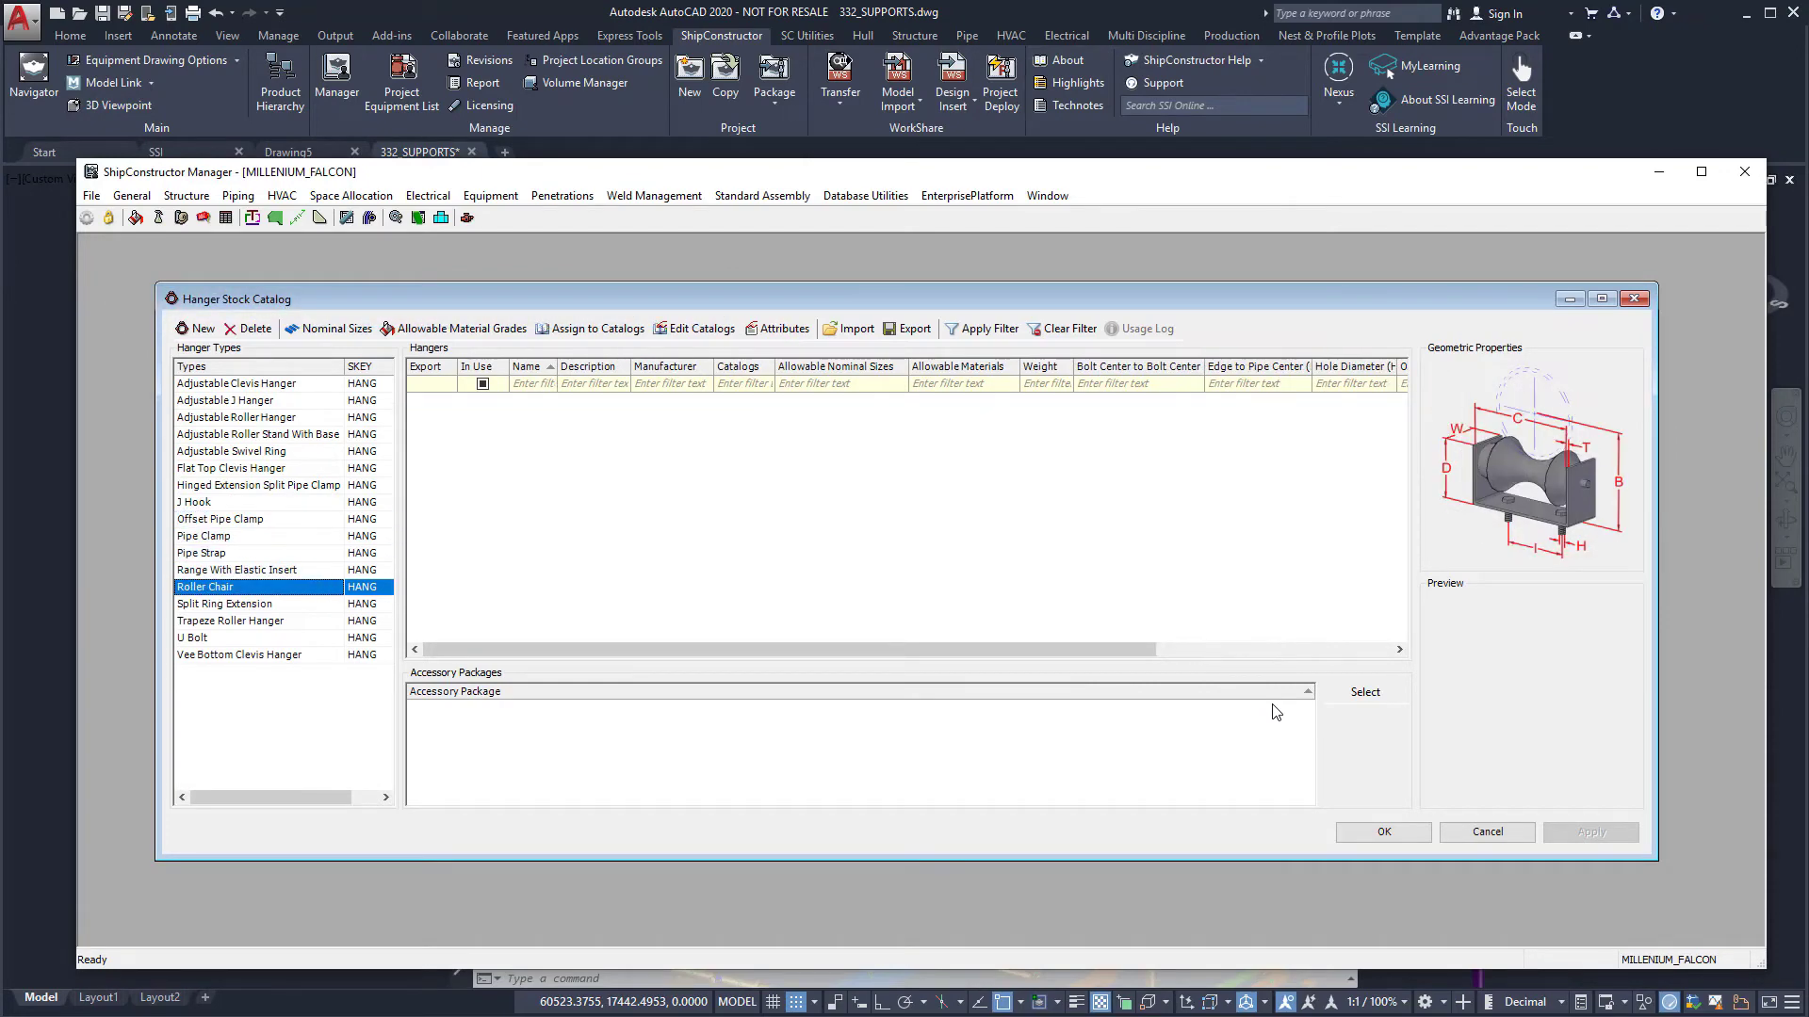
key("Down")
key("Down")
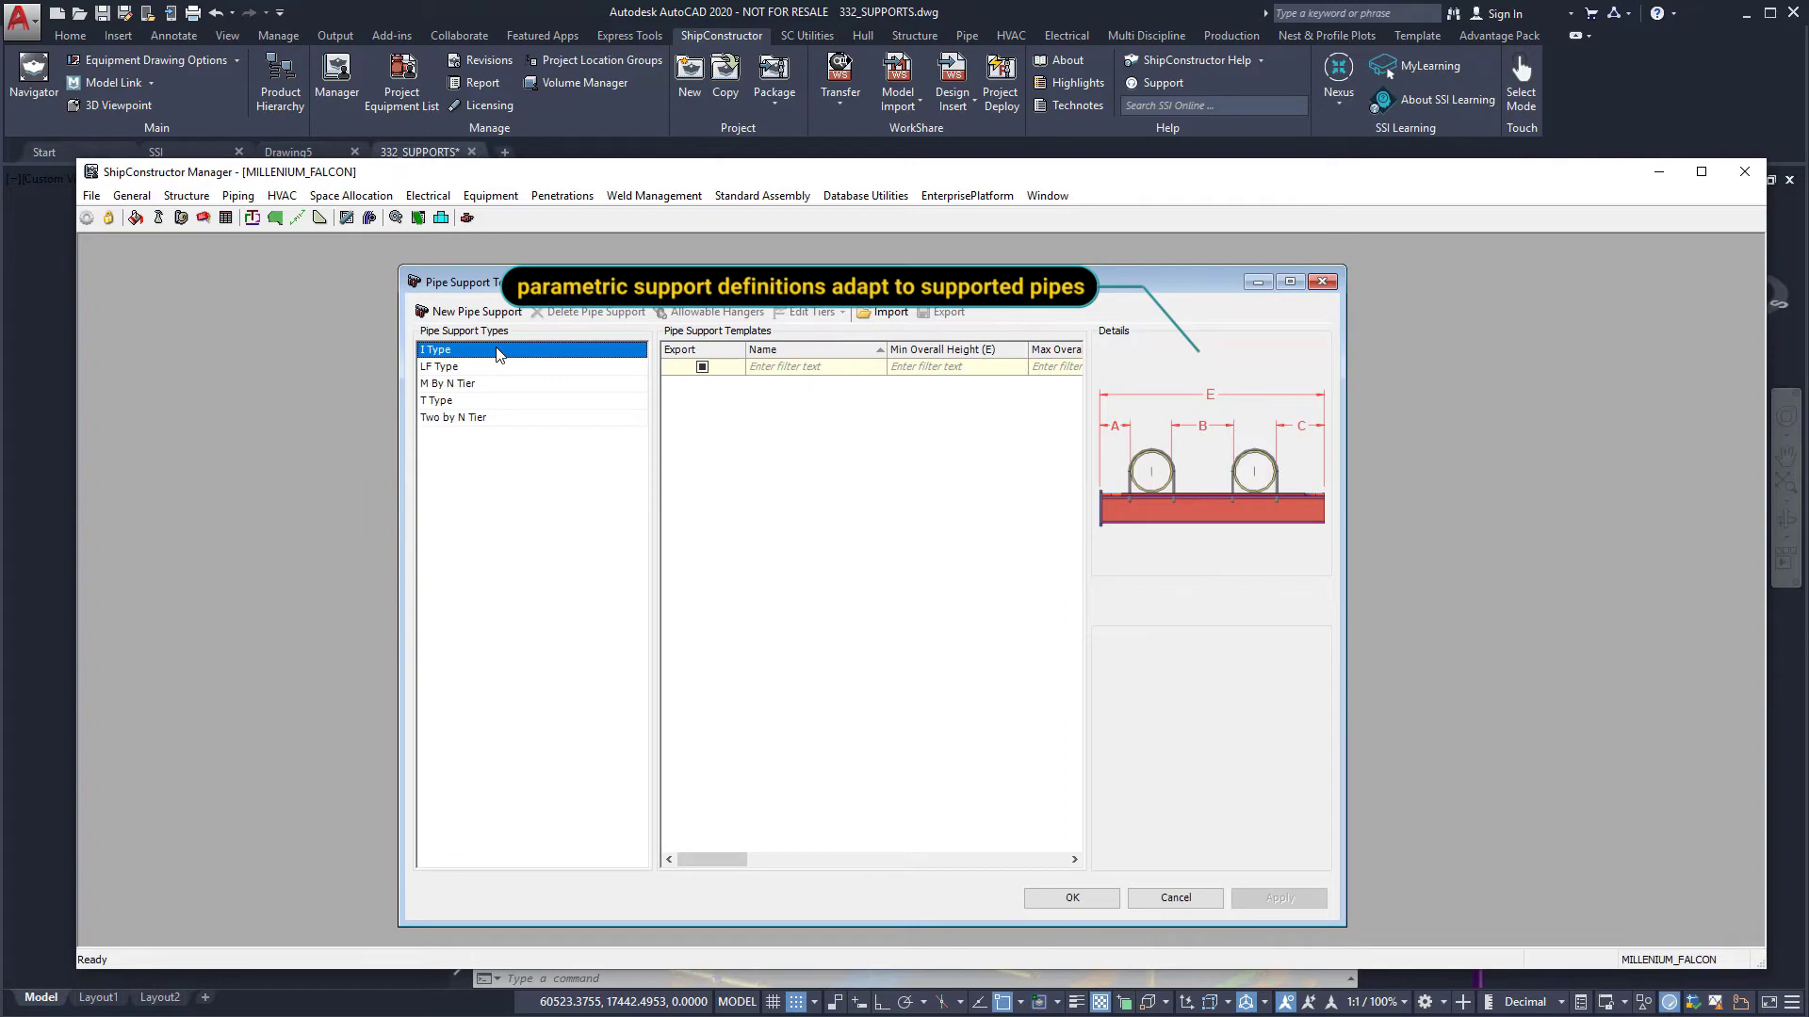
Examine the parametric diagrams of the pipe support types from I Type through Two by N Tier
key("Down")
key("Down")
key("Down")
key("Down")
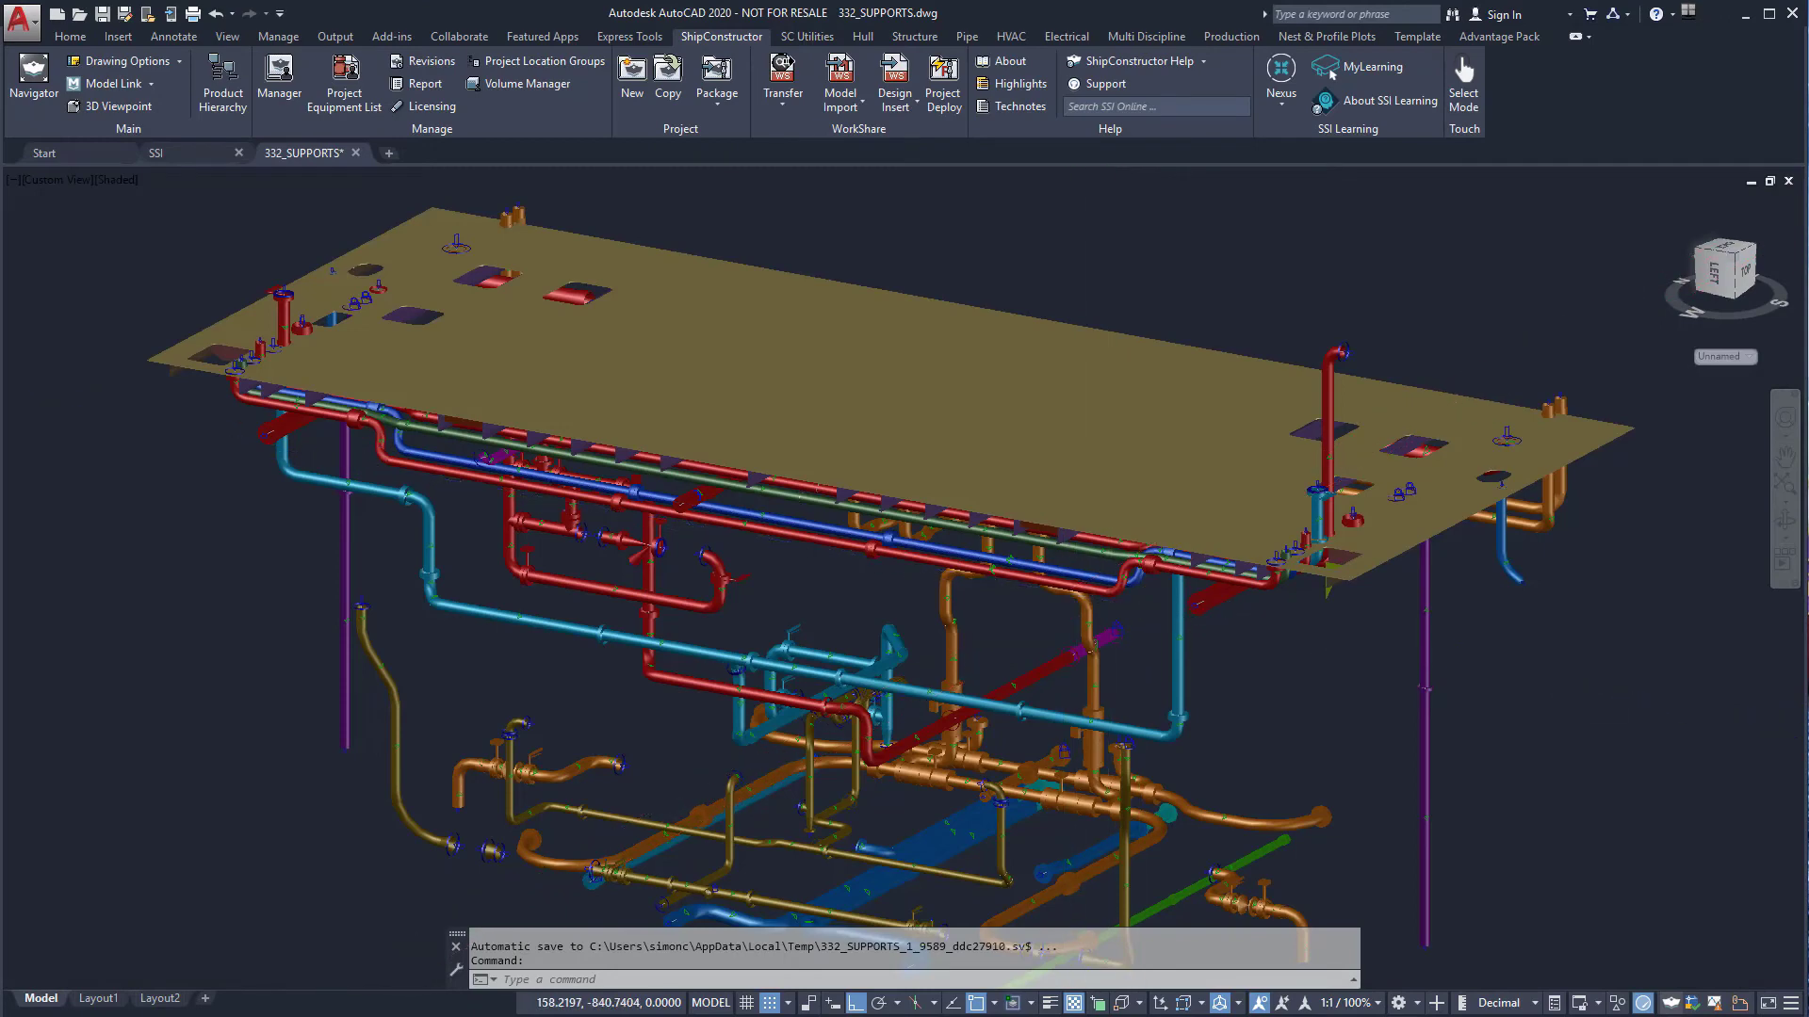
scroll(852, 502, "up", 2)
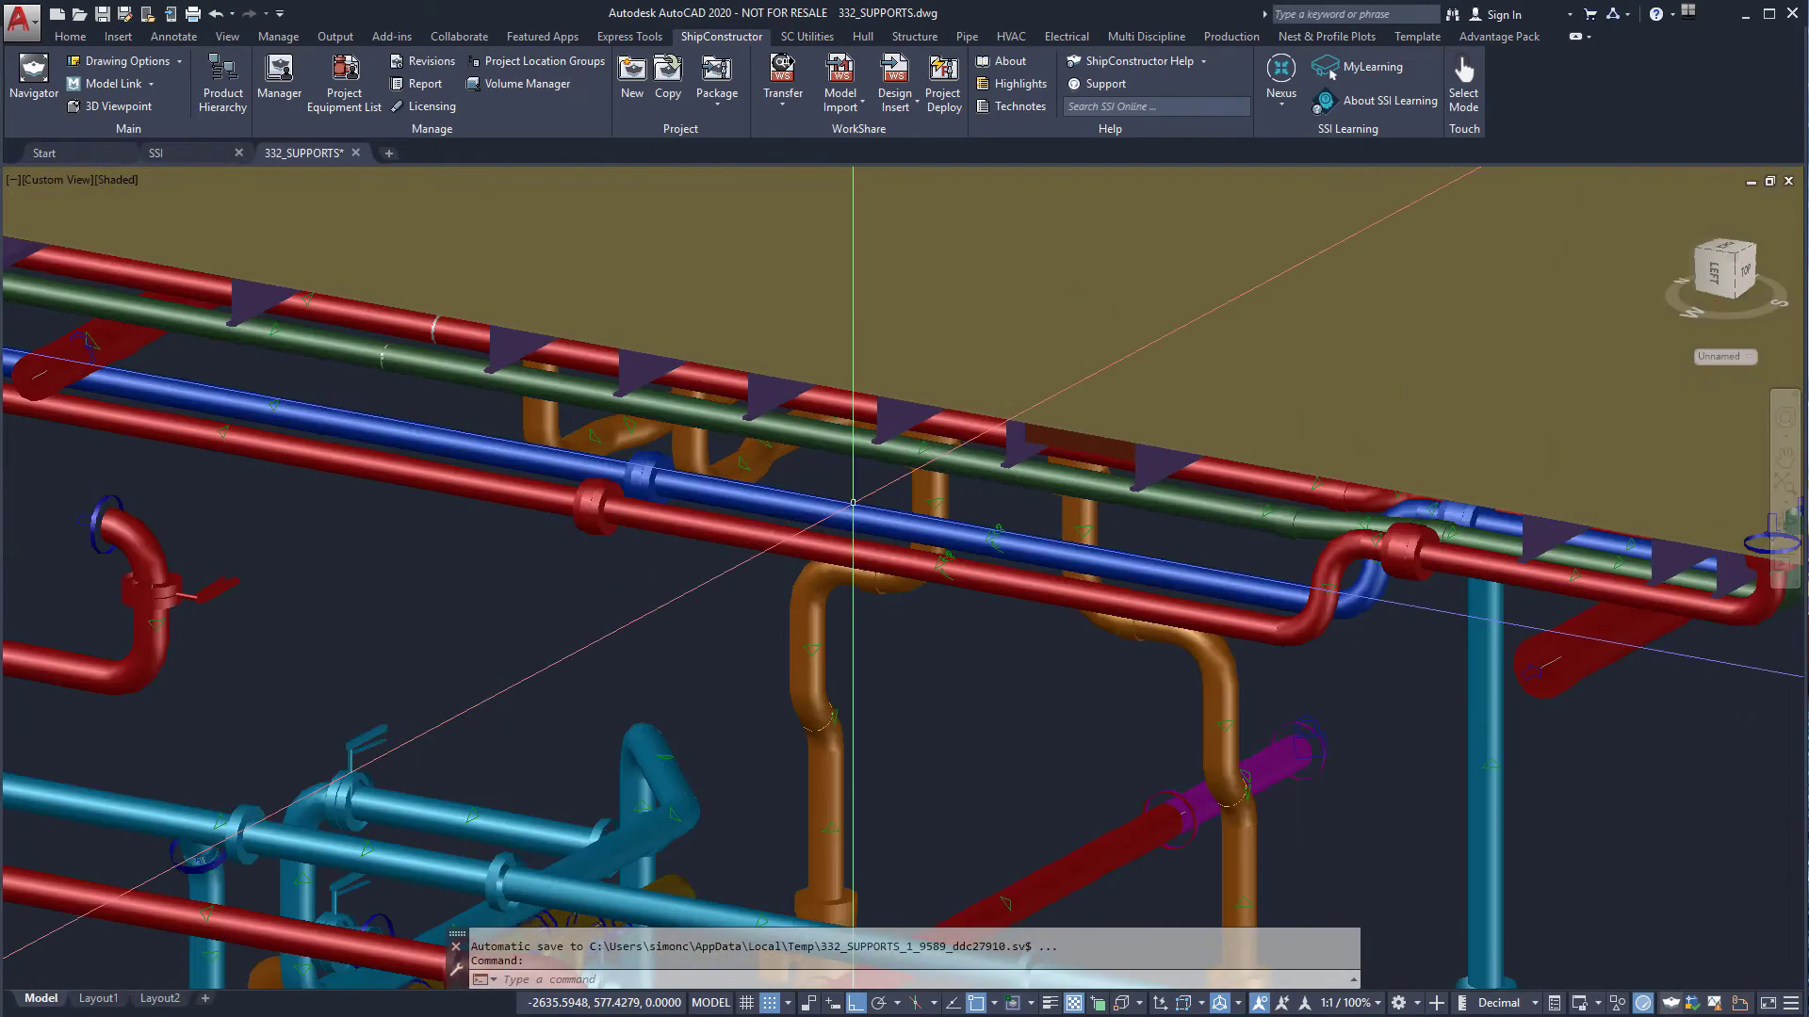
Auto-insert a mirrored support for the adjacent straight blue and red pipes under the tan deck, extending its legs up to the deck structure
left_click(967, 35)
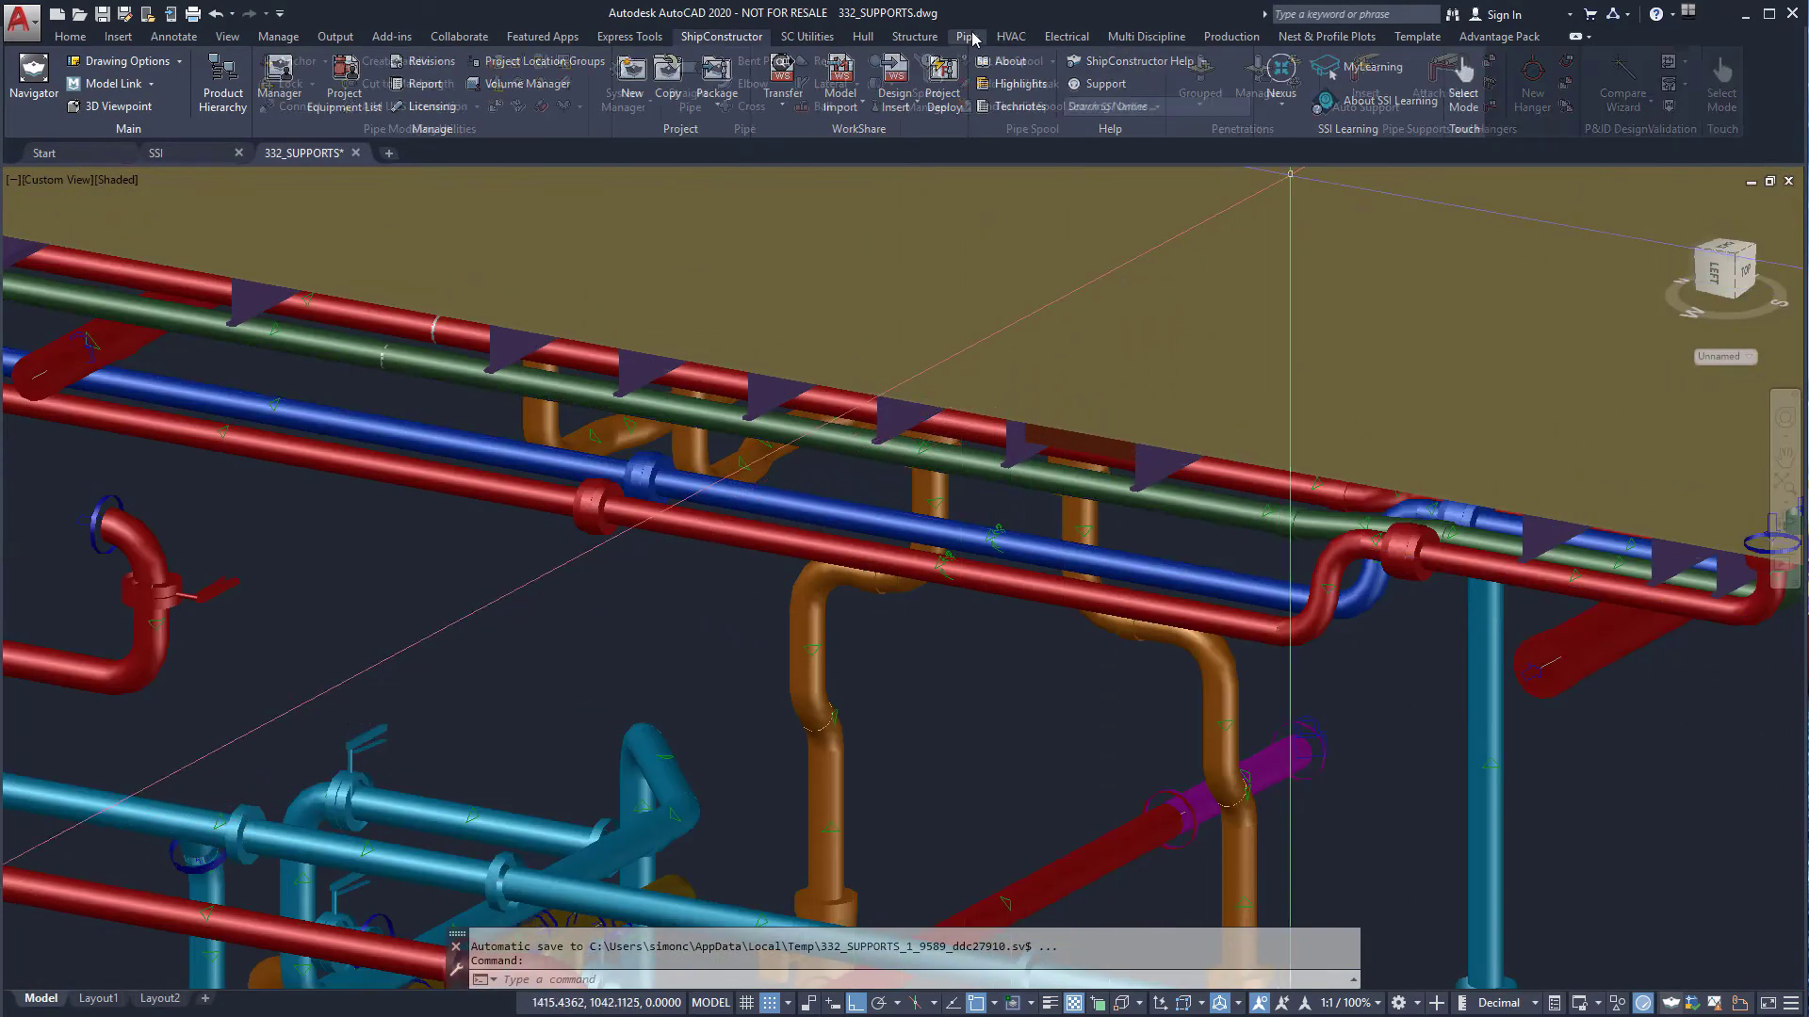
left_click(1364, 77)
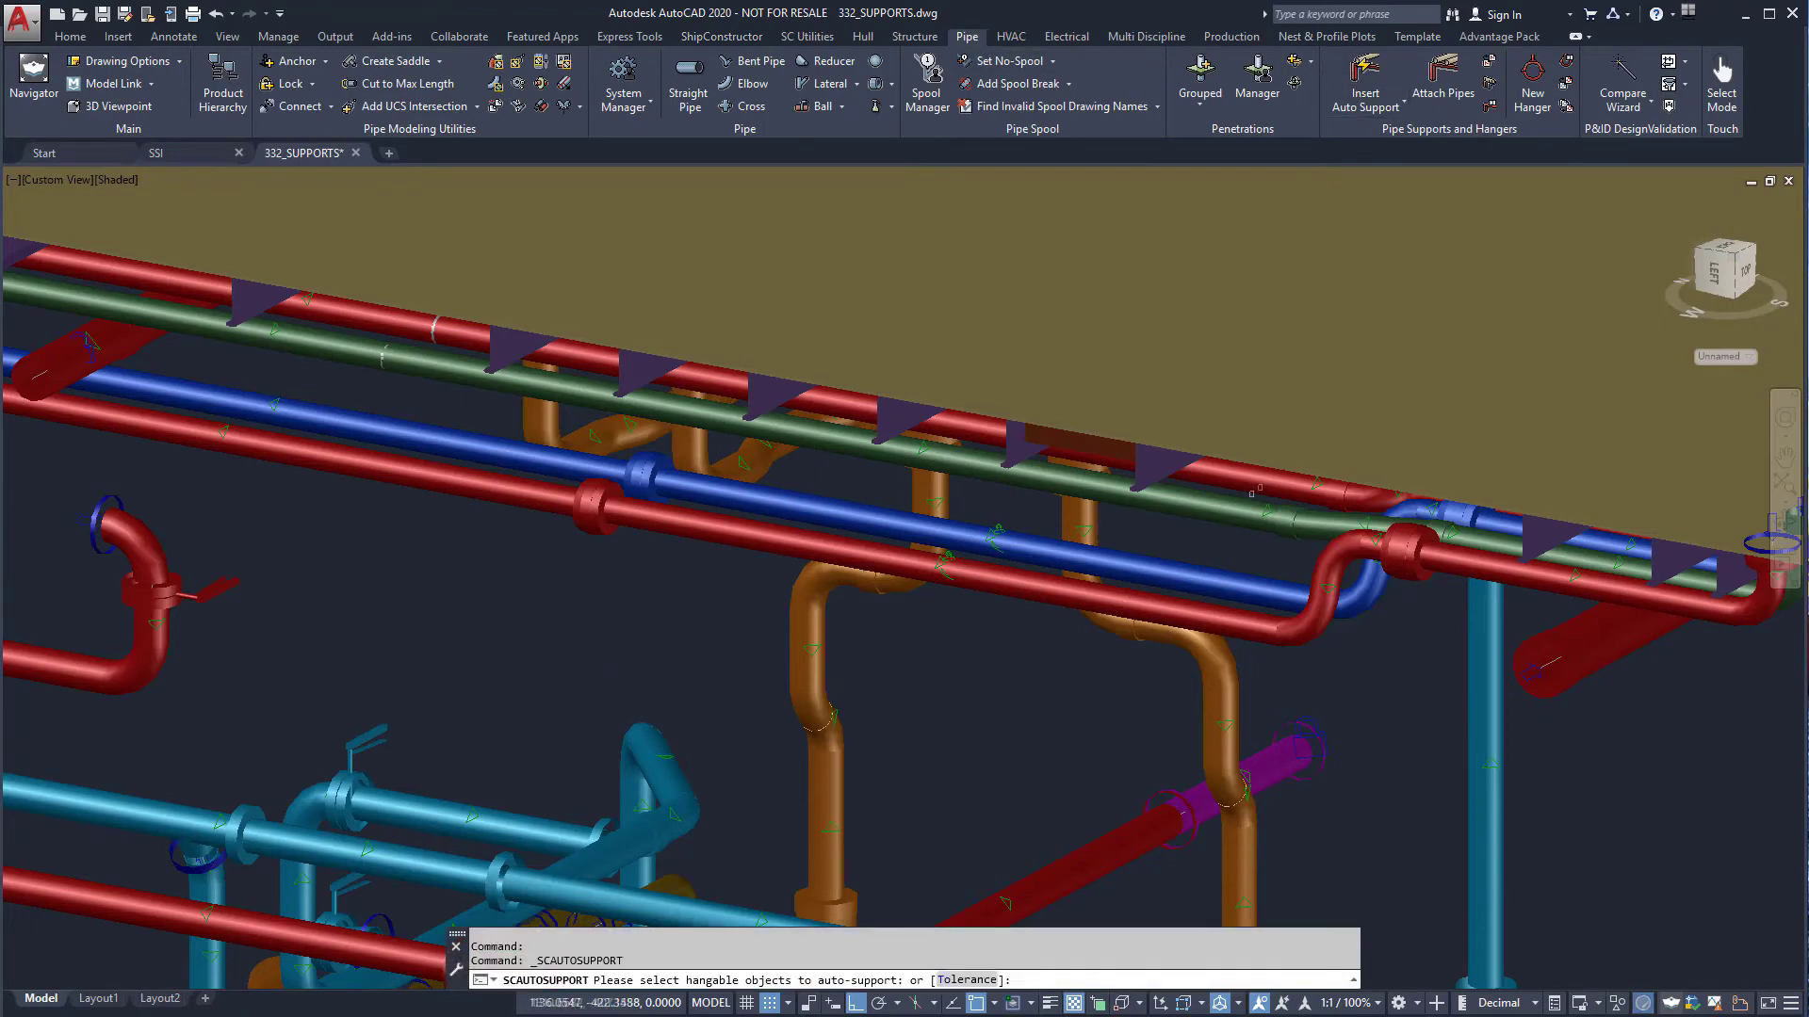
left_click(1183, 581)
left_click(1198, 601)
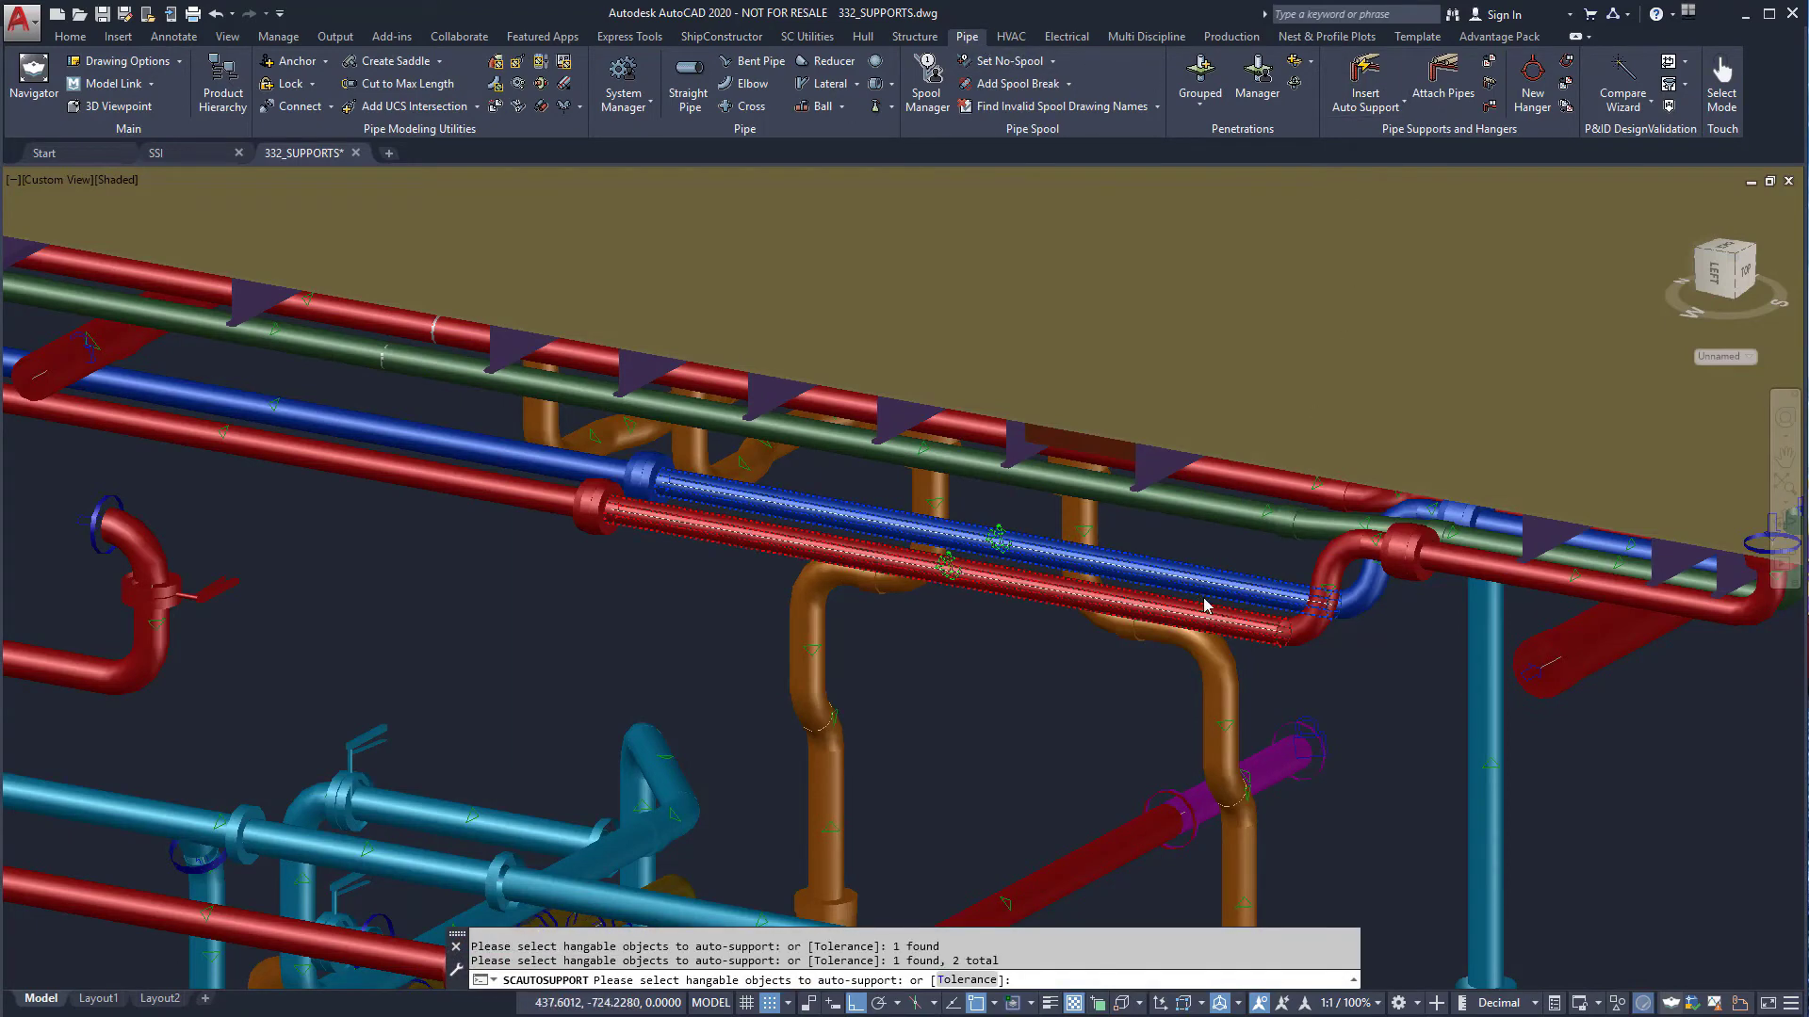
key("Return")
left_click(1283, 609)
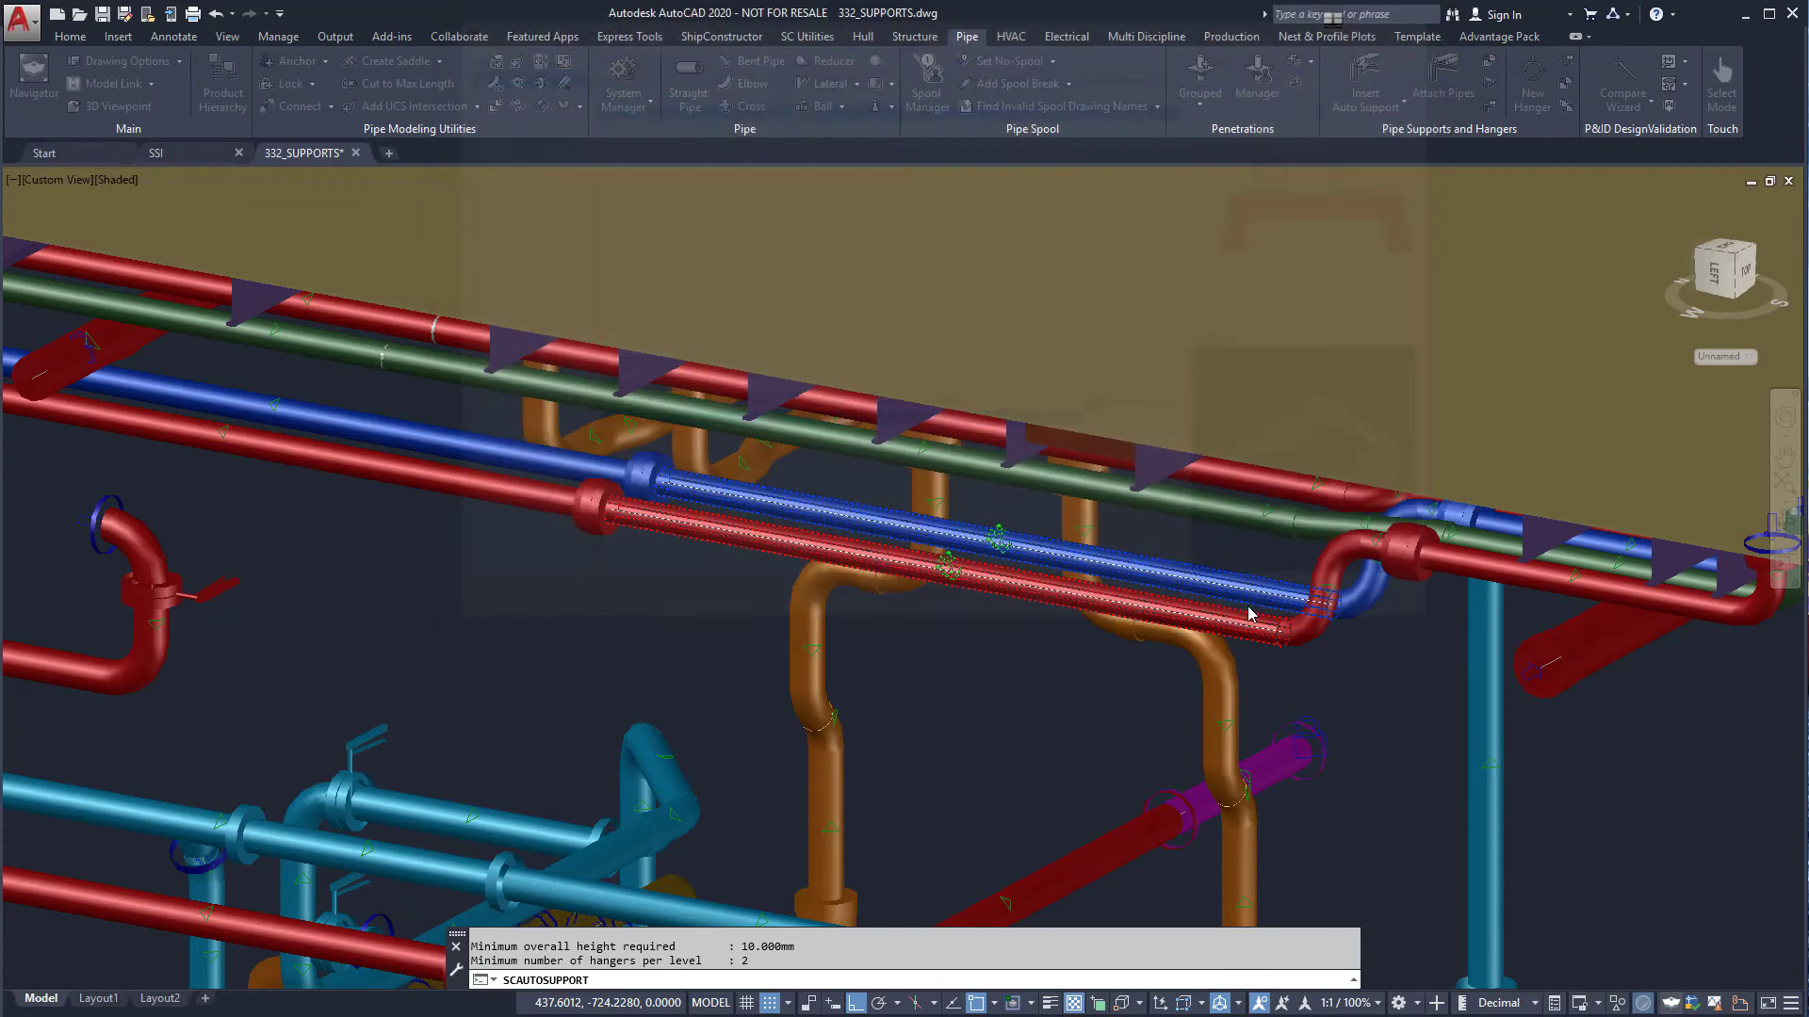
type("m")
key("Return")
left_click(1183, 551)
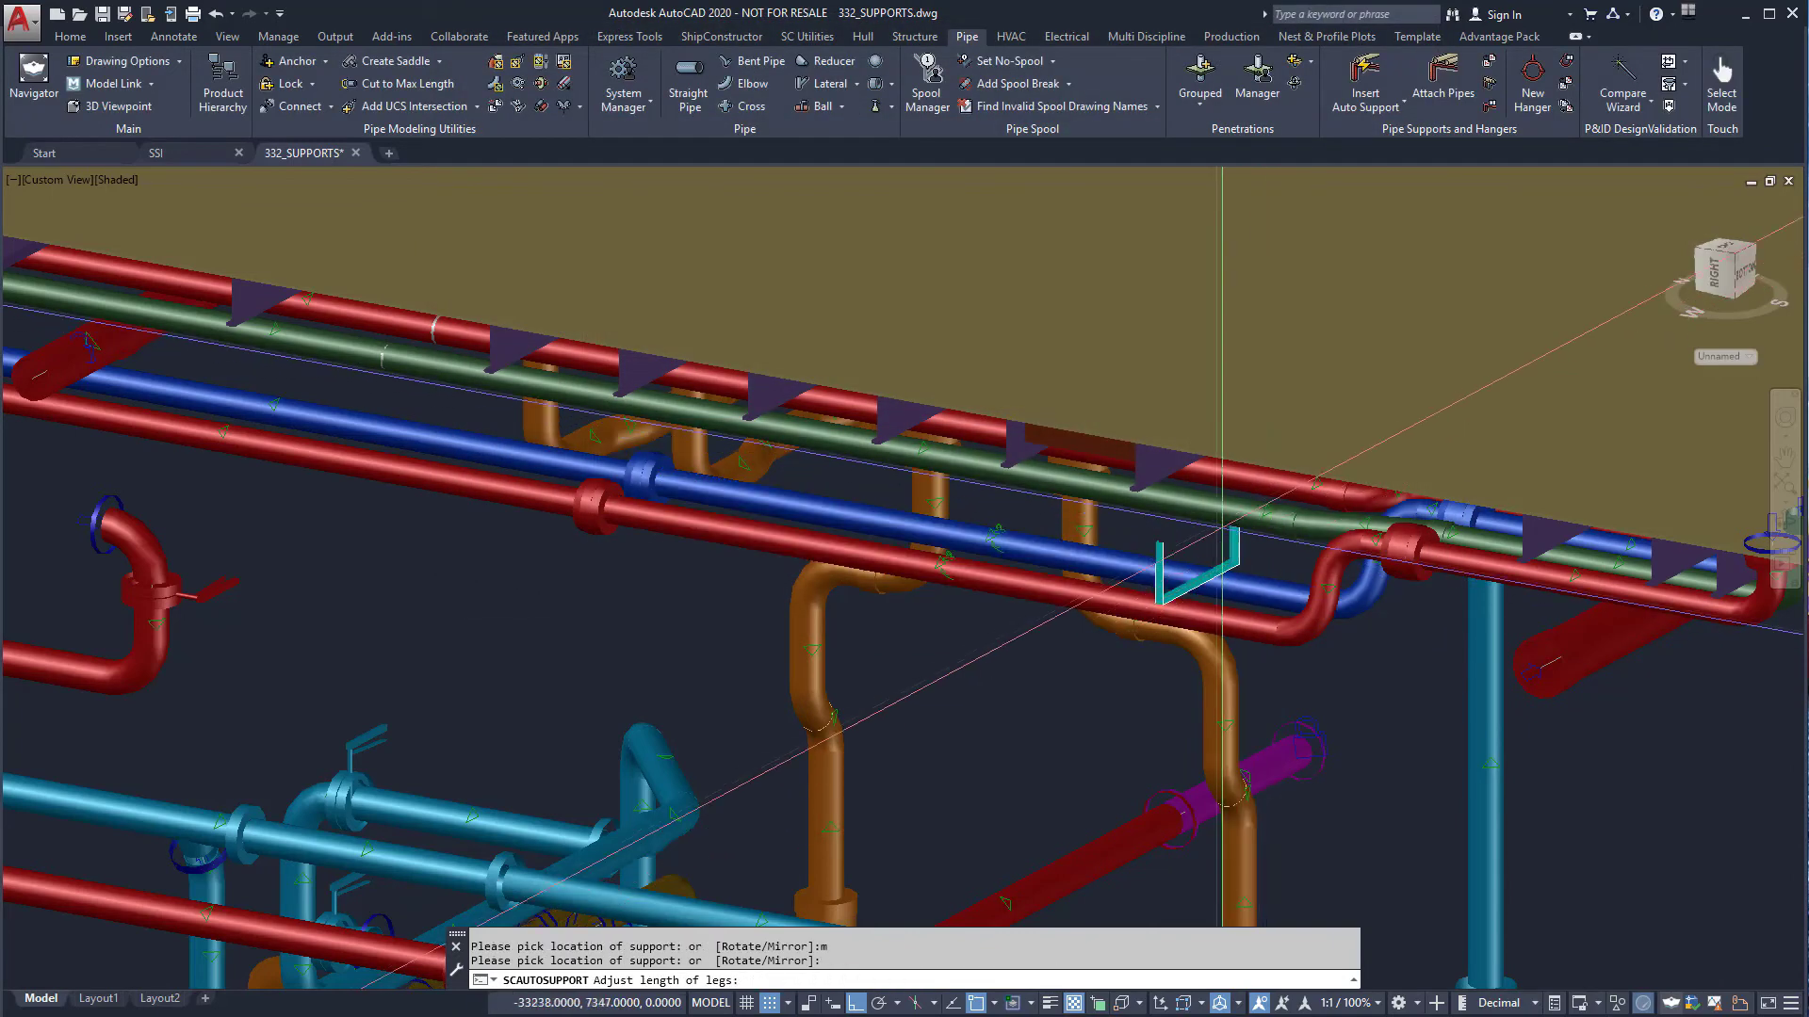
left_click(1172, 457)
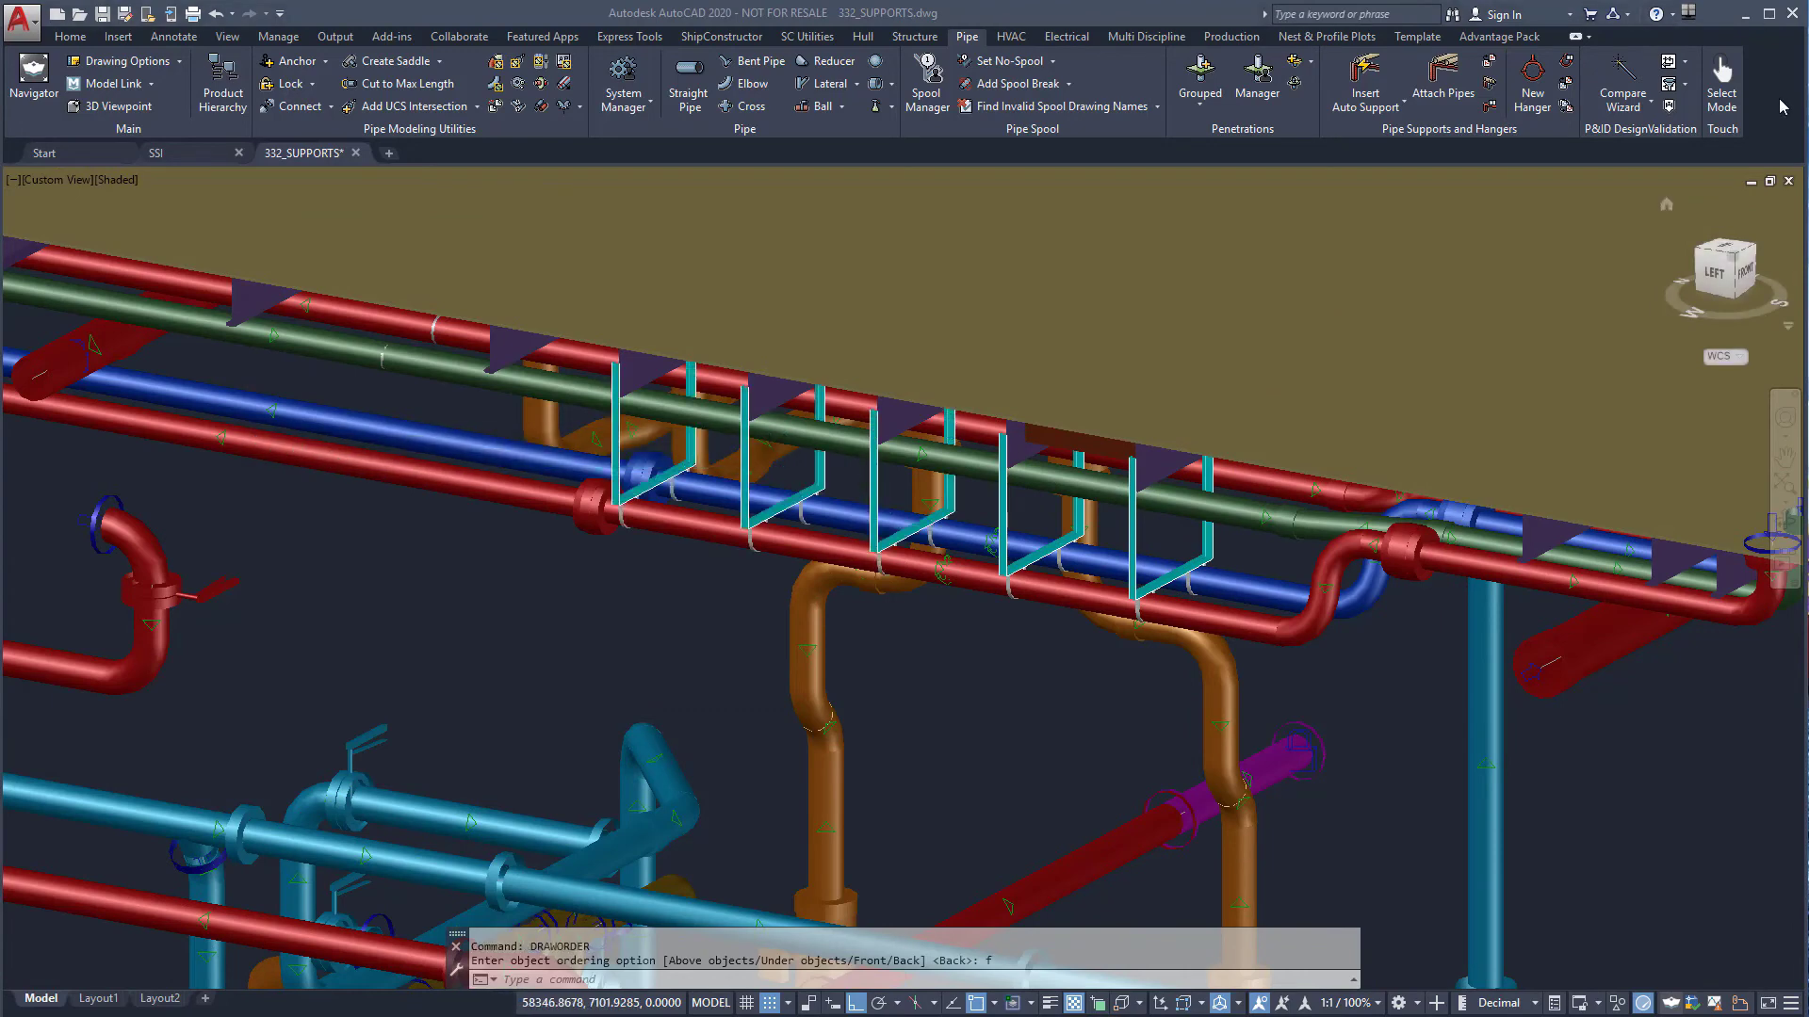
middle_click_drag(1198, 765, 1303, 751, "shift")
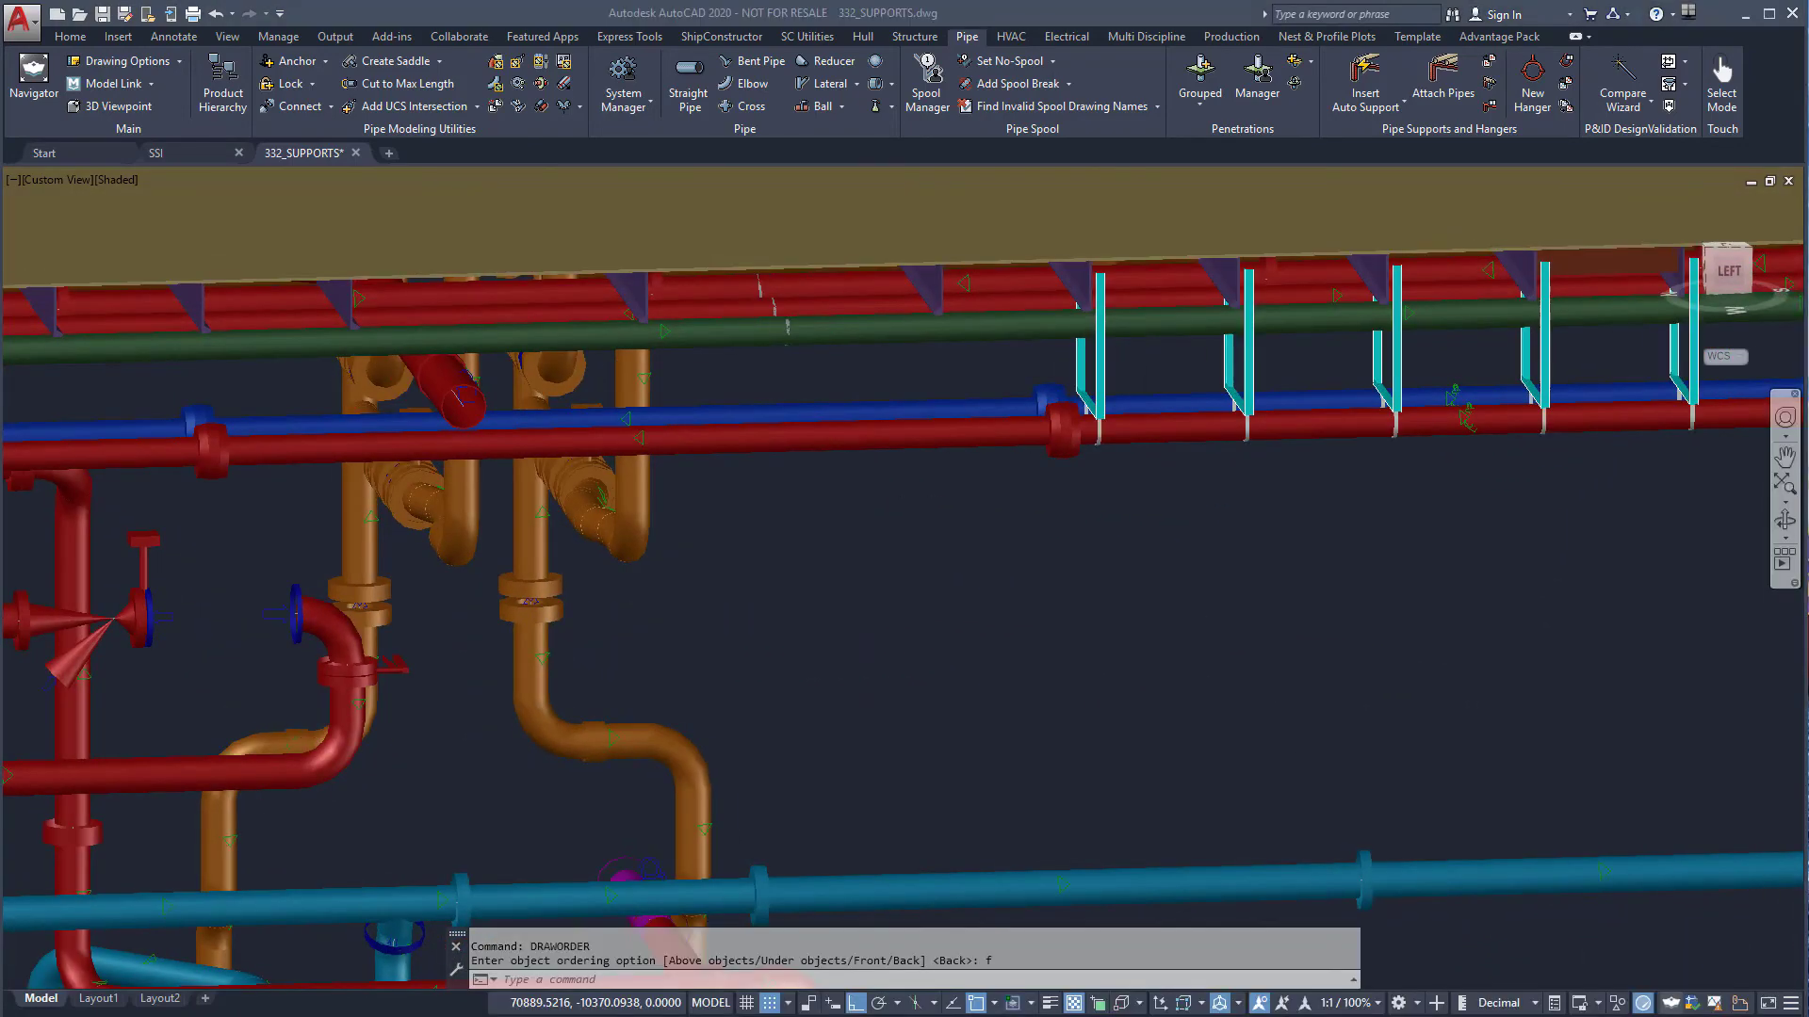